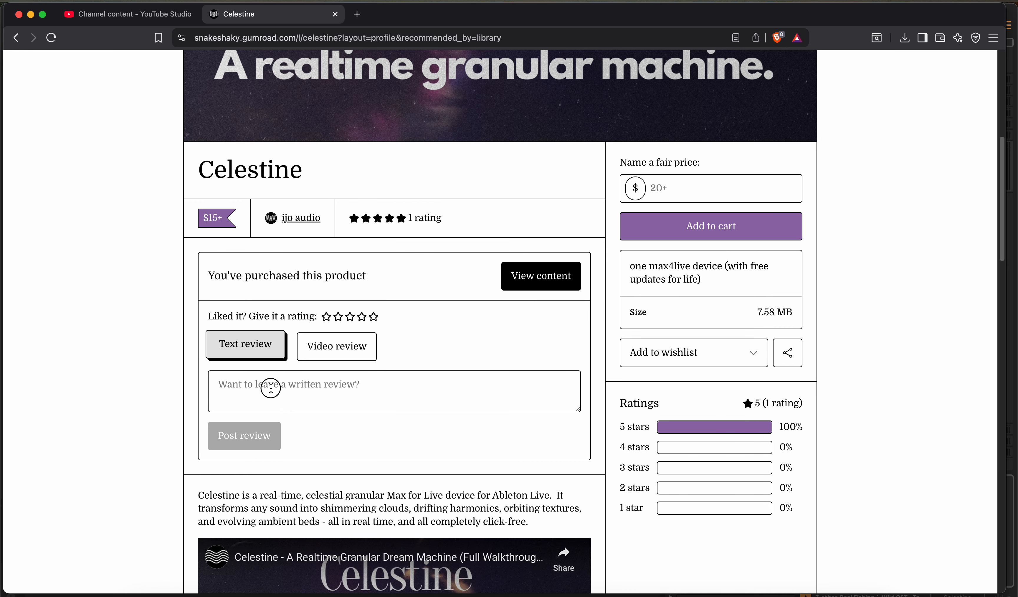
# - Post a five-star rating for Celestine without a written review
pyautogui.click(271, 388)
pyautogui.click(372, 316)
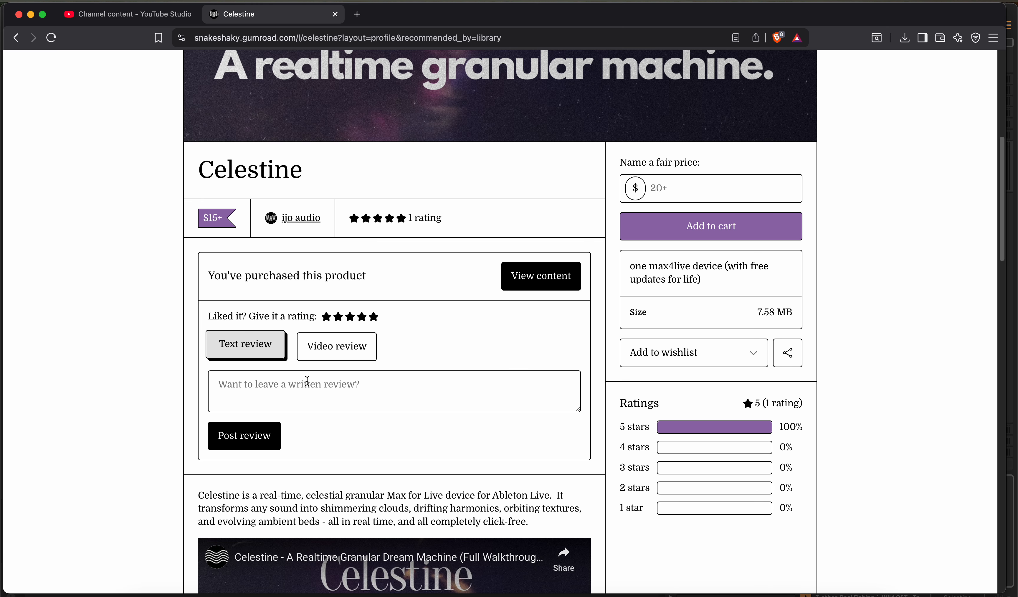
pyautogui.click(270, 437)
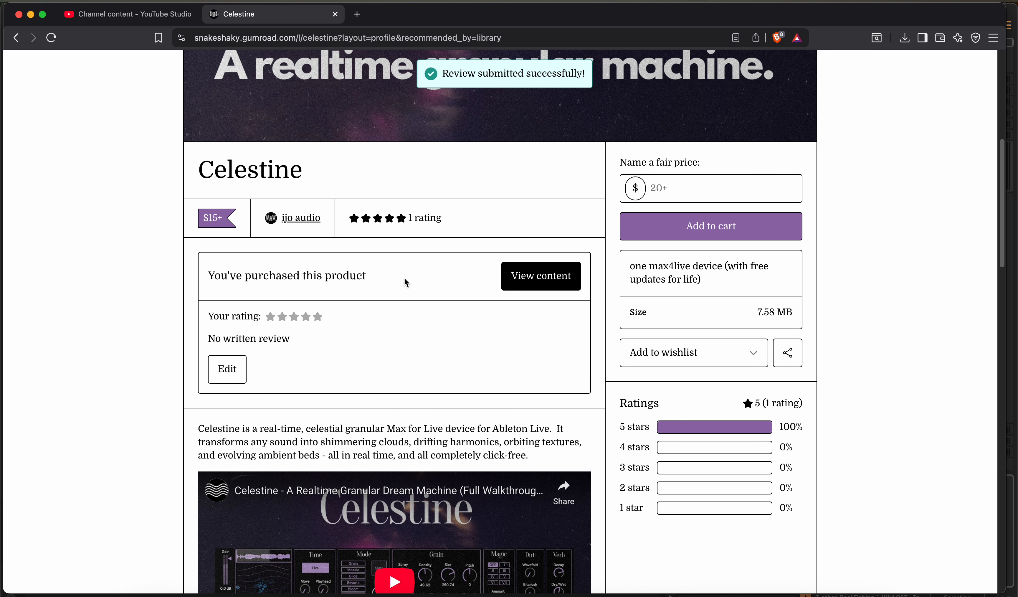
# - Read through the Celestine product page, examining its granular modes, FX section, feature list and Live compatibility
pyautogui.scroll(10, 404, 278)
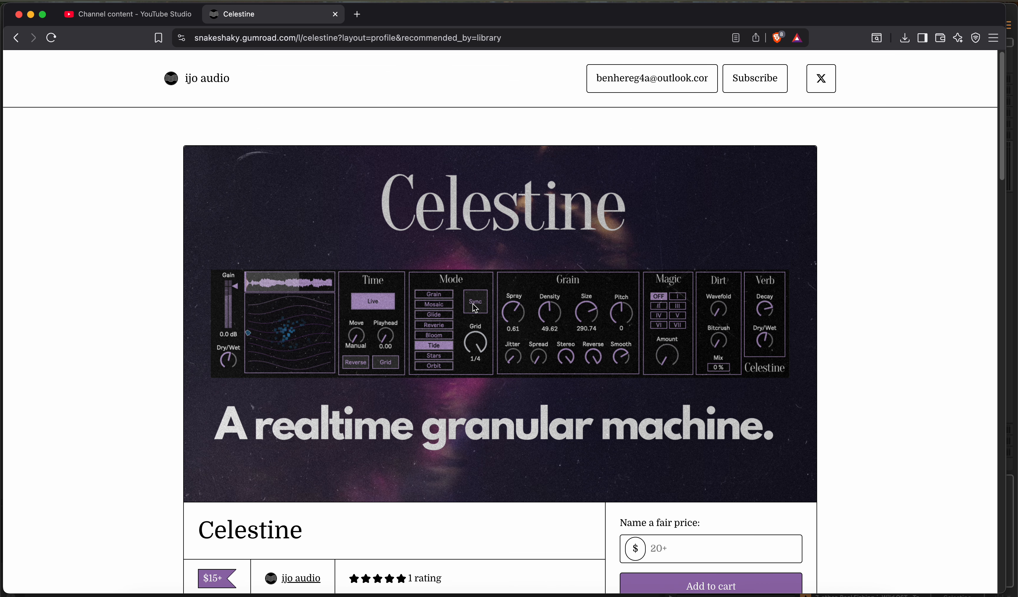
pyautogui.scroll(-10, 479, 313)
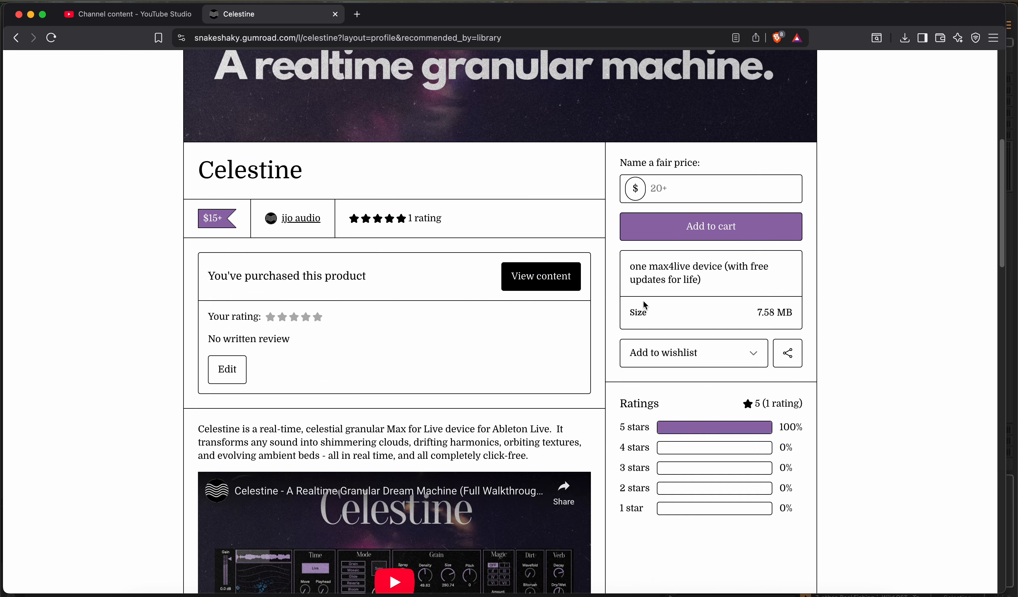
pyautogui.scroll(-9, 488, 405)
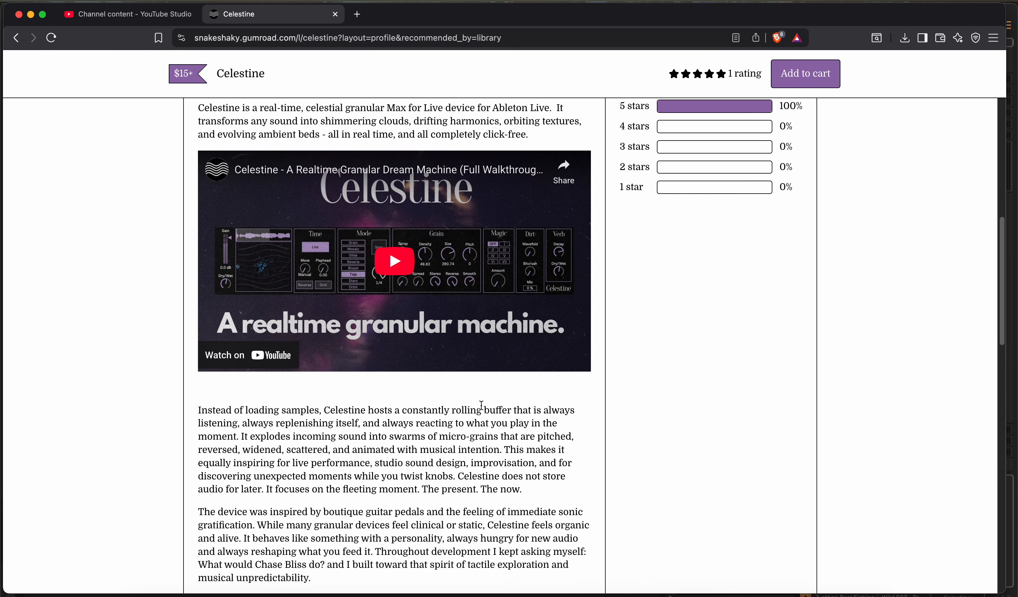
pyautogui.scroll(-5, 491, 410)
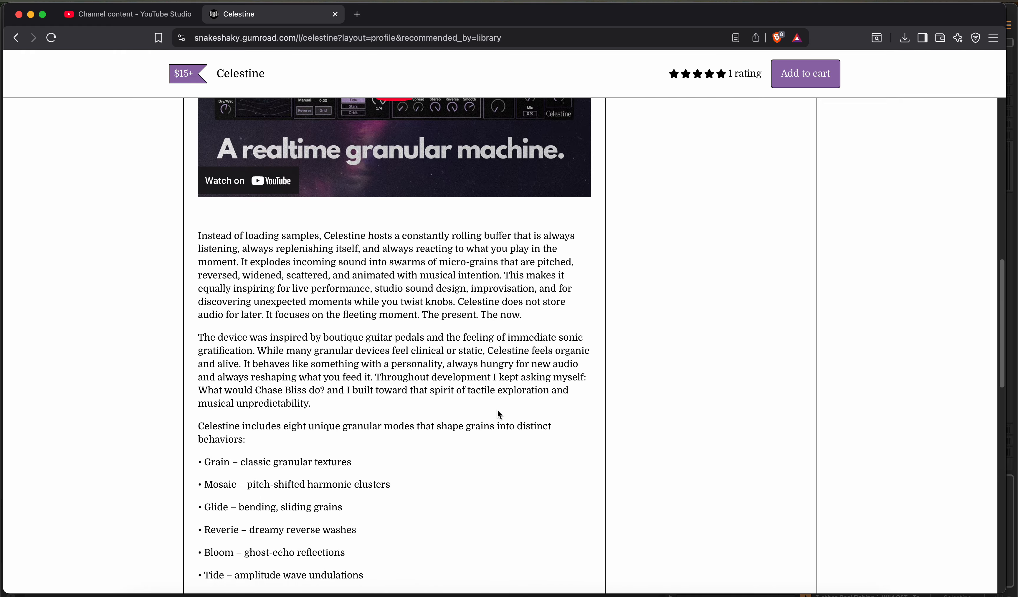
pyautogui.scroll(-8, 499, 414)
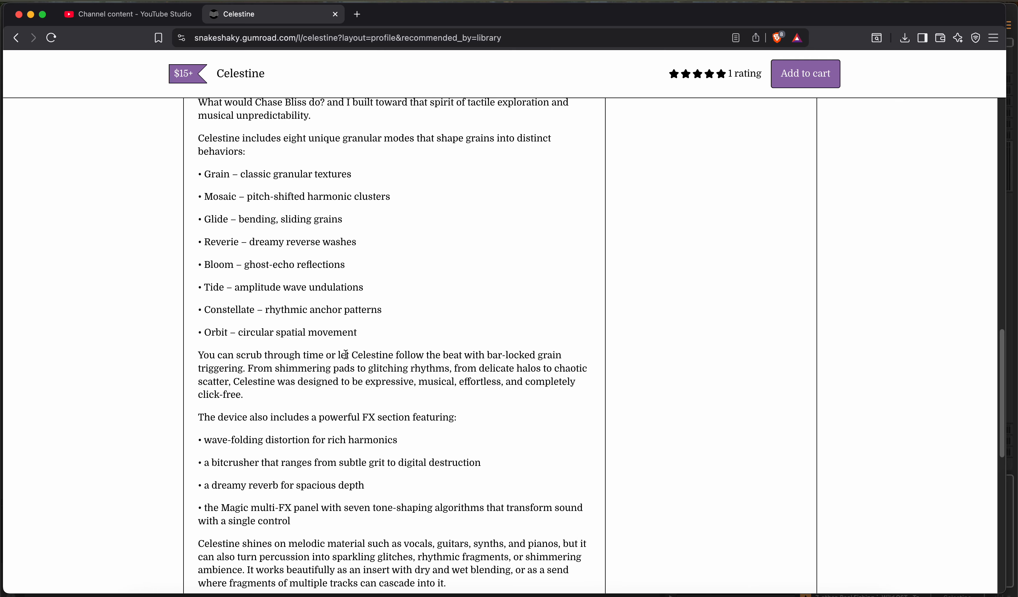
pyautogui.scroll(-1, 266, 461)
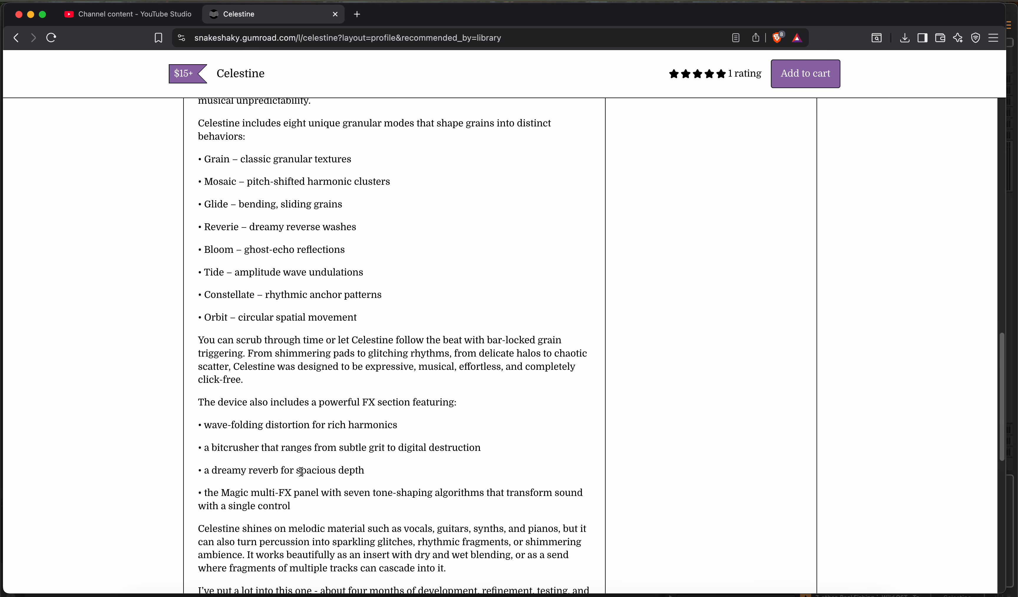
pyautogui.scroll(-10, 283, 484)
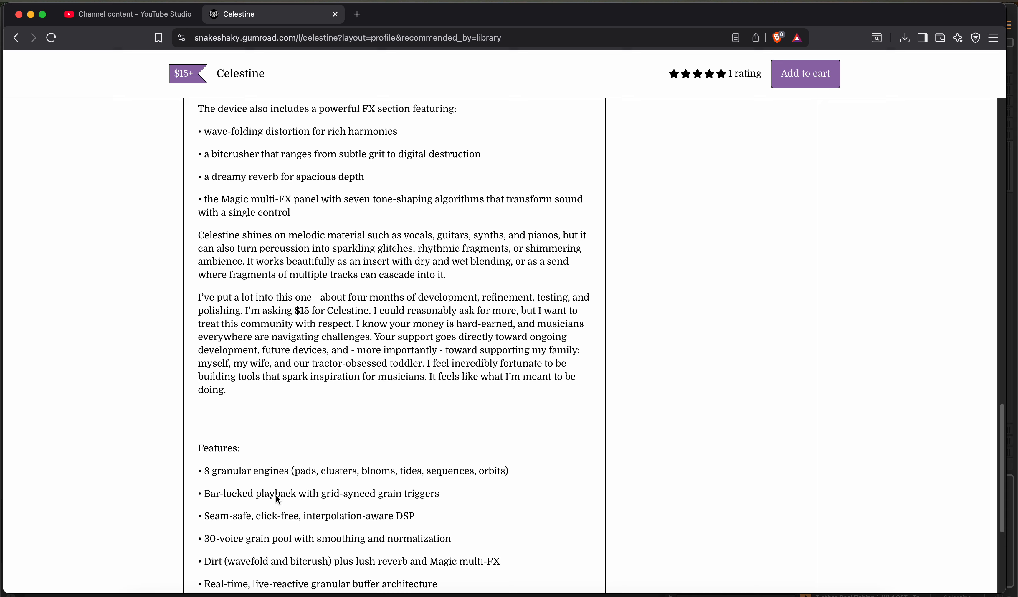
pyautogui.scroll(-3, 279, 493)
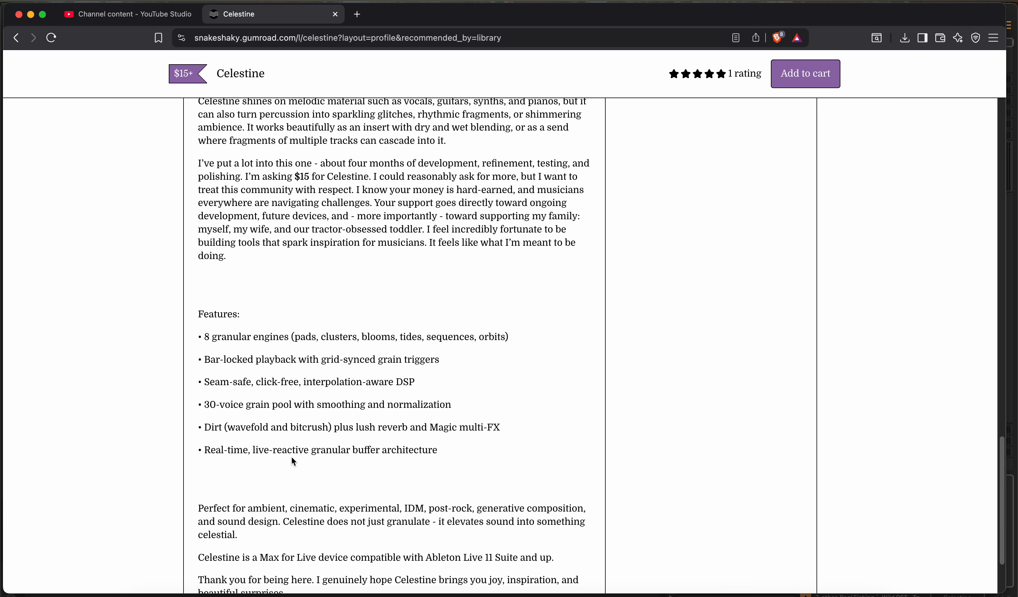
pyautogui.scroll(-3, 291, 455)
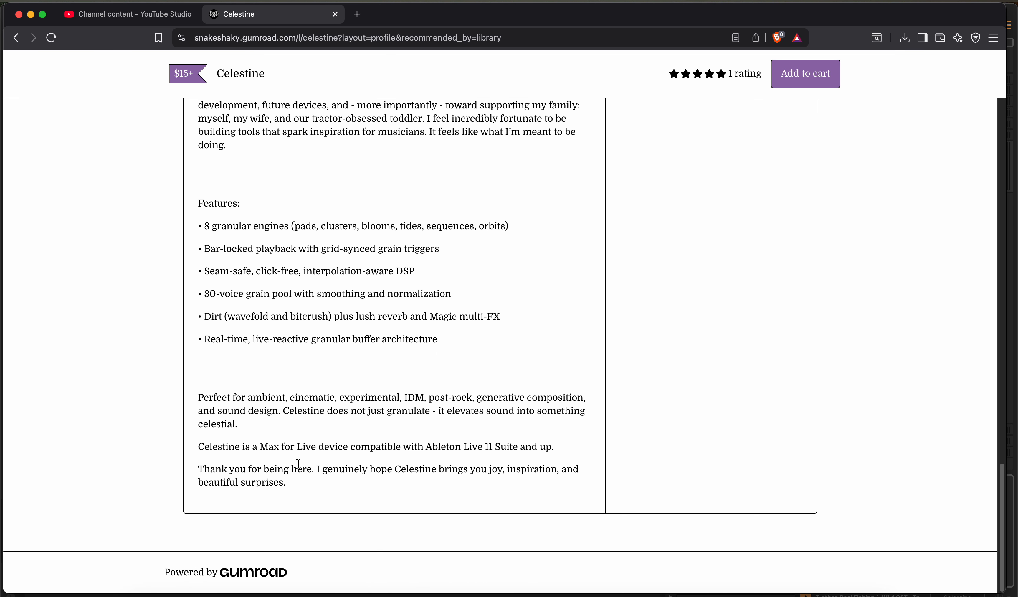
pyautogui.scroll(15, 299, 463)
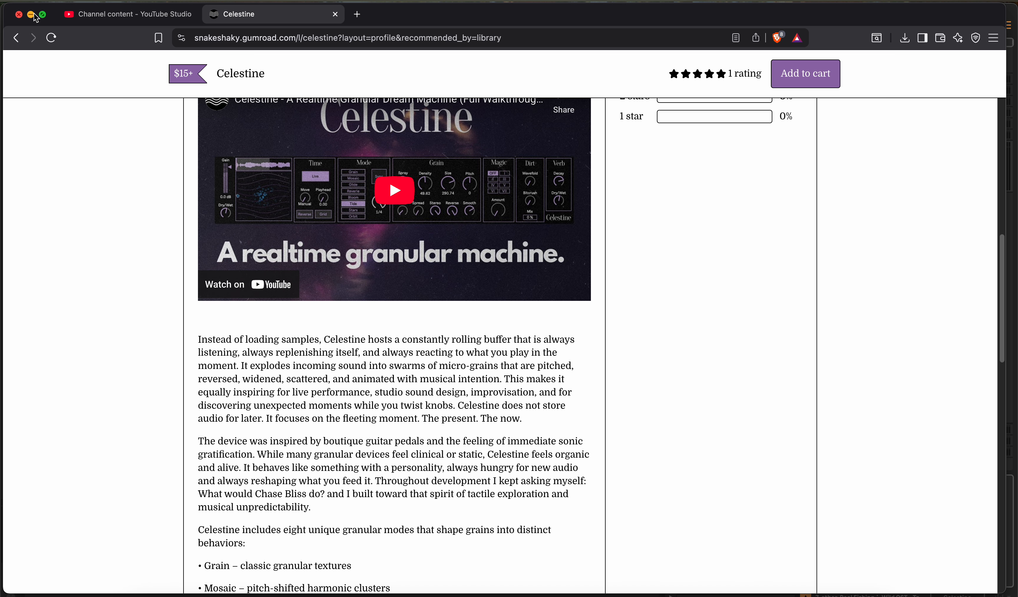
# - Switch to Ableton Live, audition the other-Reel Fishing clip with Celestine bypassed, and check the clip's sample details
pyautogui.click(31, 14)
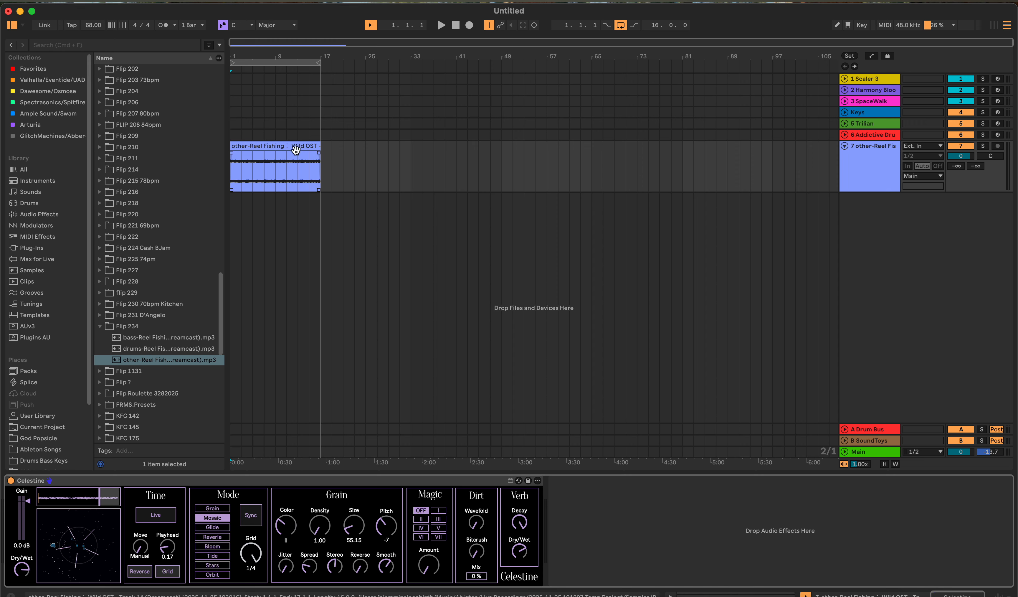
pyautogui.click(294, 153)
pyautogui.click(10, 481)
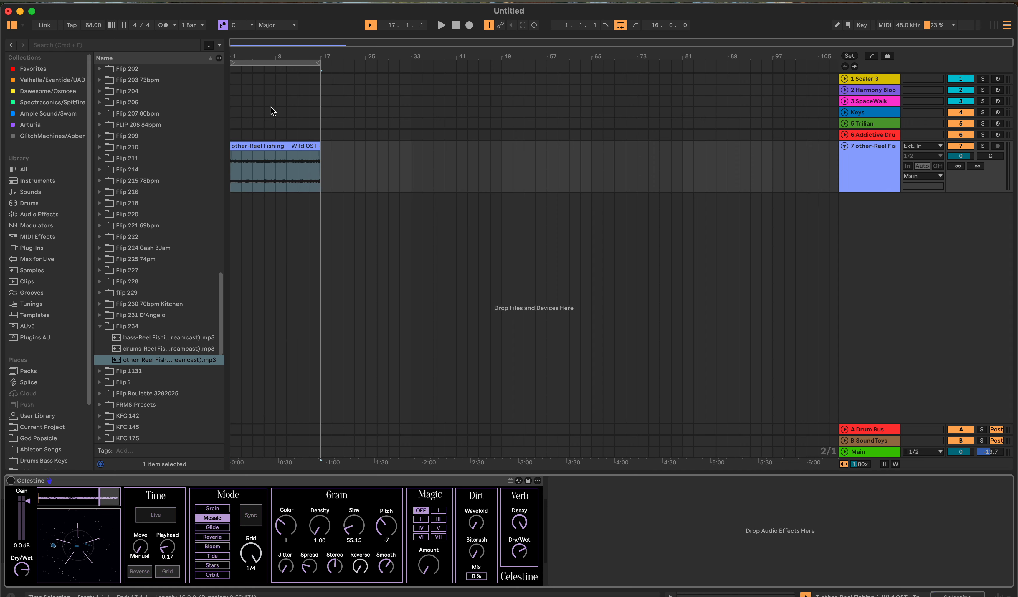
pyautogui.click(439, 25)
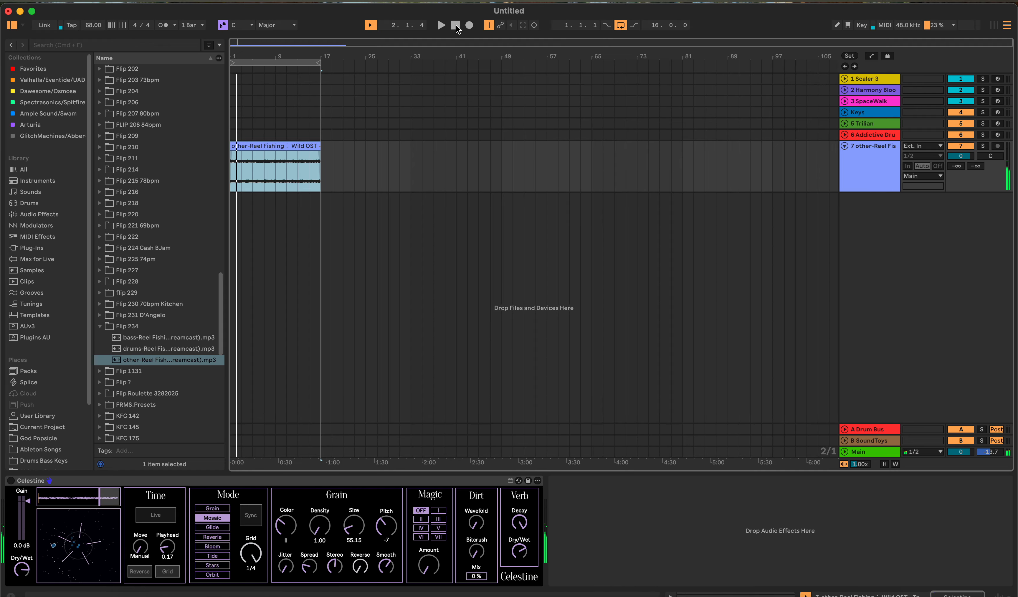
pyautogui.click(455, 25)
pyautogui.doubleClick(293, 146)
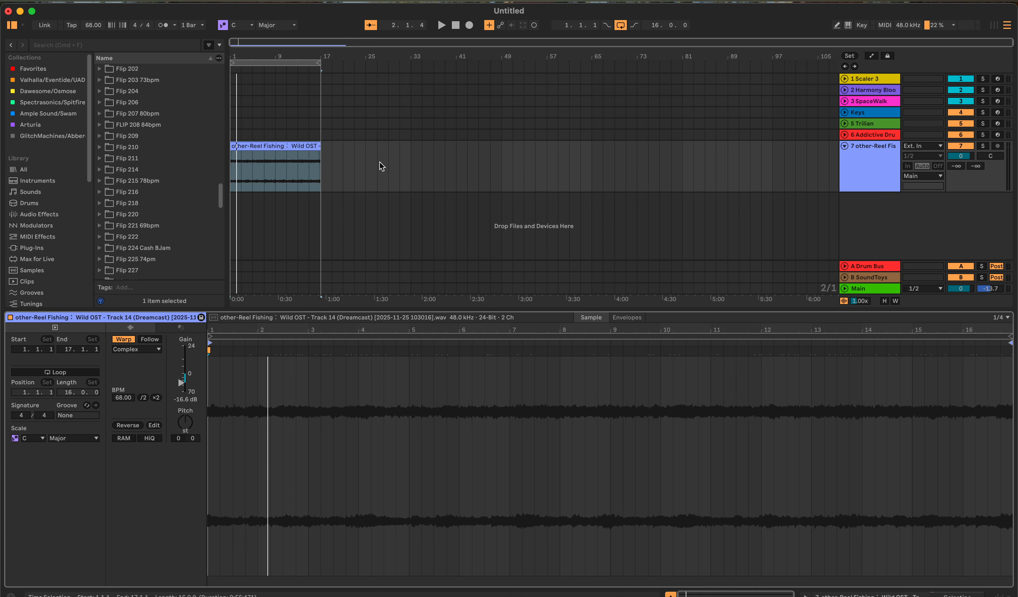
pyautogui.hotkey('shift', 'Tab')
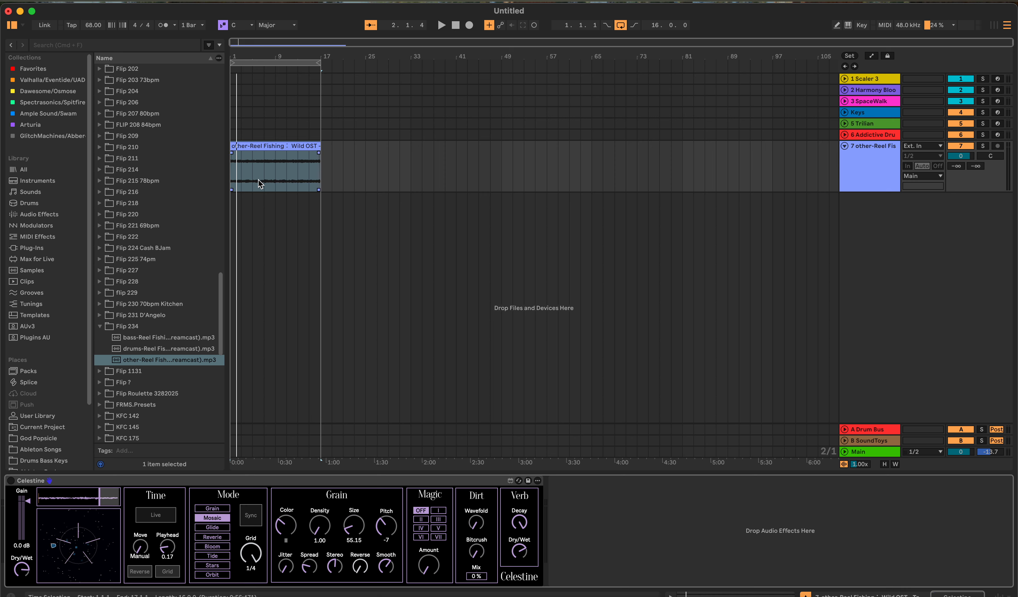
# - Turn Celestine back on and select its Grain mode
pyautogui.click(12, 480)
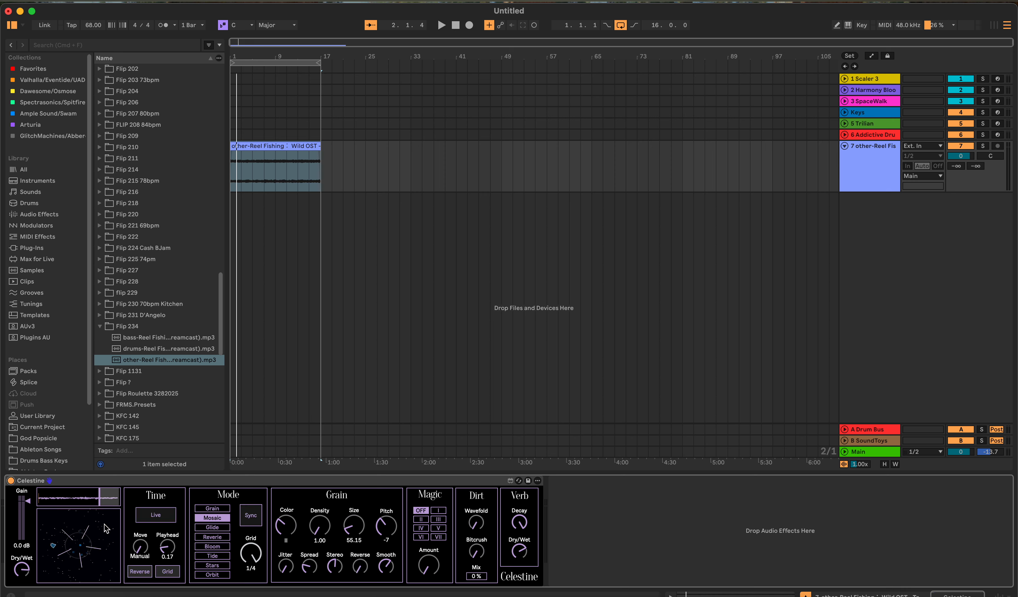
pyautogui.click(213, 508)
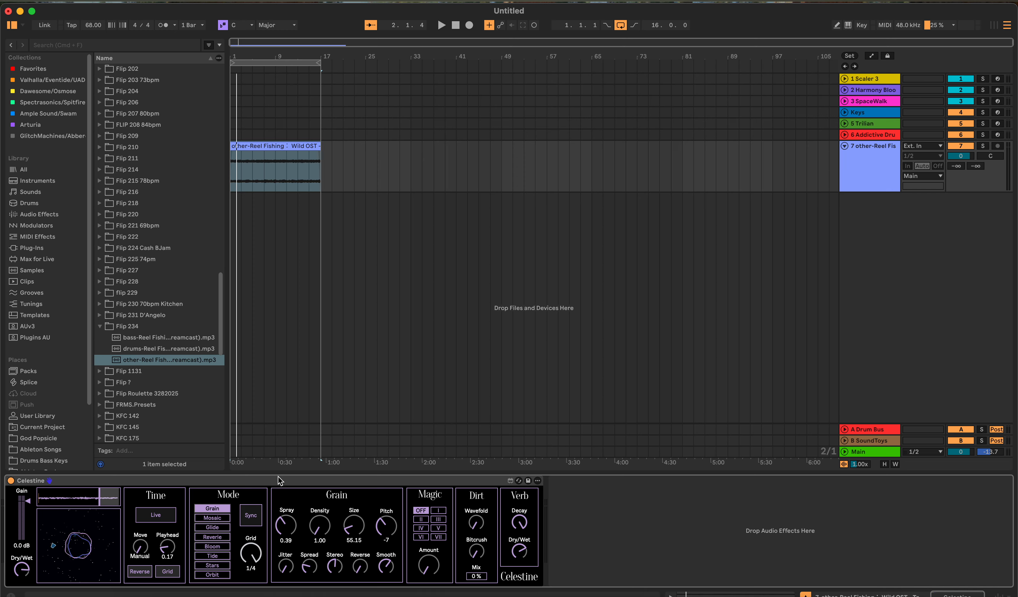
# - Reset Celestine's main grain controls to Pitch 0, Density 20.00, Spray 0.20 and Size 175.00
pyautogui.doubleClick(383, 526)
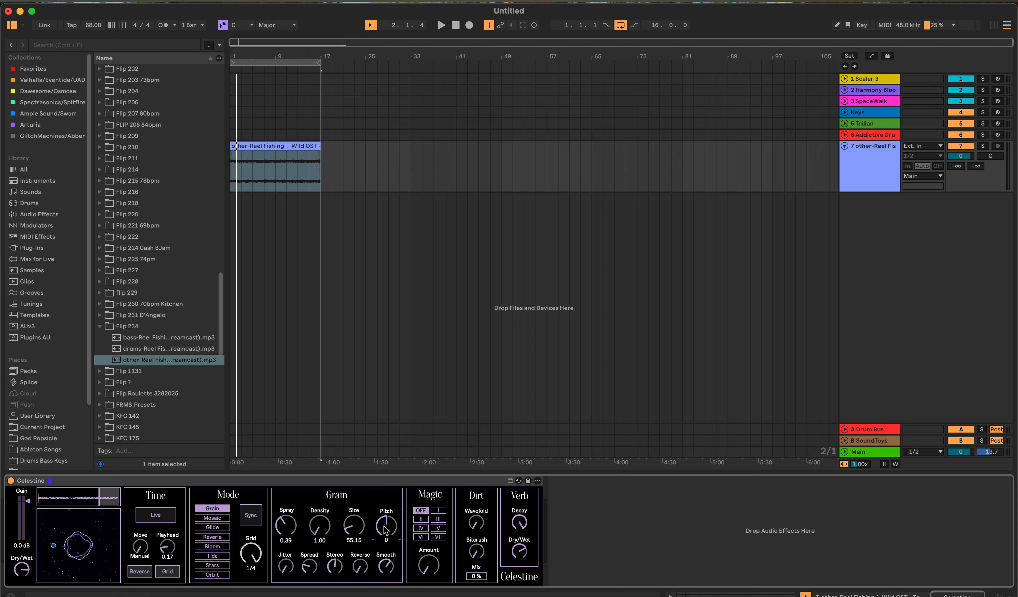
pyautogui.moveTo(386, 529); pyautogui.dragTo(385, 549)
pyautogui.moveTo(386, 552)
pyautogui.mouseDown()
pyautogui.moveTo(384, 567)
pyautogui.moveTo(380, 536)
pyautogui.moveTo(381, 578)
pyautogui.moveTo(376, 528)
pyautogui.moveTo(373, 541)
pyautogui.mouseUp()
pyautogui.doubleClick(315, 523)
pyautogui.doubleClick(290, 525)
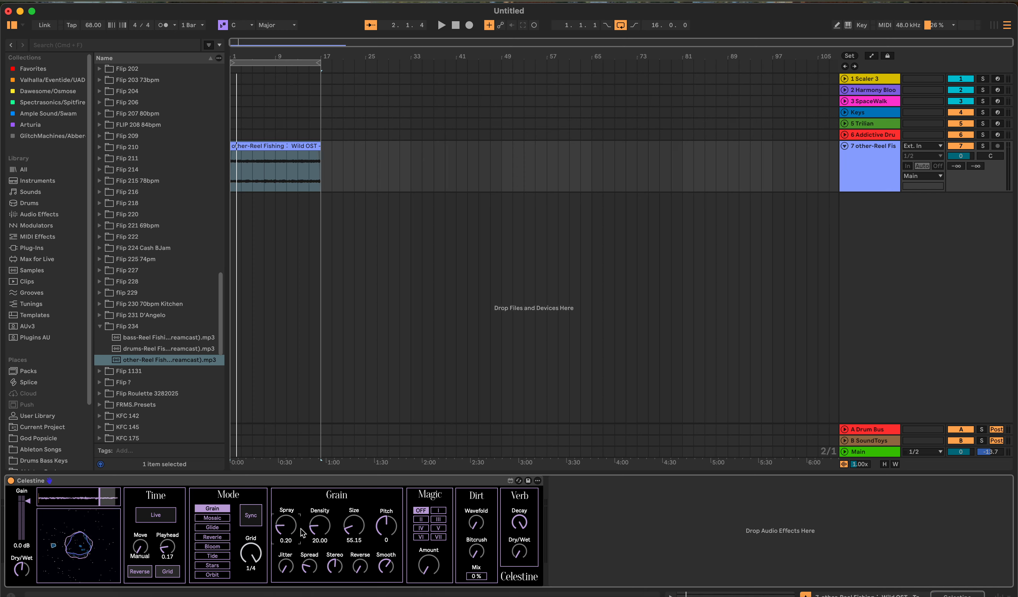
pyautogui.doubleClick(351, 526)
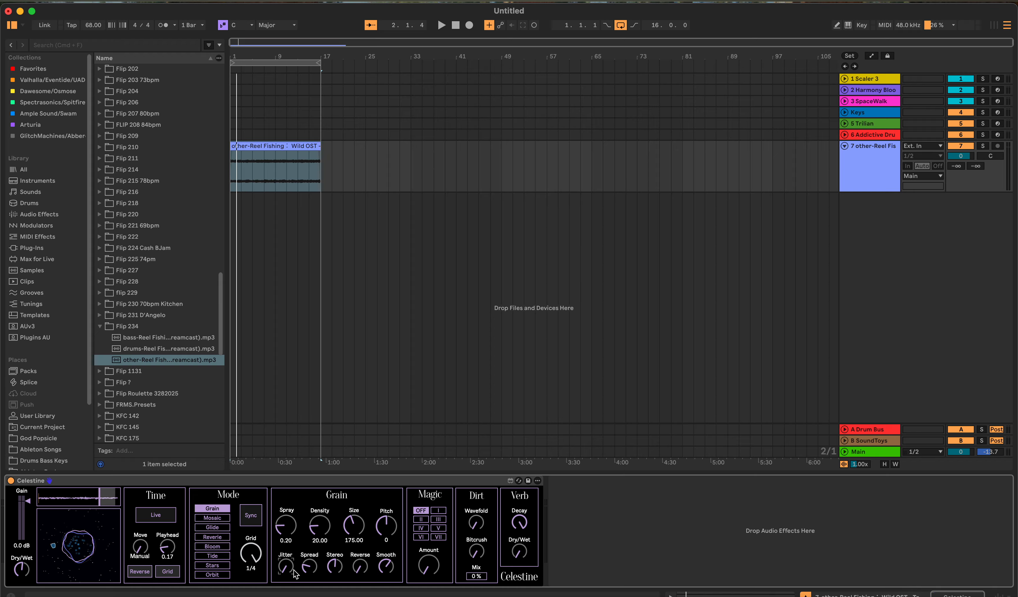
# - Reset Celestine's grain Spread and Stereo to their defaults and turn Reverse down
pyautogui.doubleClick(307, 568)
pyautogui.doubleClick(330, 567)
pyautogui.doubleClick(360, 567)
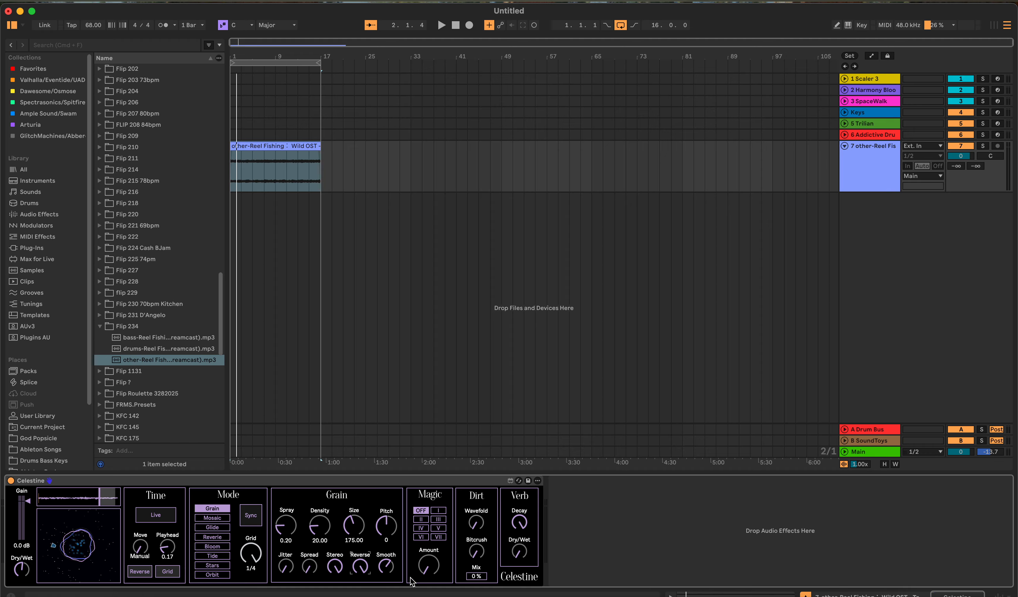
pyautogui.moveTo(393, 568); pyautogui.dragTo(362, 588)
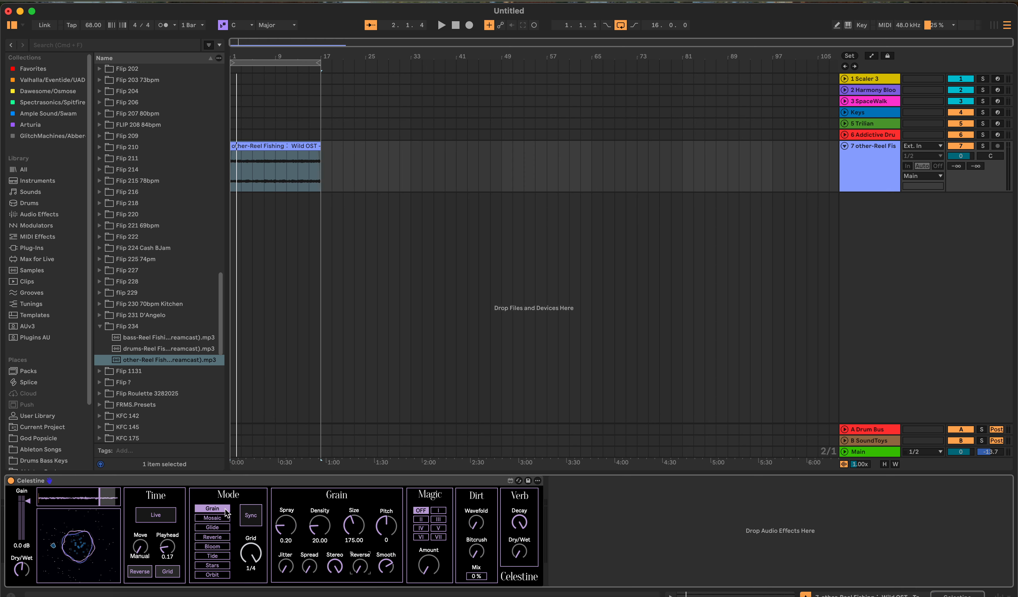
# - Return playback to the start of the arrangement and set Celestine's Grid to 1/8
pyautogui.click(456, 26)
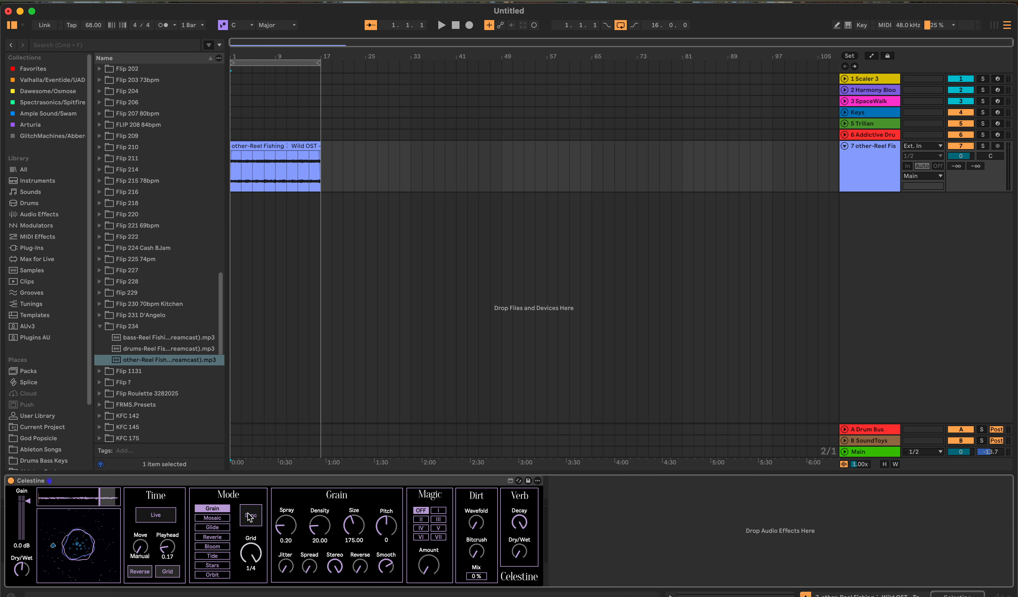
pyautogui.moveTo(251, 556)
pyautogui.mouseDown()
pyautogui.moveTo(252, 595)
pyautogui.moveTo(252, 566)
pyautogui.mouseUp()
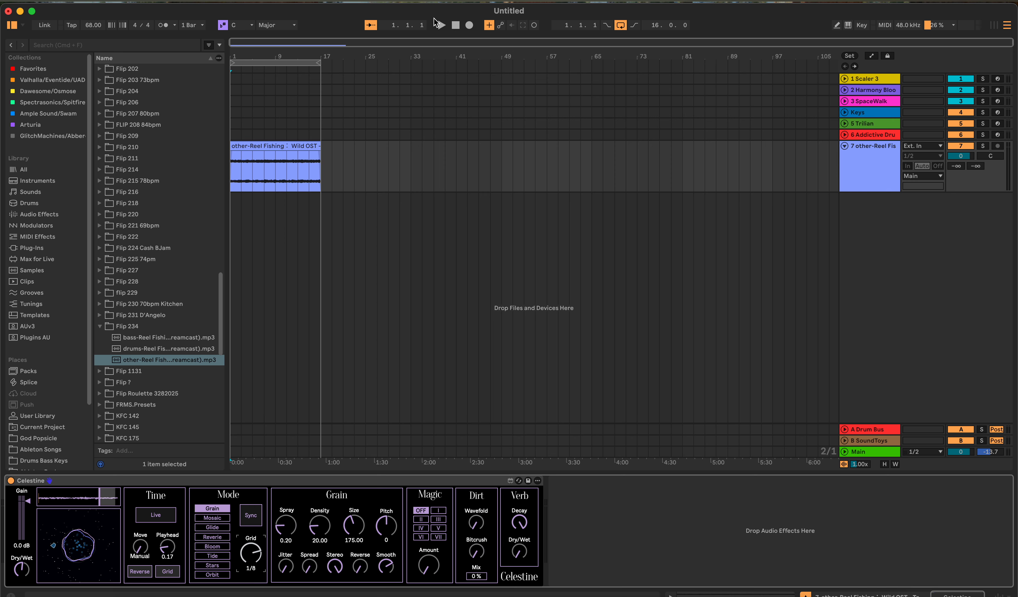
pyautogui.click(455, 25)
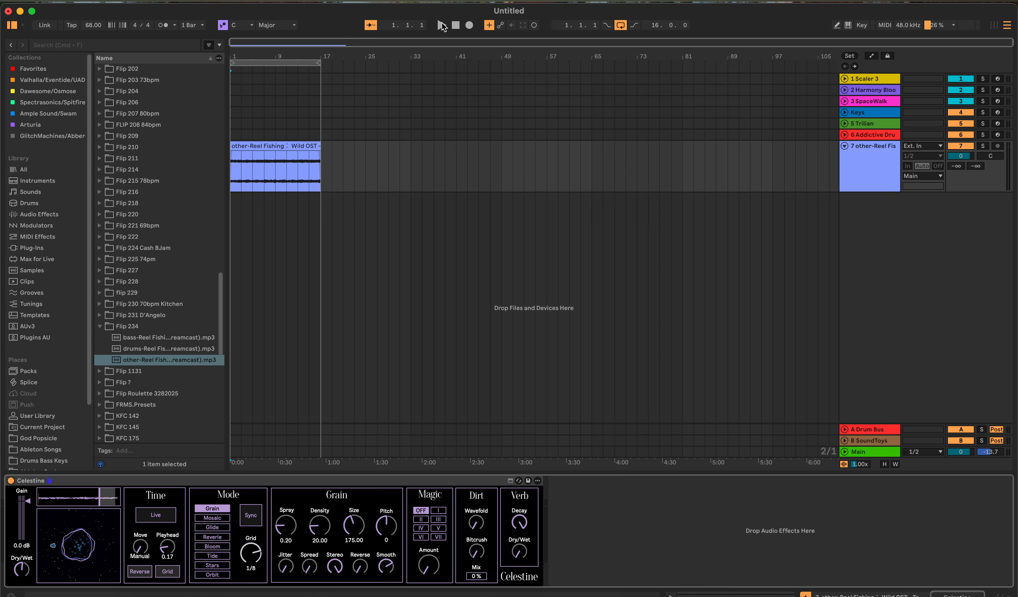
# - Play the clip while setting Playhead to 0.02 and moving the buffer window to the waveform's middle and right end, and stop playback
pyautogui.click(441, 25)
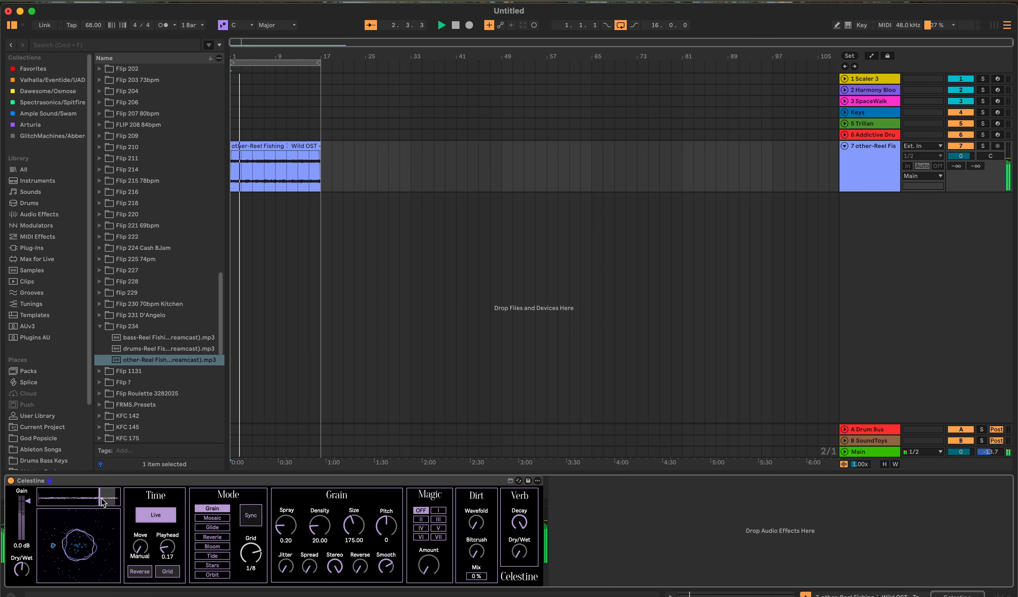
pyautogui.moveTo(167, 546); pyautogui.dragTo(167, 564)
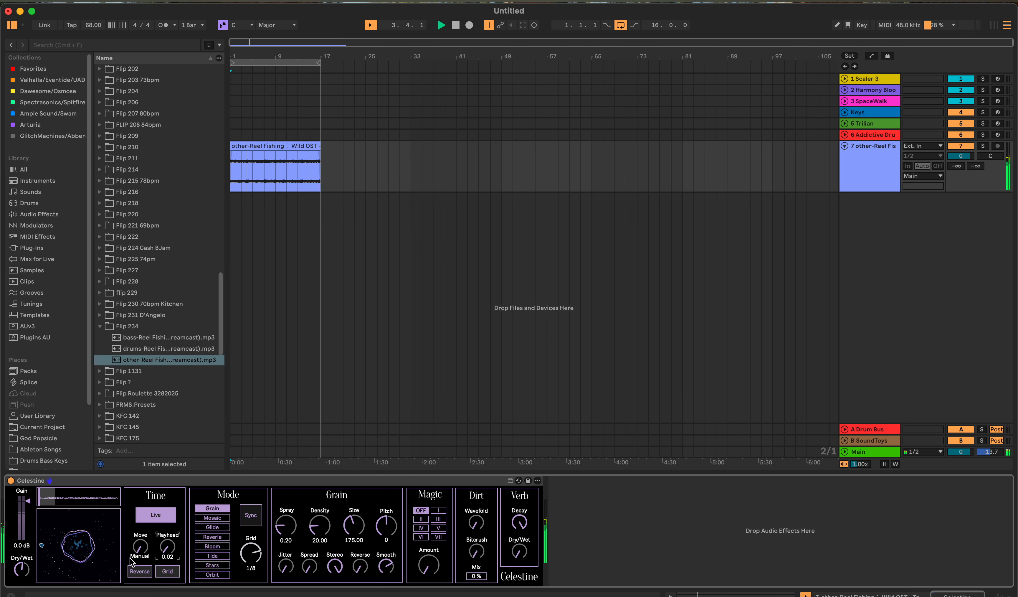
pyautogui.moveTo(59, 500); pyautogui.dragTo(91, 505)
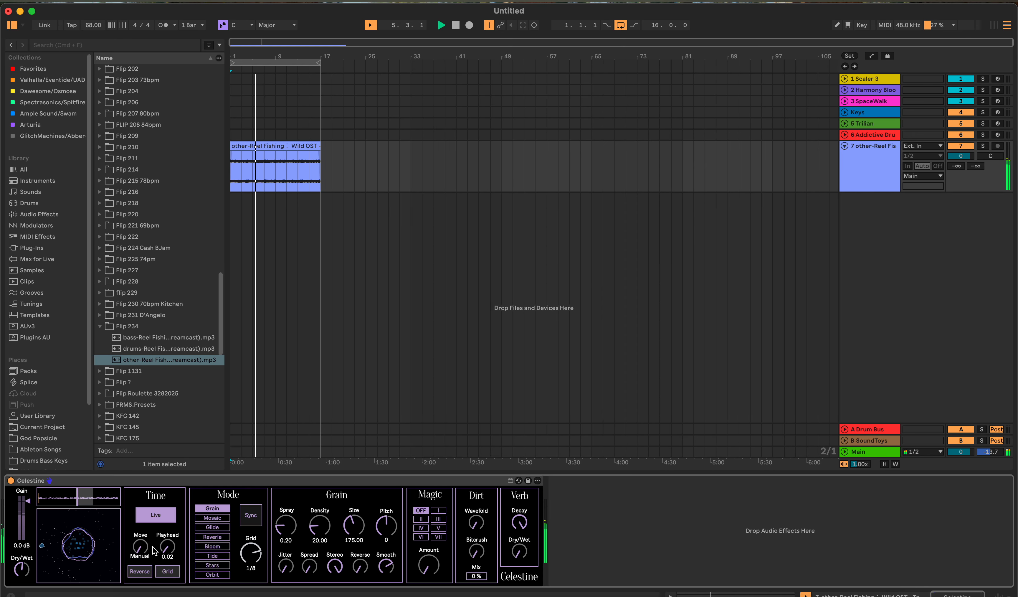
pyautogui.moveTo(140, 546)
pyautogui.mouseDown()
pyautogui.moveTo(153, 500)
pyautogui.moveTo(146, 561)
pyautogui.mouseUp()
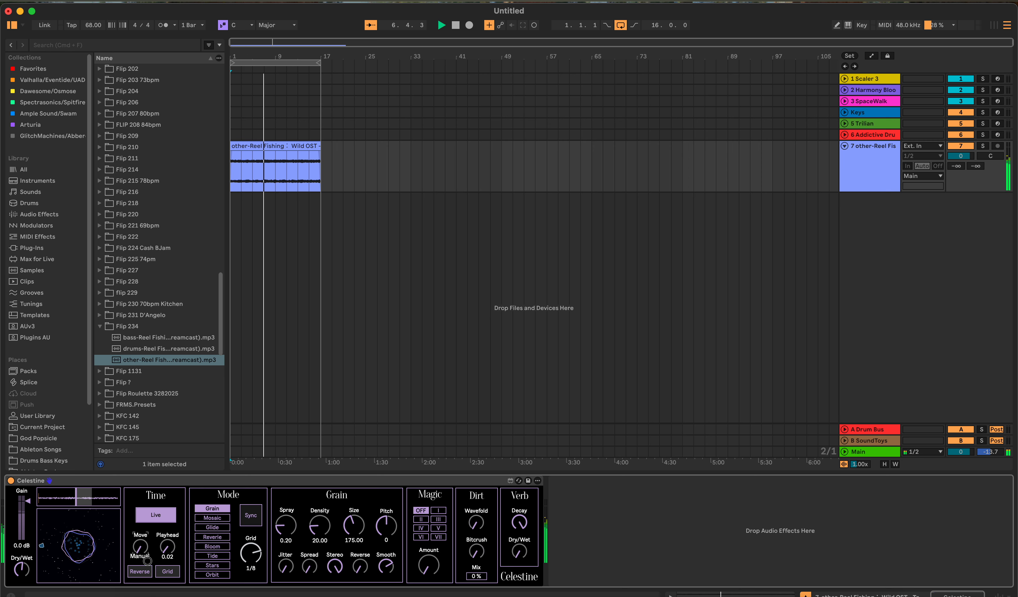
pyautogui.click(90, 494)
pyautogui.moveTo(90, 497)
pyautogui.mouseDown()
pyautogui.moveTo(61, 497)
pyautogui.moveTo(109, 497)
pyautogui.mouseUp()
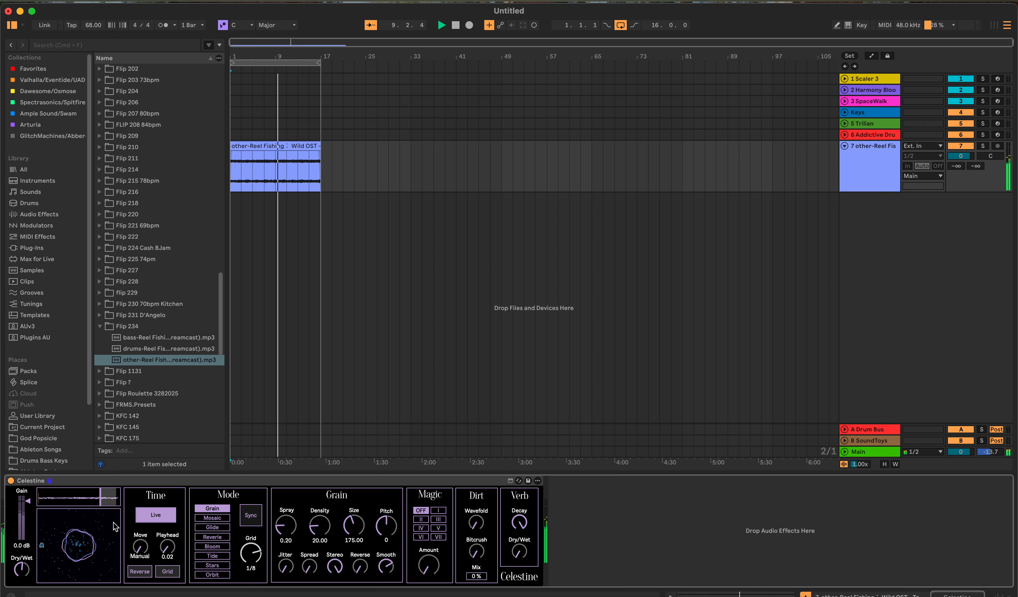
pyautogui.press('space')
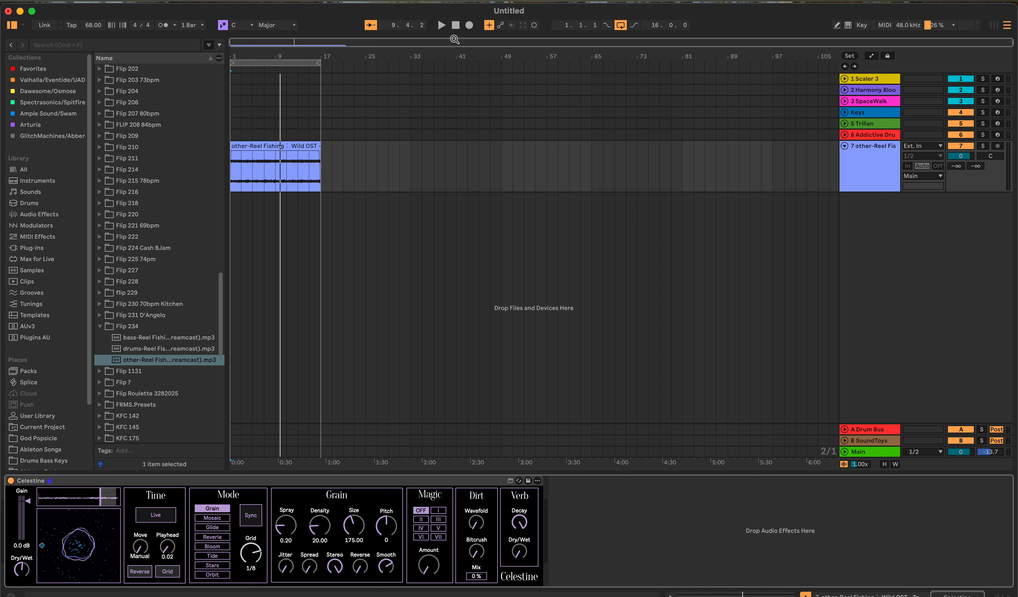
# - Restart the clip's playback and raise Celestine's Spray to 0.59
pyautogui.click(442, 25)
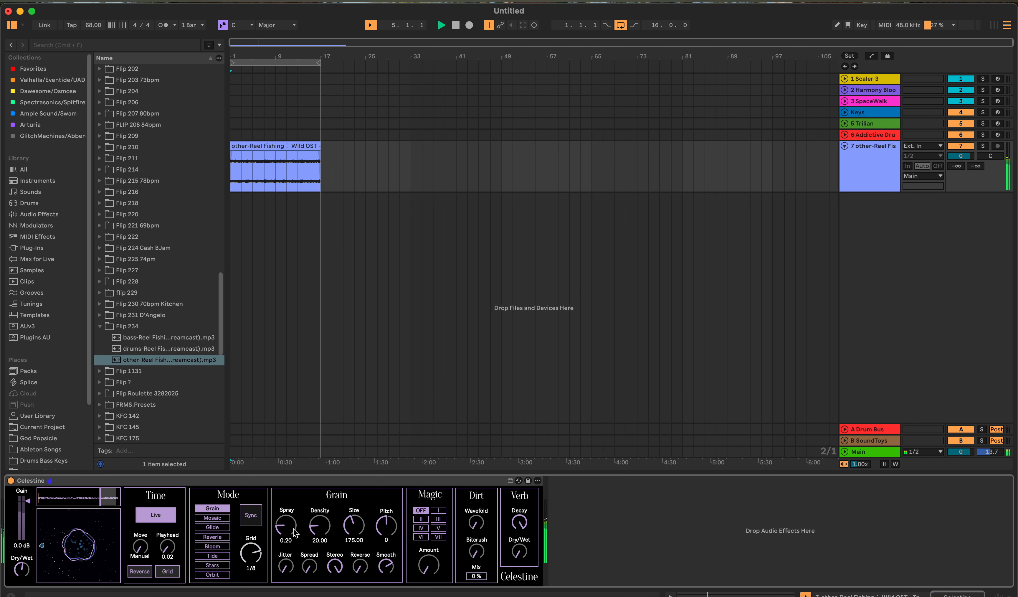
pyautogui.moveTo(290, 529); pyautogui.dragTo(291, 499)
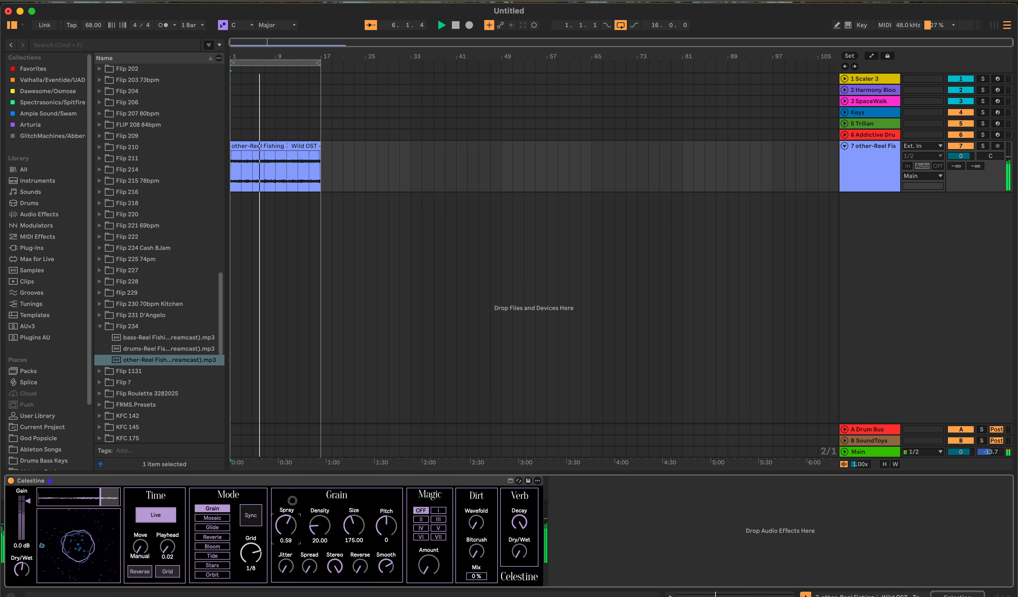
# - Set Celestine's grain Density to 65.21, Size to 400 and Pitch to -7 during playback, and stop the transport
pyautogui.moveTo(318, 537); pyautogui.dragTo(322, 495)
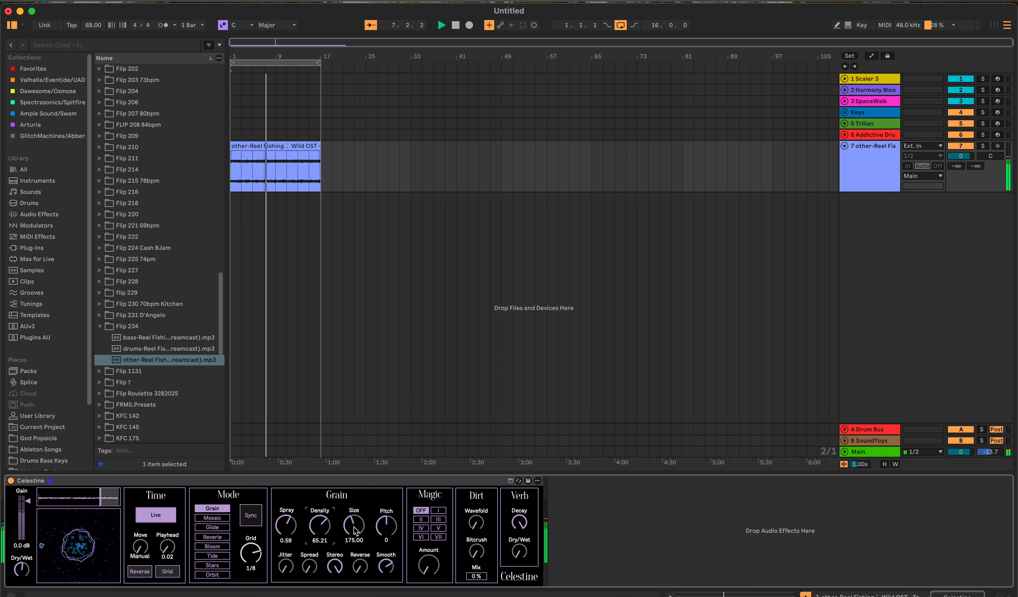
pyautogui.moveTo(355, 533); pyautogui.dragTo(346, 481)
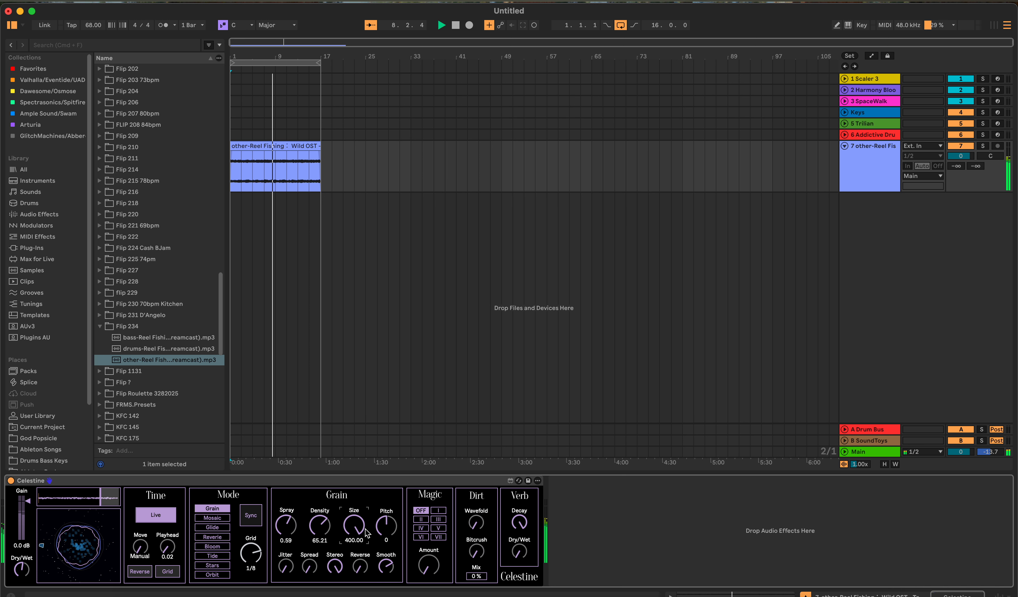
pyautogui.moveTo(390, 530); pyautogui.dragTo(385, 550)
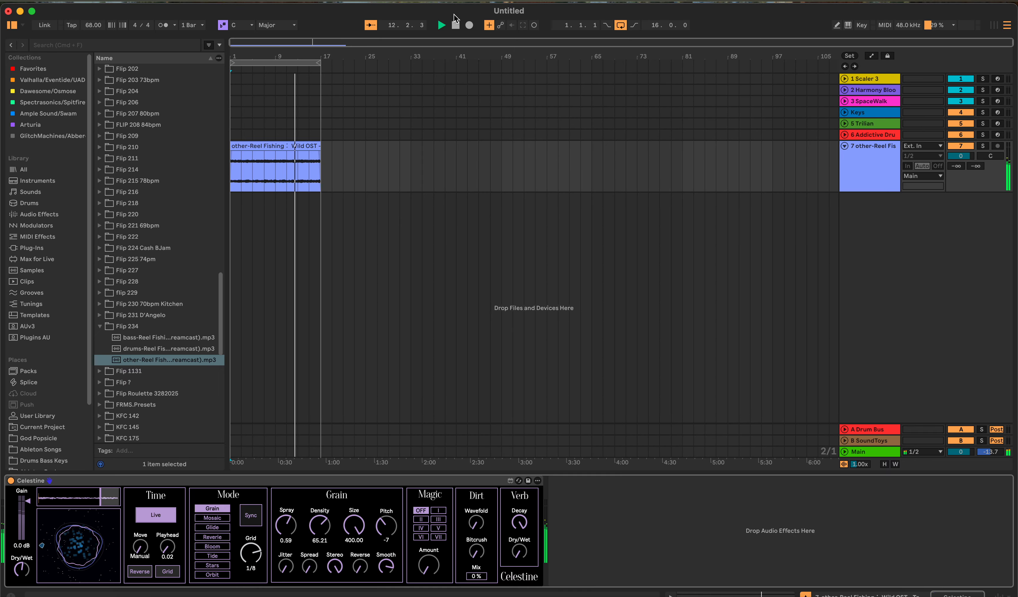
pyautogui.click(456, 25)
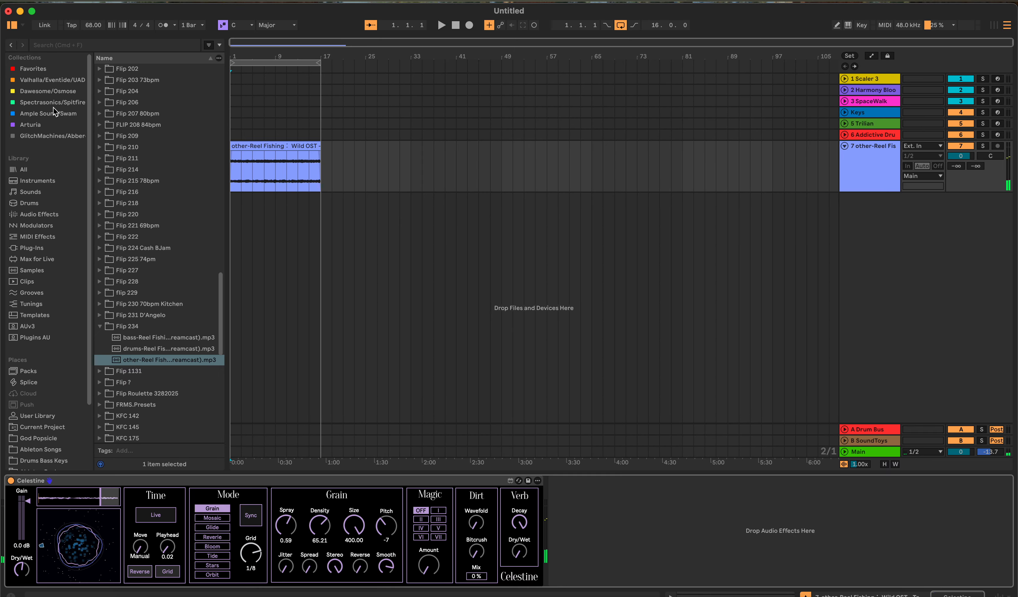
# - Add Valhalla FutureVerb from the Valhalla/Eventide/UAD collection after Celestine and open its floating plug-in window
pyautogui.click(51, 80)
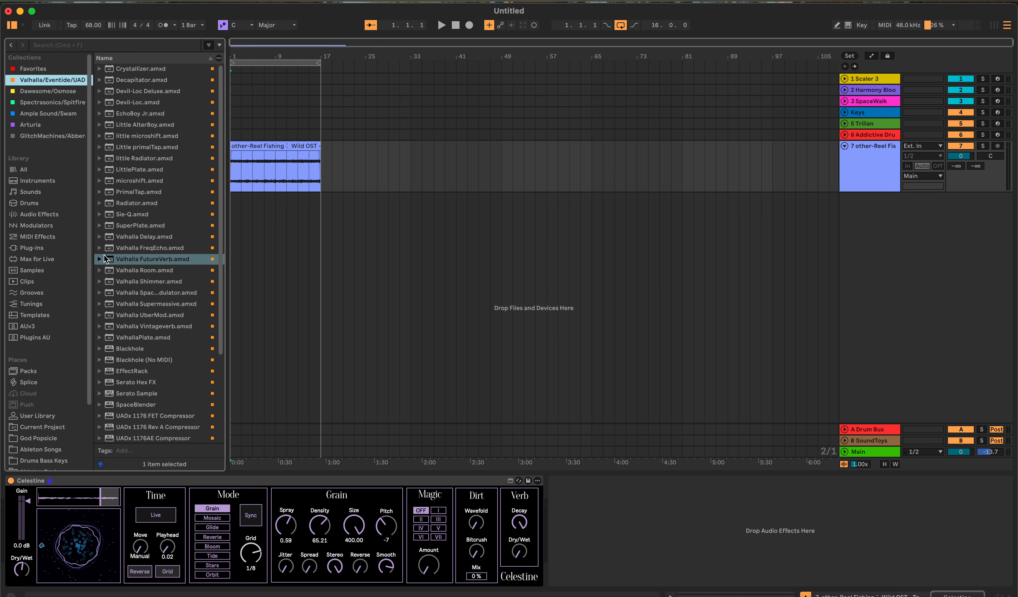
pyautogui.moveTo(108, 261); pyautogui.dragTo(633, 534)
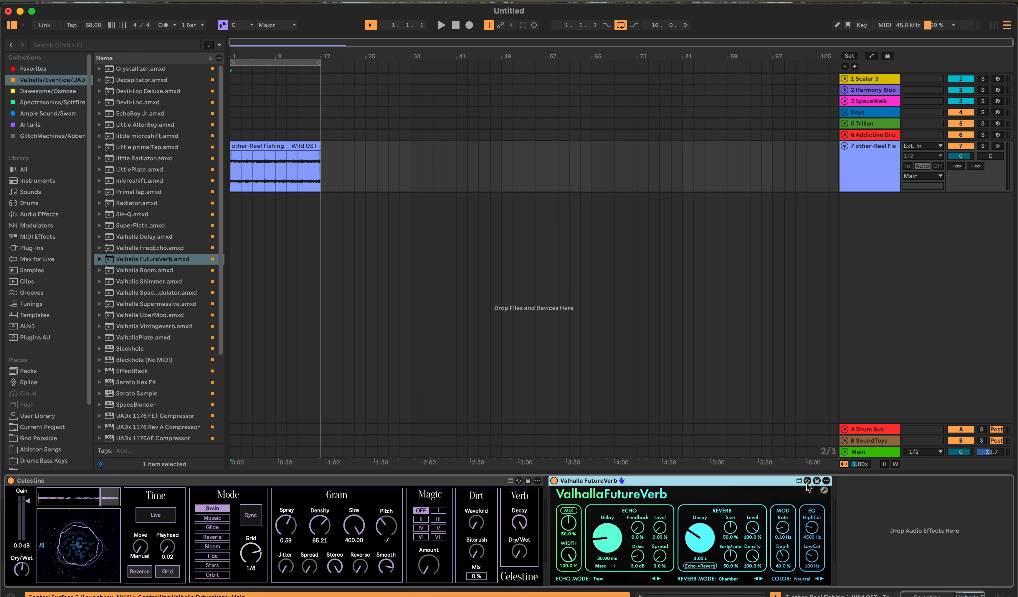
pyautogui.click(689, 577)
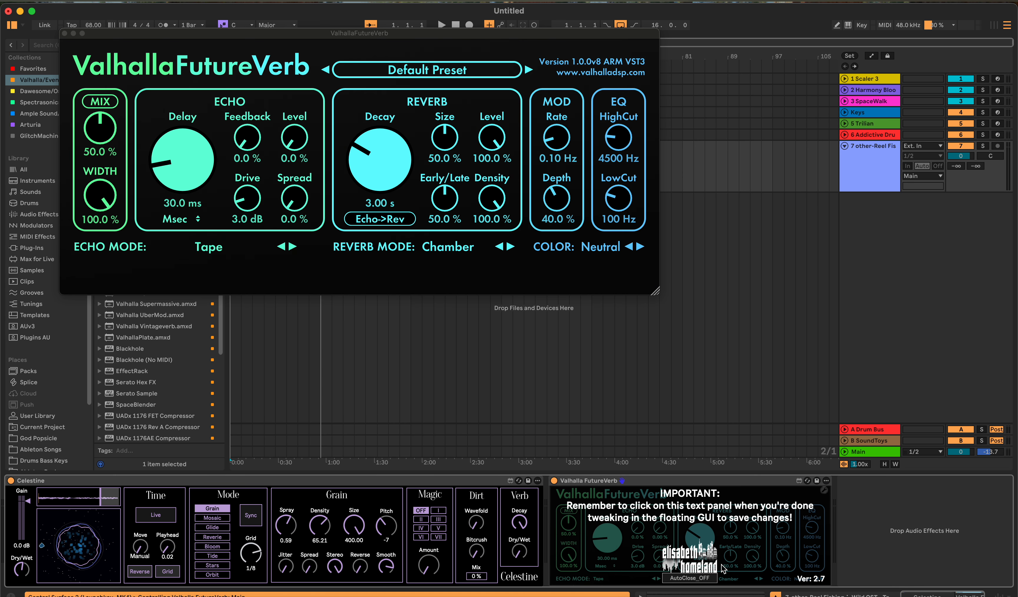
pyautogui.click(823, 489)
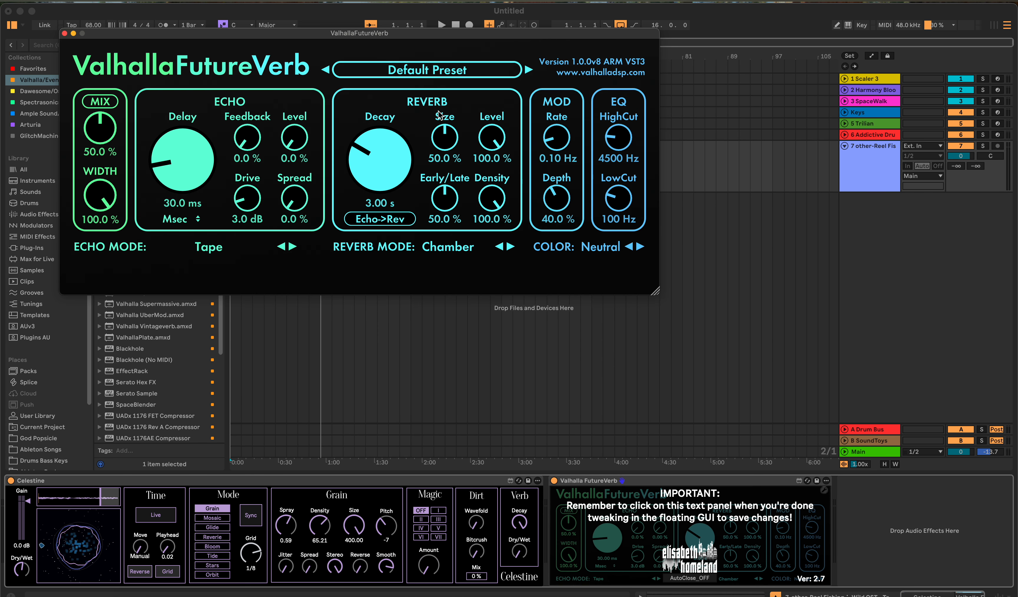
# - Load FutureVerb's Crystalline preset from the Space group of the Ambient presets
pyautogui.click(426, 70)
pyautogui.moveTo(410, 278)
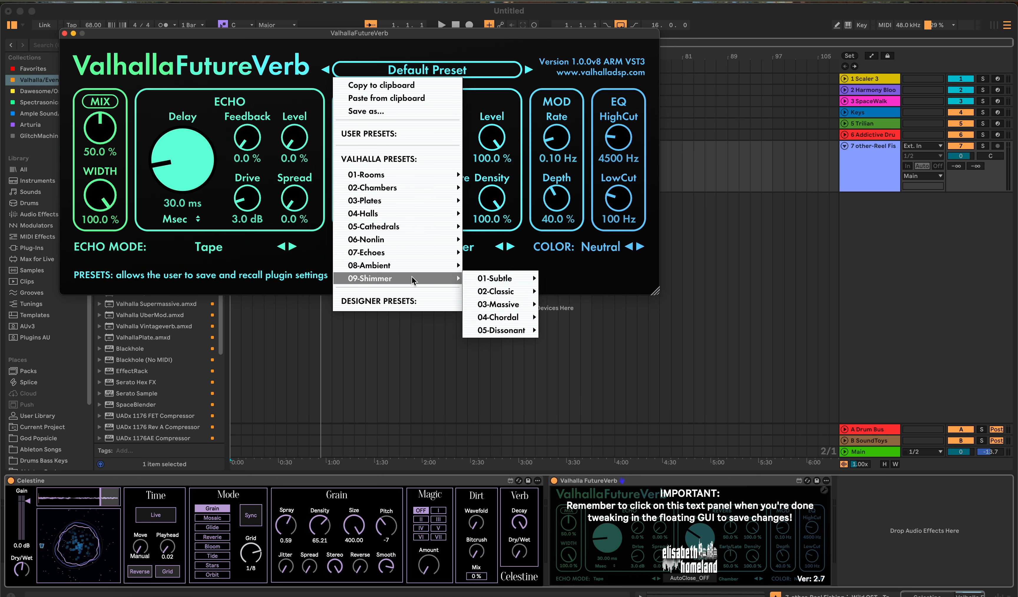
pyautogui.moveTo(428, 201)
pyautogui.moveTo(532, 214)
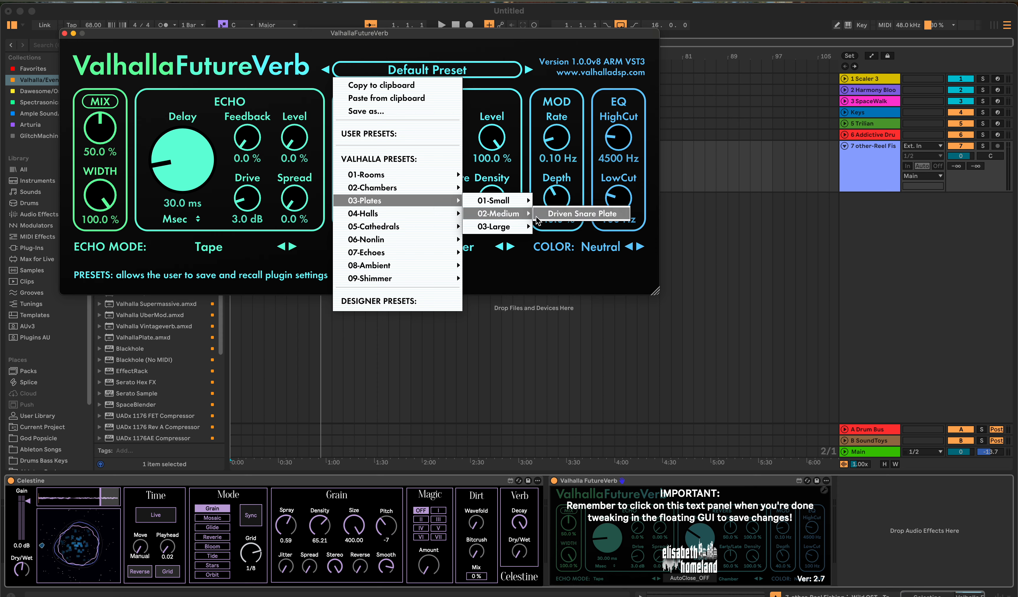
pyautogui.moveTo(501, 226)
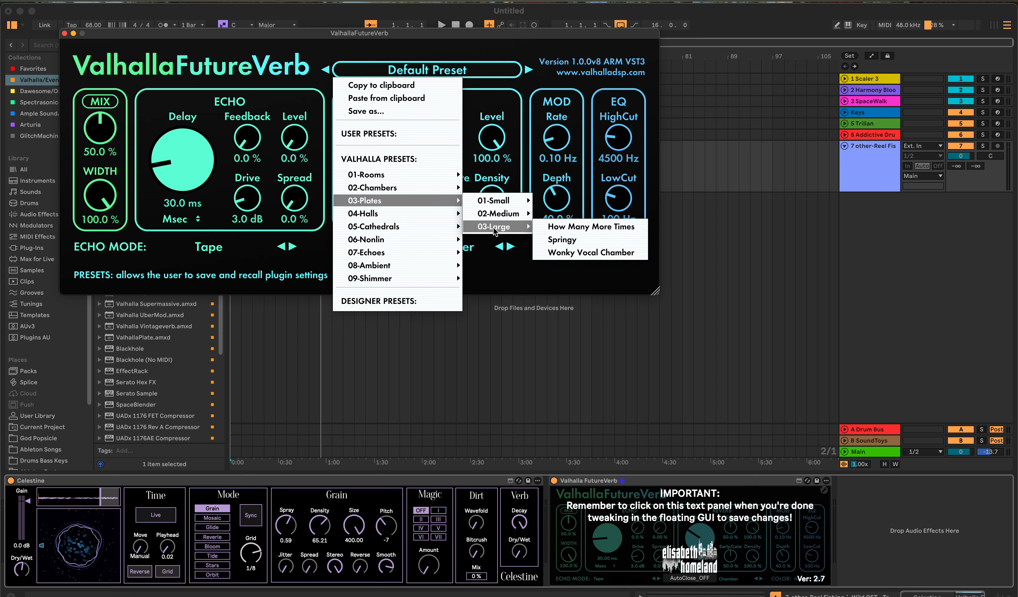
pyautogui.moveTo(441, 265)
pyautogui.moveTo(496, 268)
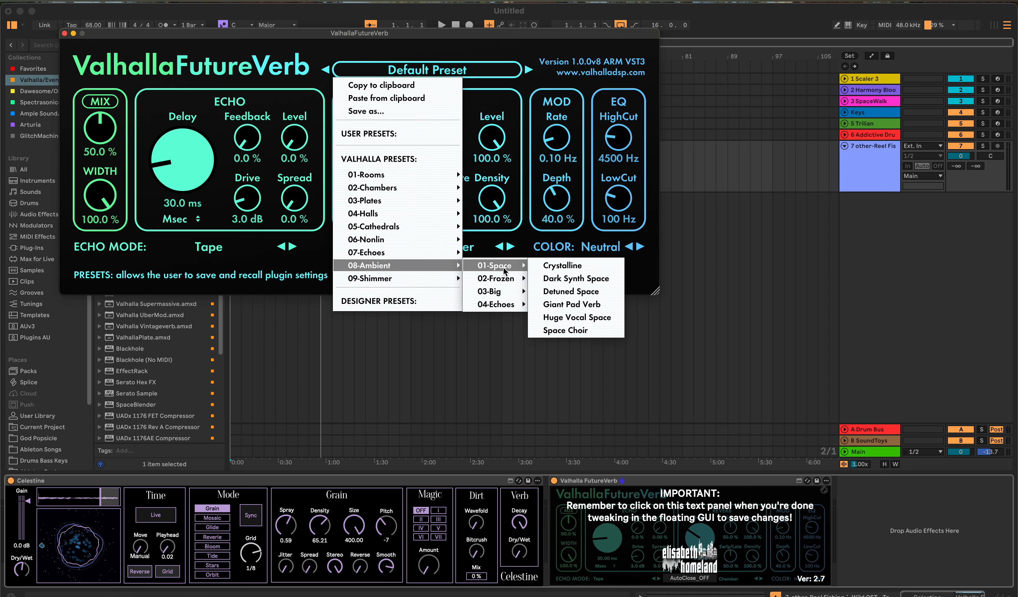
pyautogui.click(537, 265)
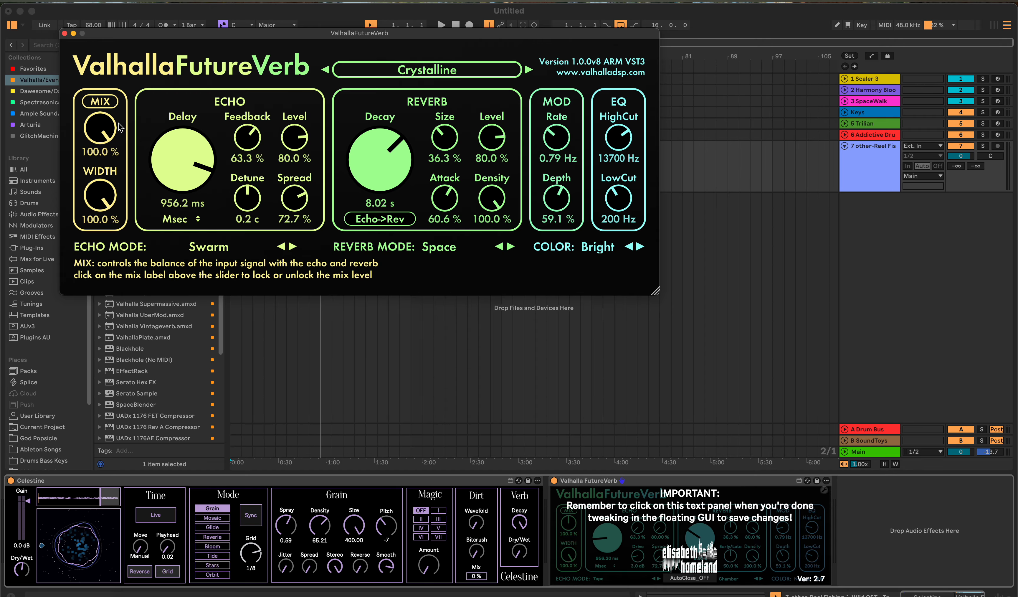
# - Set FutureVerb's Mix to 51.6%, lock the Mix level, and save the changes back to the device
pyautogui.scroll(-2, 108, 125)
pyautogui.click(111, 100)
pyautogui.moveTo(102, 125); pyautogui.dragTo(99, 204)
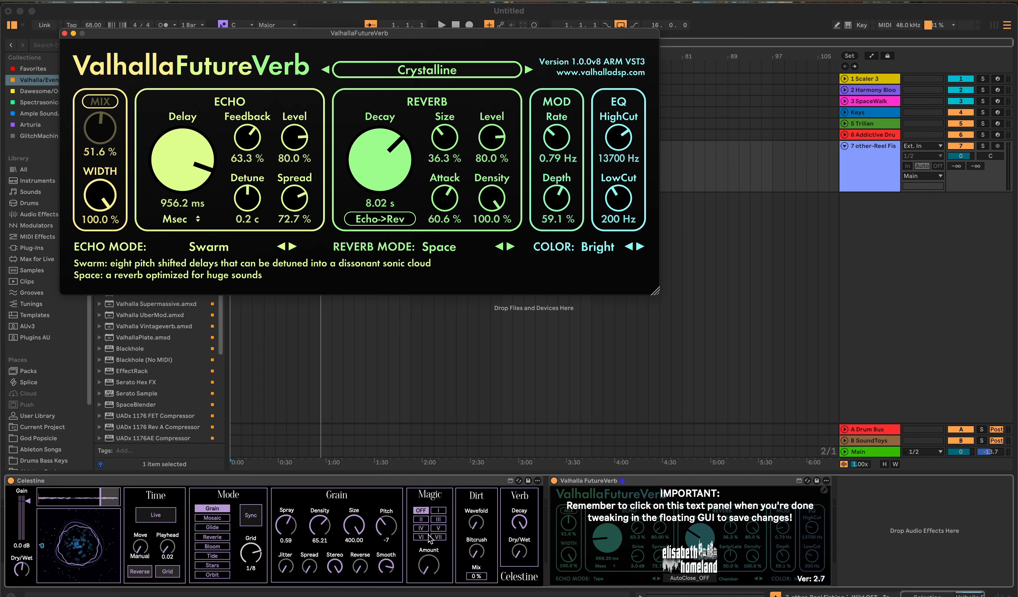
pyautogui.click(646, 546)
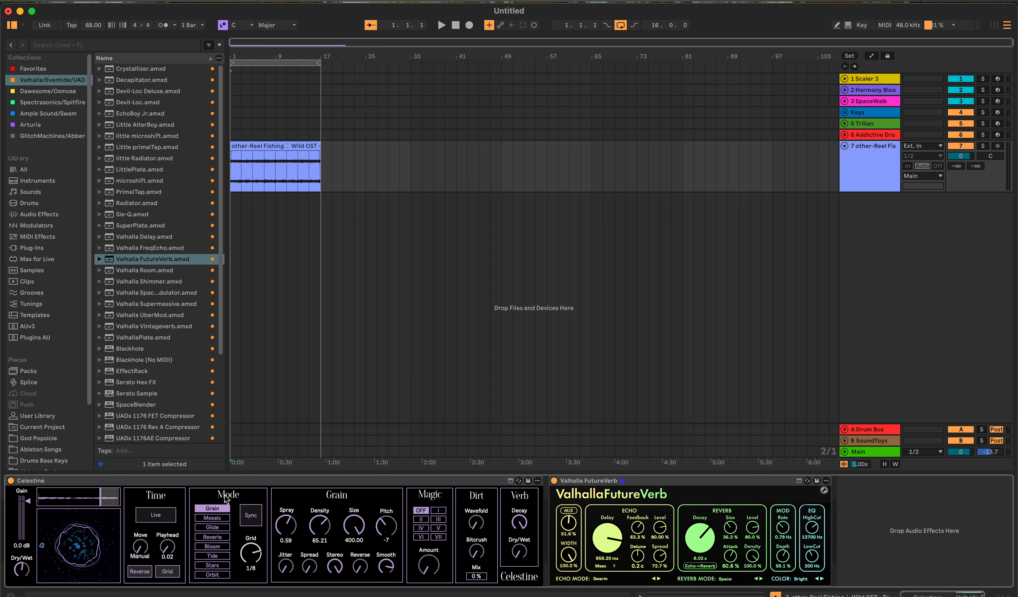
# - Start playing the clip and raise FutureVerb's Mix to 100%
pyautogui.click(439, 26)
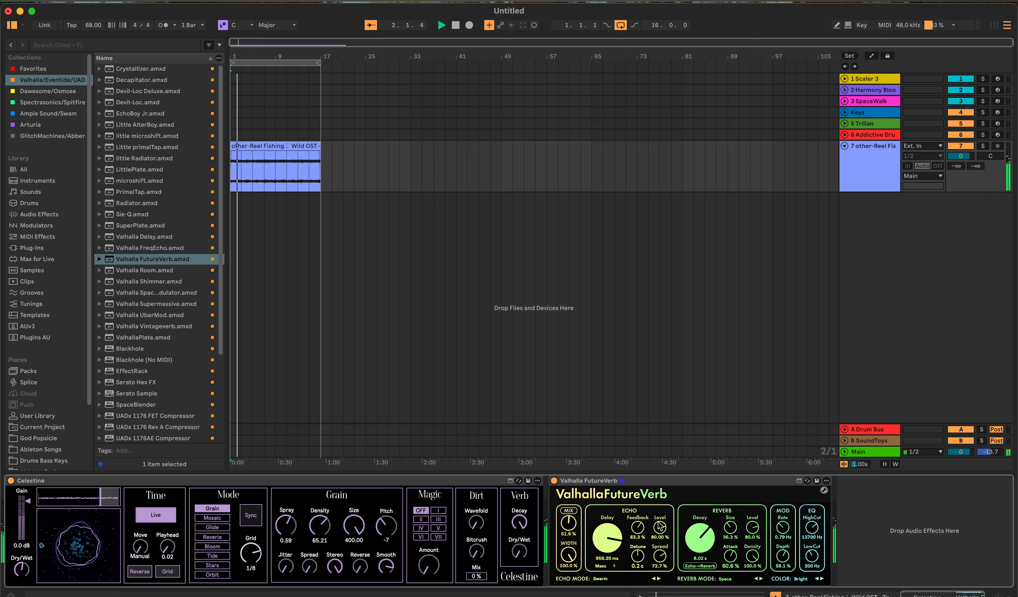
pyautogui.moveTo(570, 516); pyautogui.dragTo(576, 484)
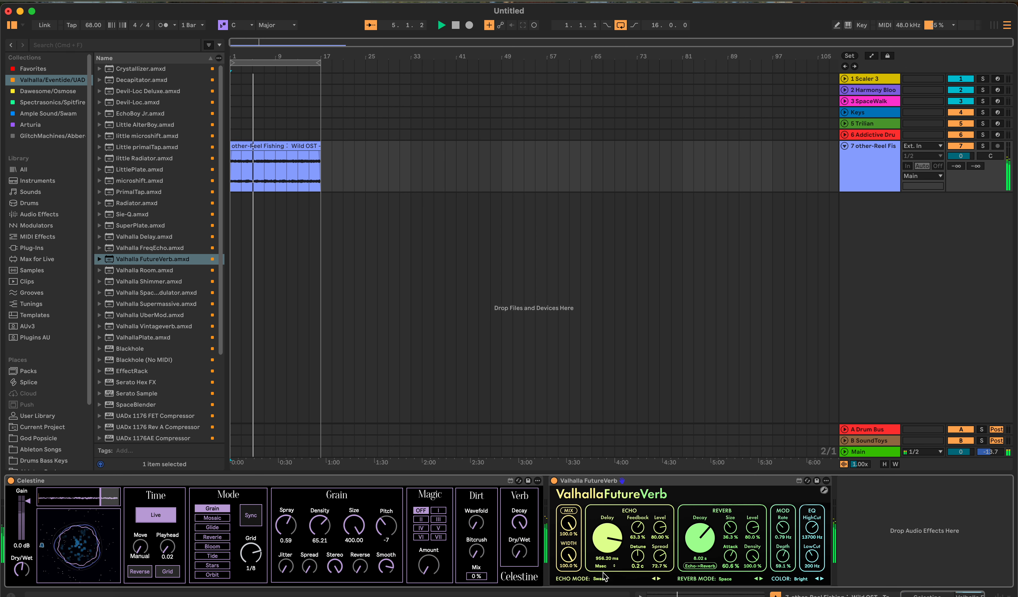
# - Load FutureVerb's Dark Synth Space preset in its floating window, set Mix to 47.9%, and close the window
pyautogui.click(824, 490)
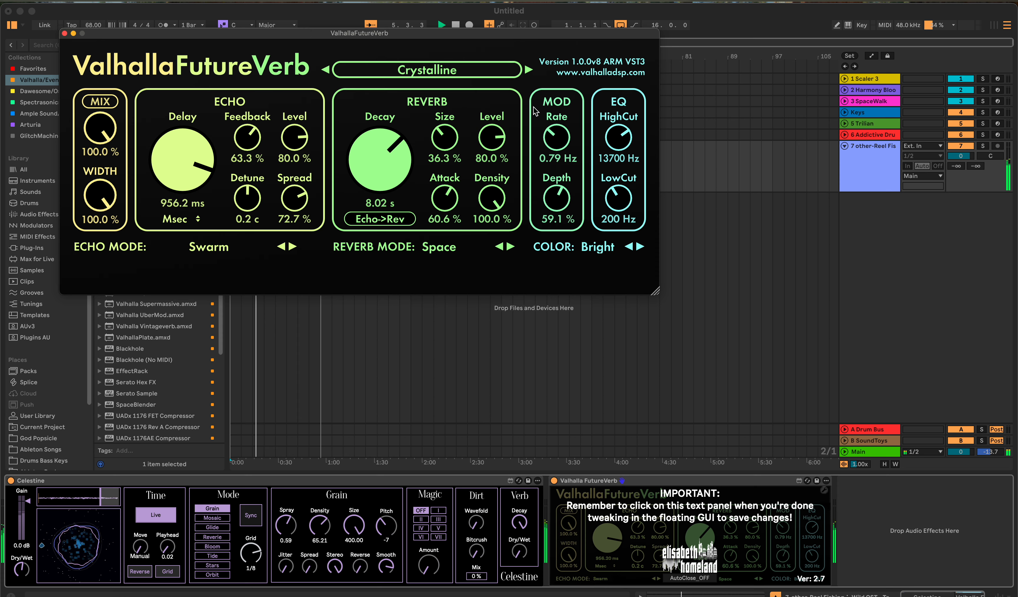
pyautogui.click(484, 72)
pyautogui.moveTo(394, 265)
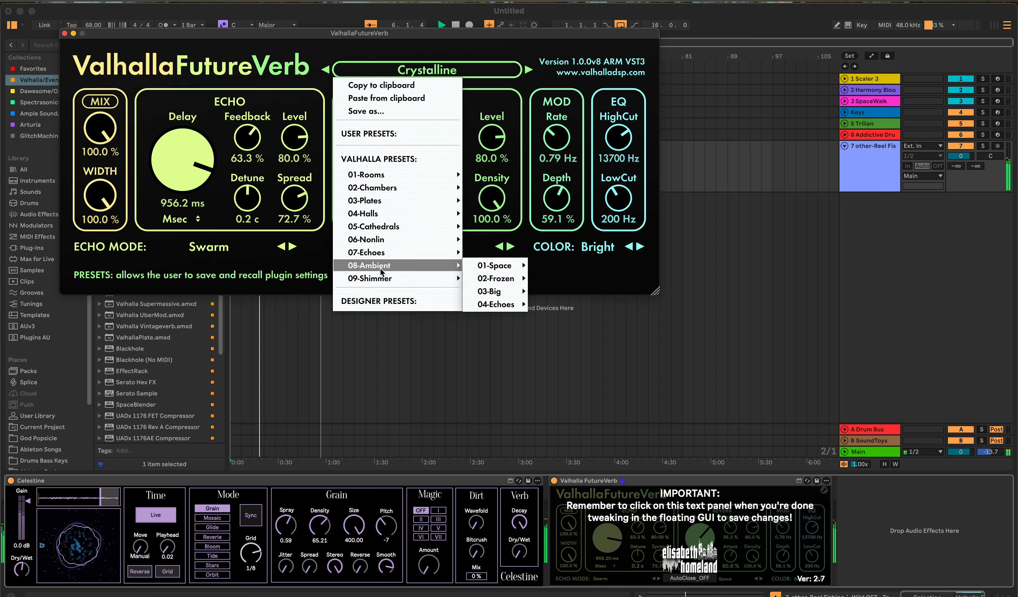
pyautogui.moveTo(512, 276)
pyautogui.click(566, 281)
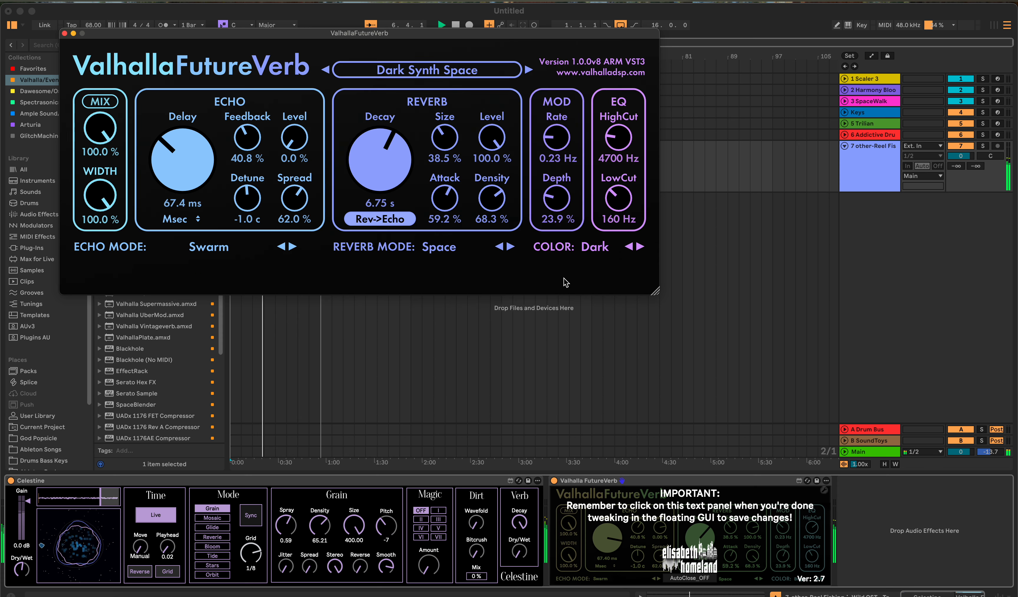
pyautogui.moveTo(100, 127); pyautogui.dragTo(98, 211)
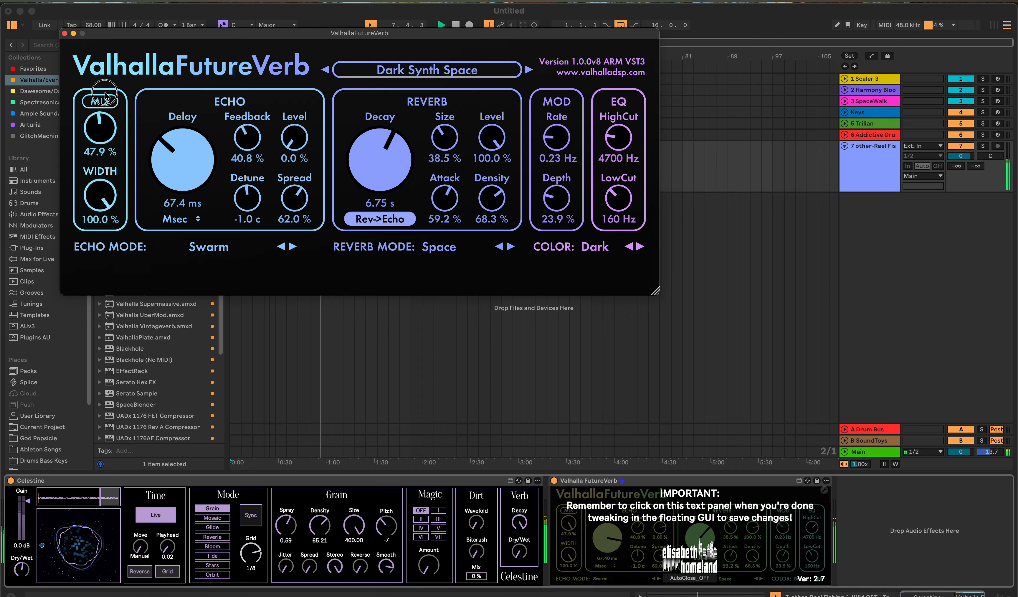
pyautogui.click(64, 33)
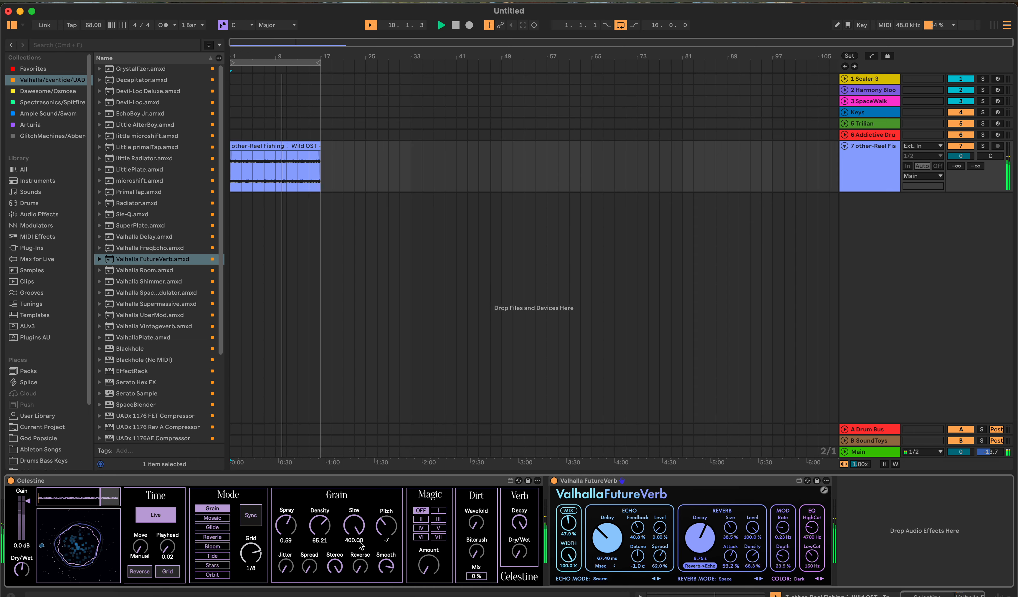
# - Lower Celestine's grain Pitch to -12
pyautogui.moveTo(385, 528)
pyautogui.mouseDown()
pyautogui.moveTo(384, 543)
pyautogui.moveTo(382, 528)
pyautogui.mouseUp()
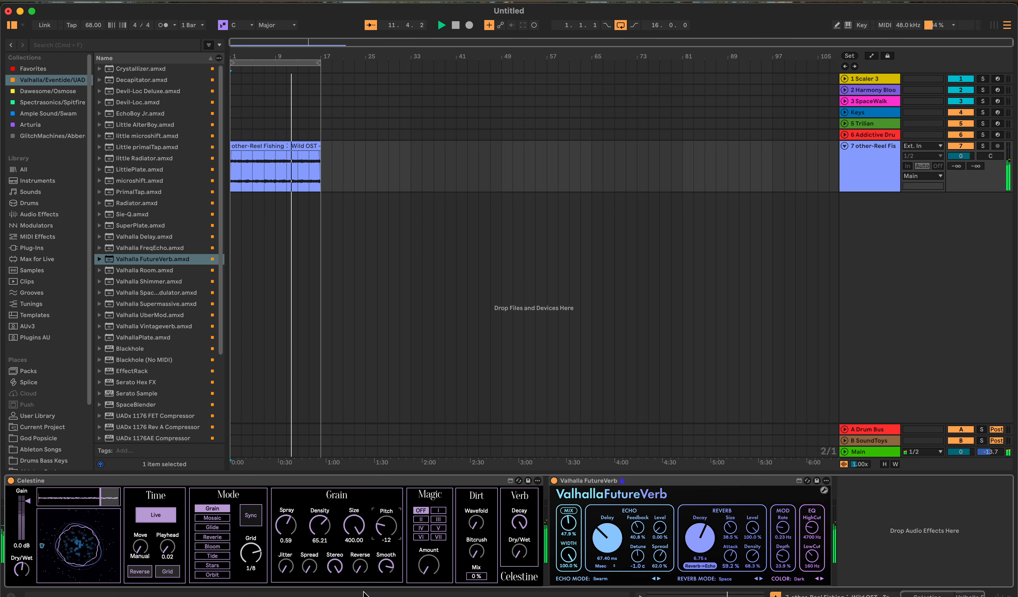
pyautogui.click(360, 567)
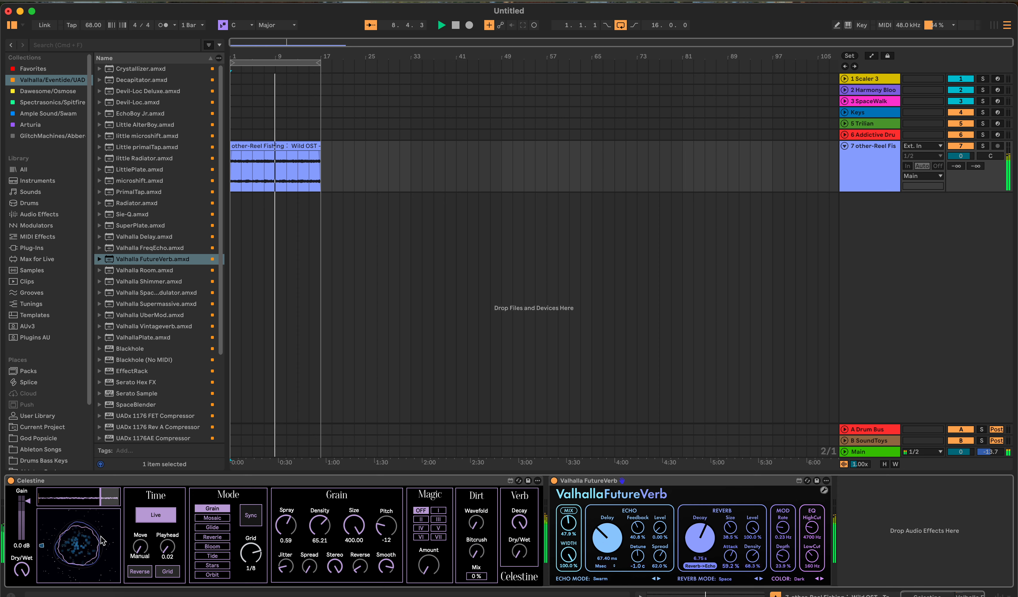
# - Compare the sound with FutureVerb switched off and on again, and raise its Mix to 61.3%
pyautogui.click(553, 480)
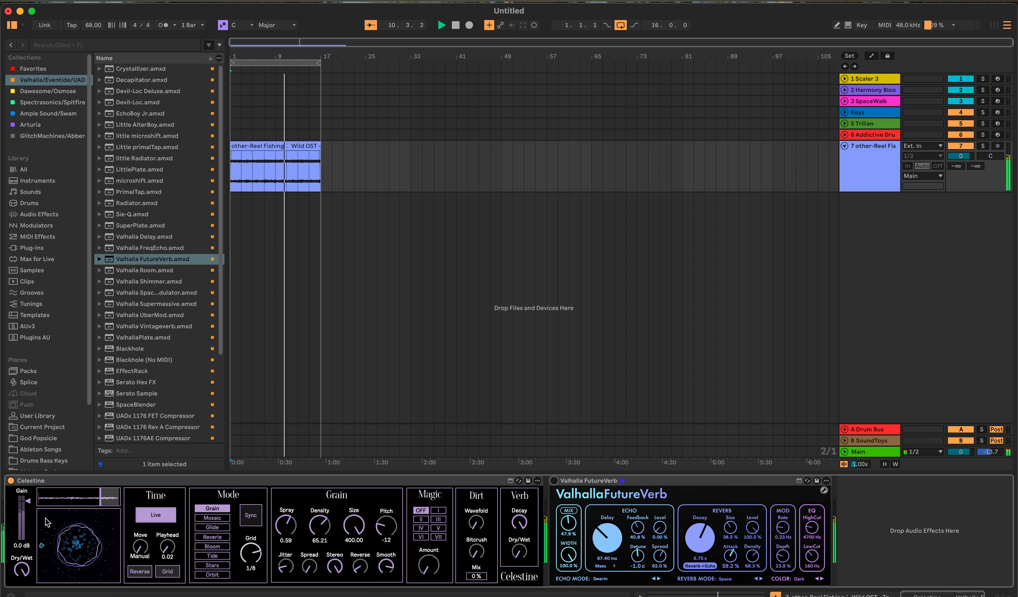
pyautogui.click(555, 481)
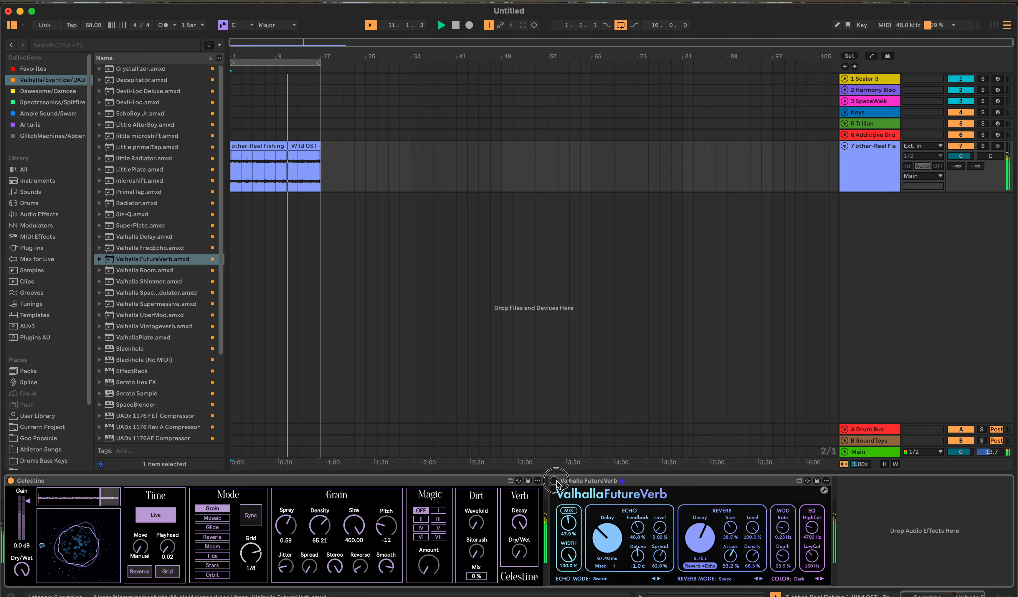
pyautogui.click(22, 570)
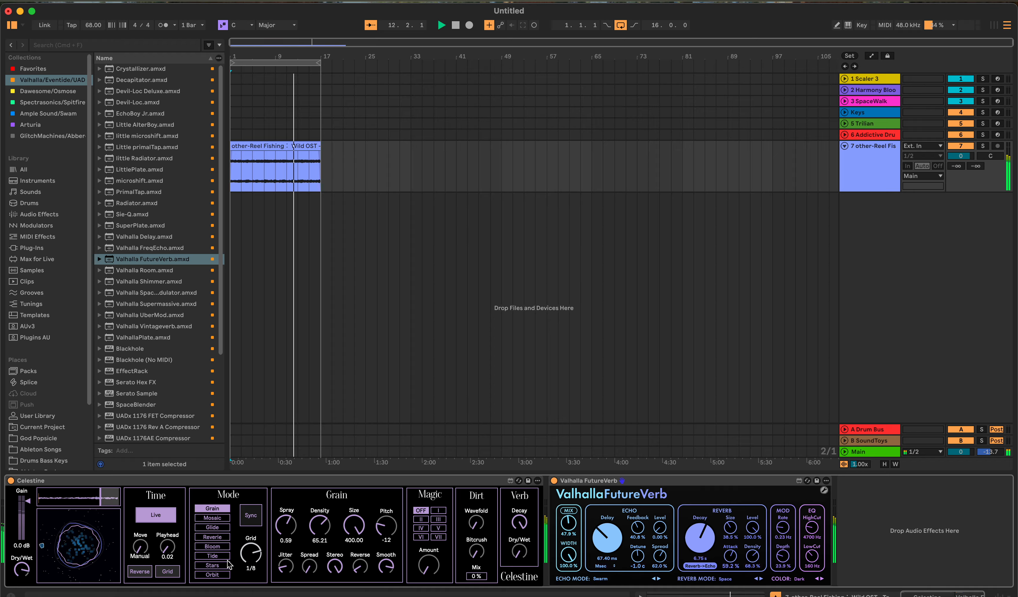
pyautogui.moveTo(570, 522); pyautogui.dragTo(570, 508)
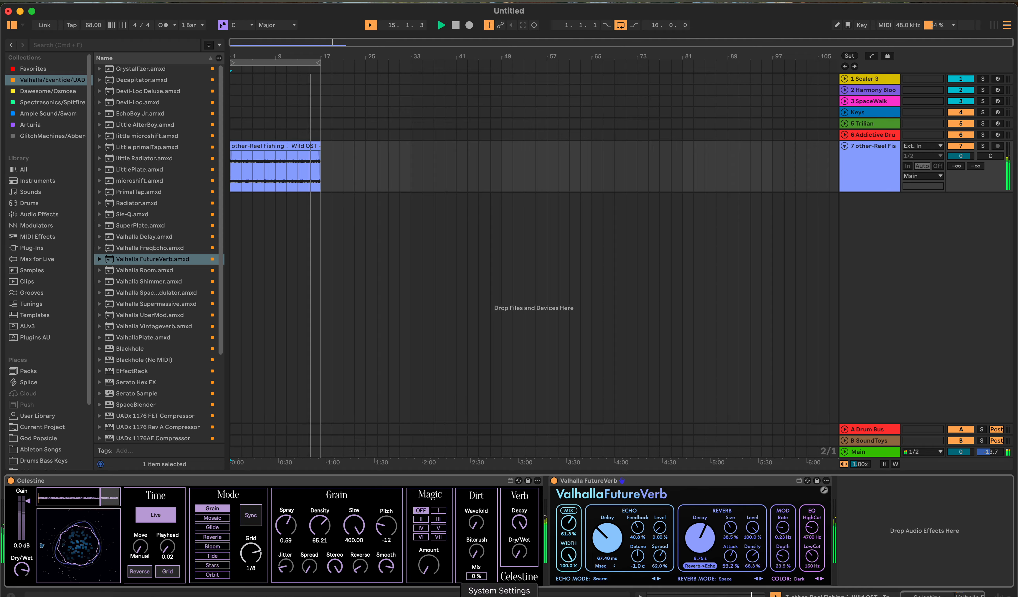
# - Switch off FutureVerb and add Valhalla Shimmer after it in the track's device chain
pyautogui.click(554, 480)
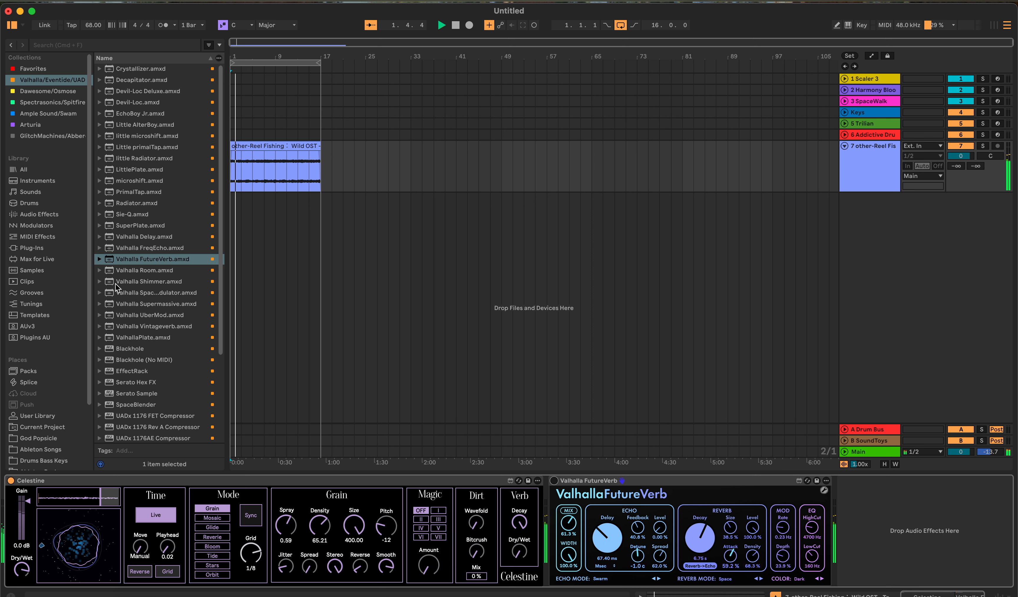
pyautogui.moveTo(122, 282); pyautogui.dragTo(869, 517)
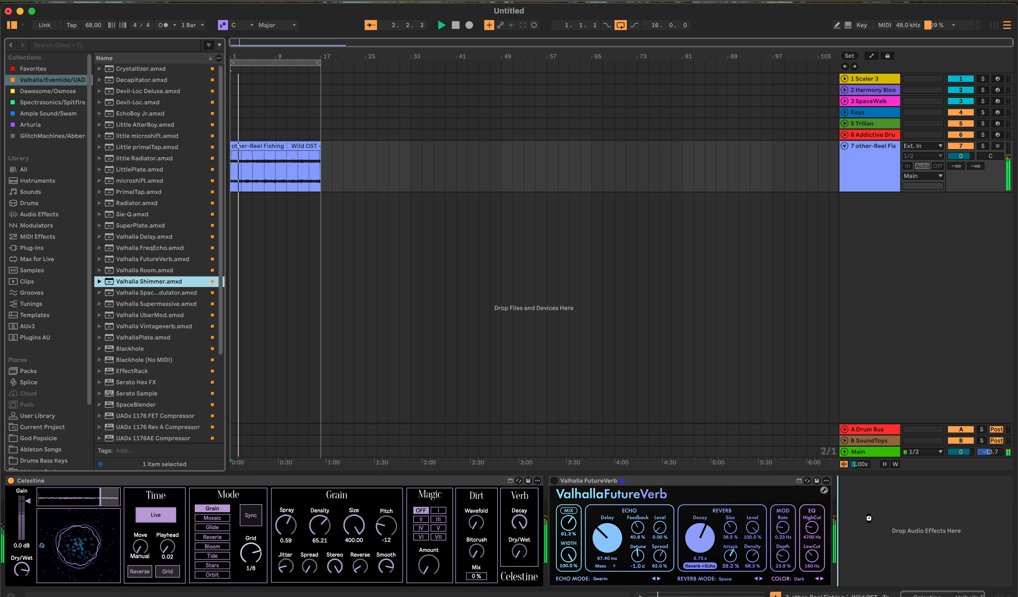
# - Set Valhalla Shimmer's mix to 0.70, feedback to 0.13, pitch mode to dual and reverb mode to mediumStereo
pyautogui.moveTo(754, 544)
pyautogui.mouseDown()
pyautogui.moveTo(756, 533)
pyautogui.moveTo(756, 545)
pyautogui.mouseUp()
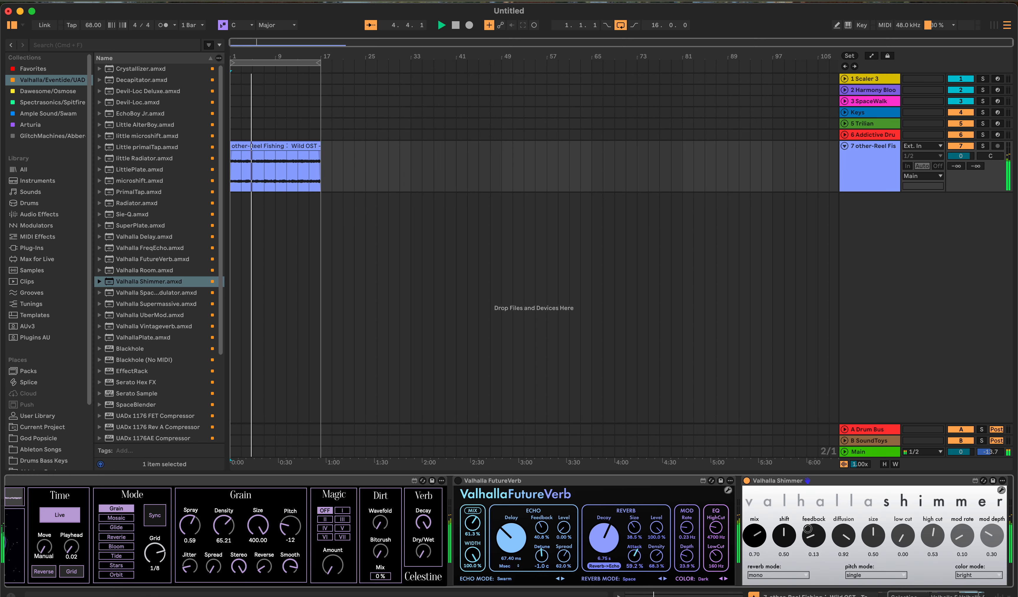
pyautogui.moveTo(808, 532); pyautogui.dragTo(815, 543)
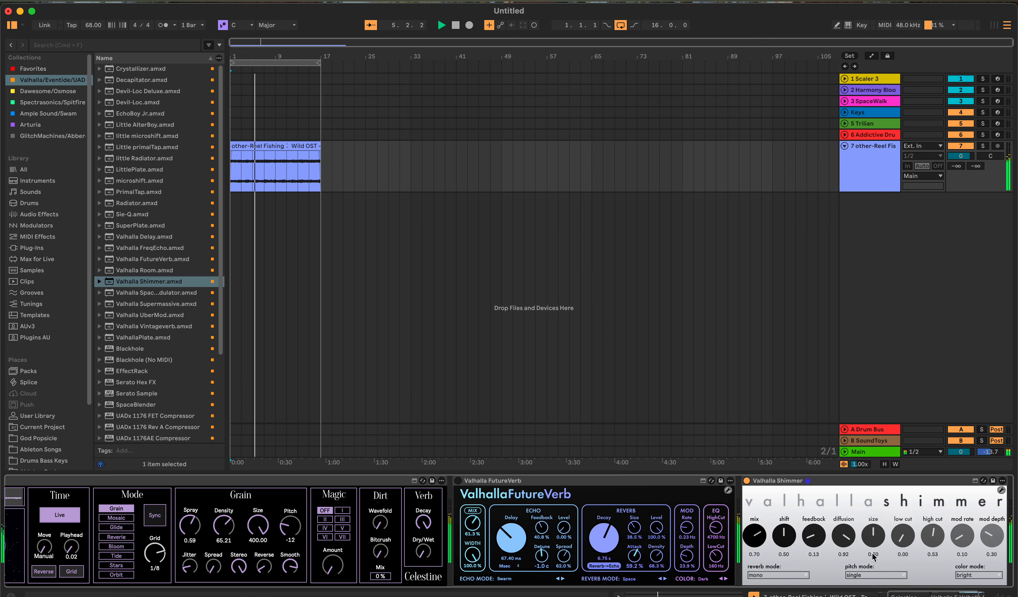
pyautogui.click(864, 574)
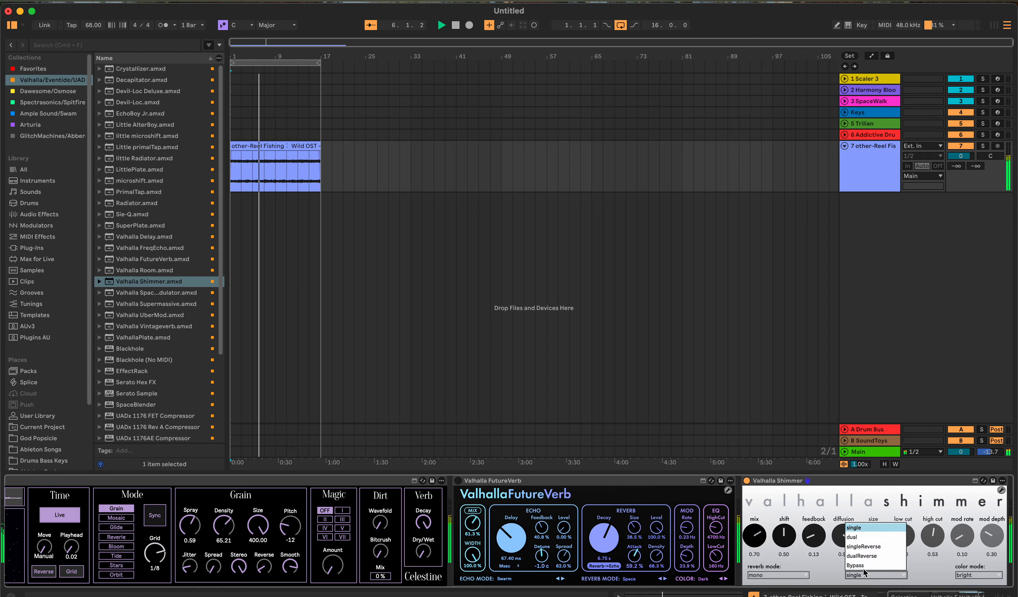
pyautogui.click(865, 537)
pyautogui.click(788, 573)
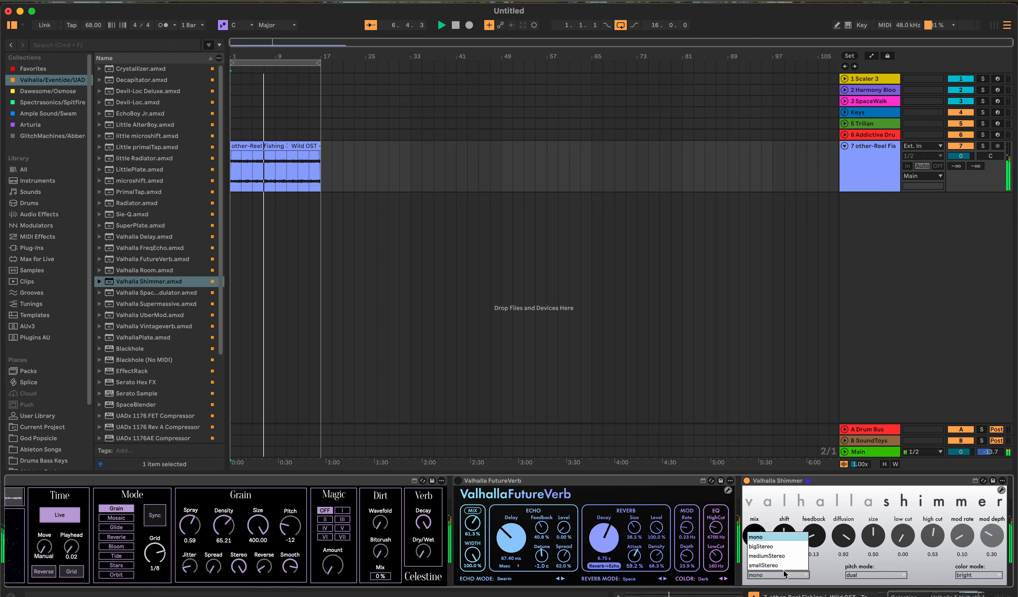
pyautogui.click(775, 553)
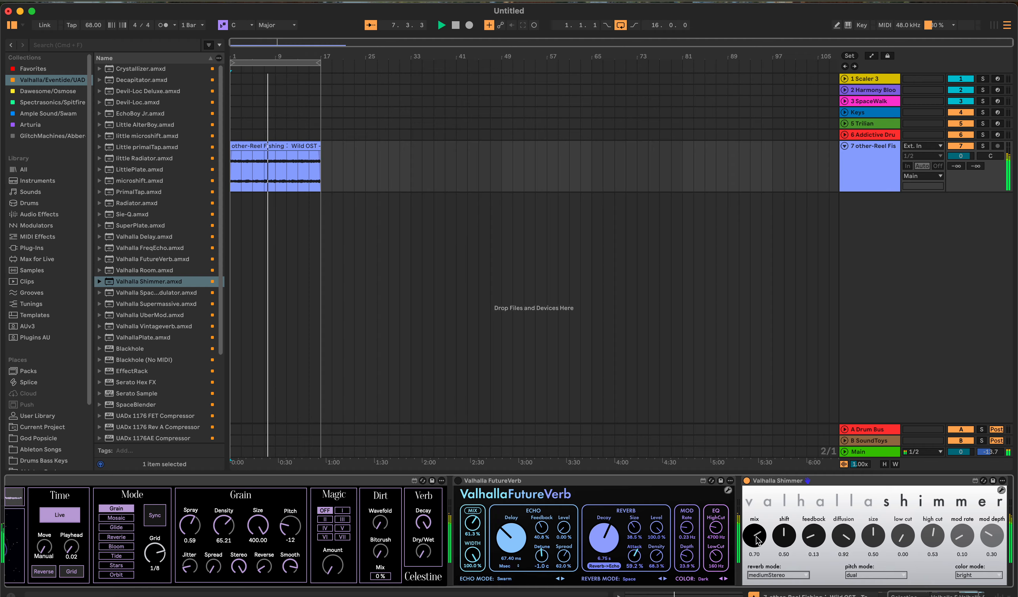
# - Lower Valhalla Shimmer's mix to 0.59 and stop playback
pyautogui.moveTo(756, 535); pyautogui.dragTo(758, 539)
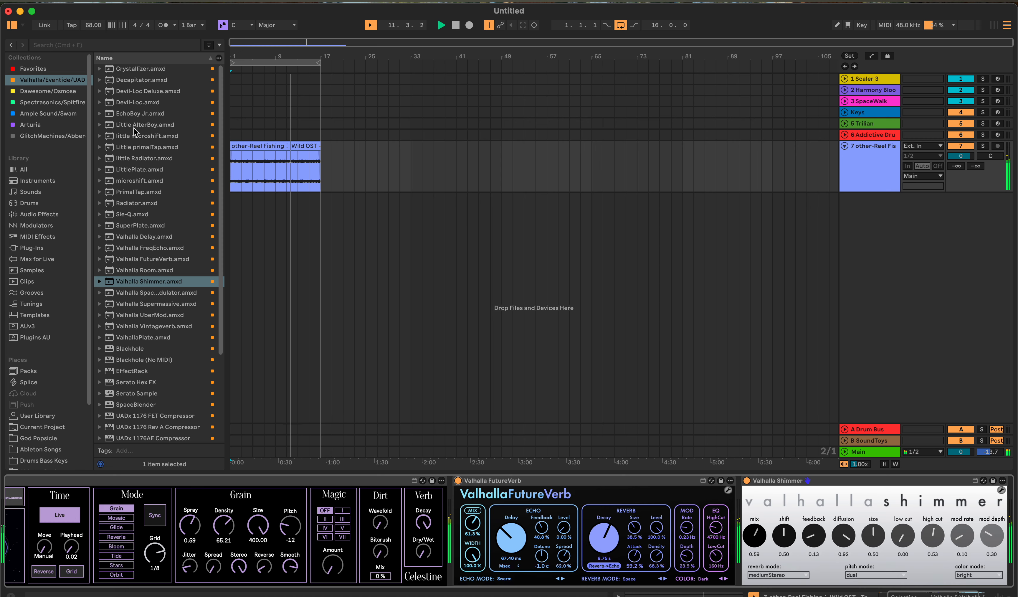
pyautogui.click(455, 25)
pyautogui.click(455, 25)
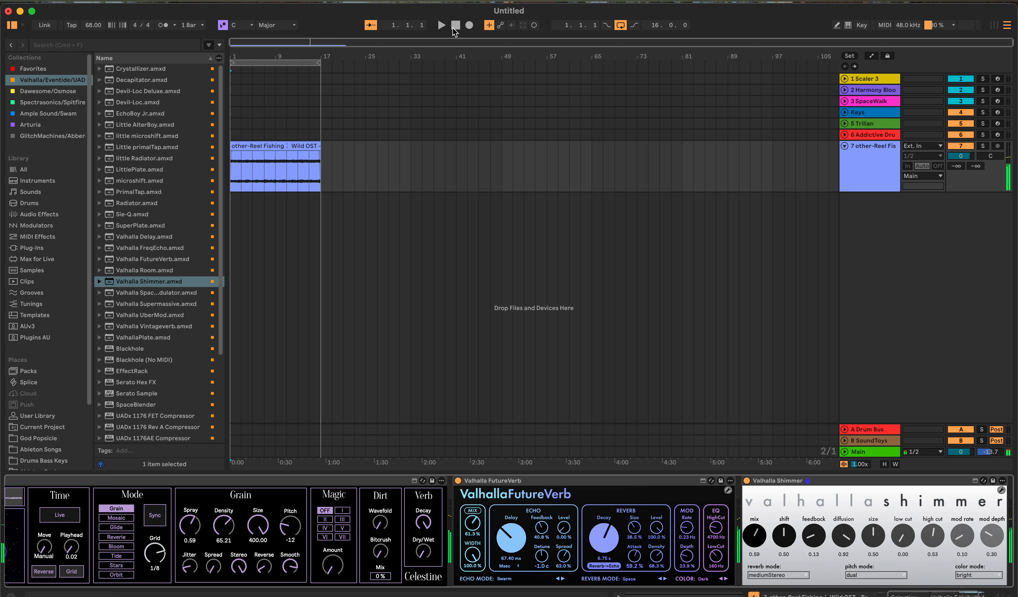
# - Switch off Valhalla Shimmer and FutureVerb, and play the clip with Celestine in Mosaic mode
pyautogui.click(746, 480)
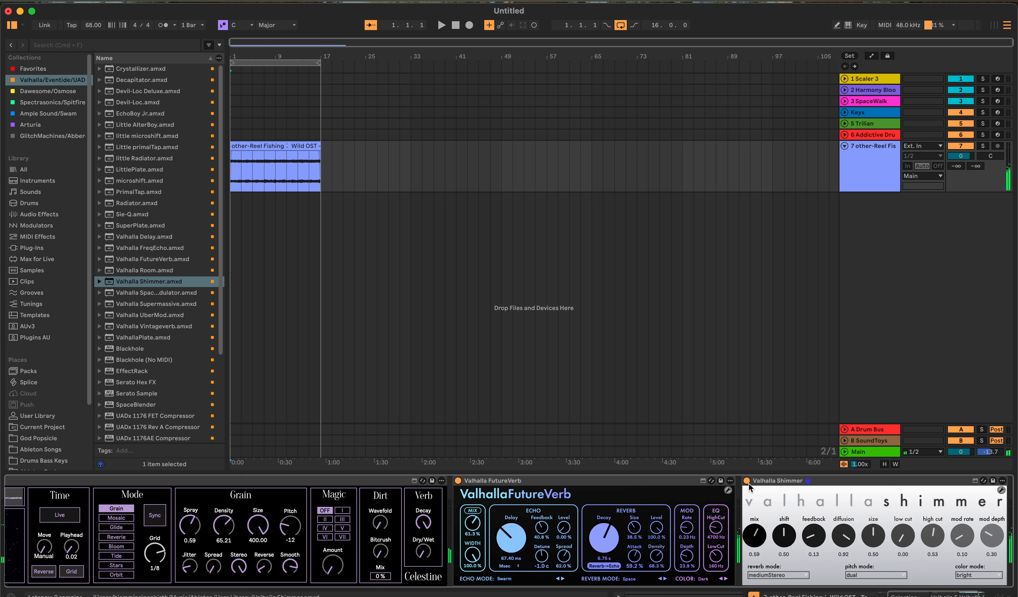
pyautogui.click(458, 480)
pyautogui.click(130, 518)
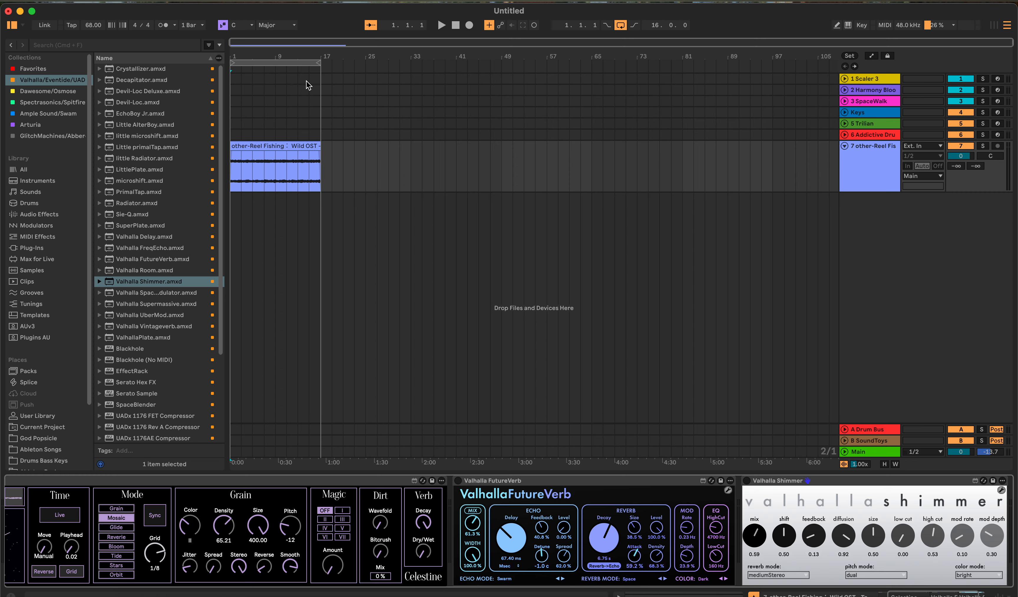
pyautogui.click(441, 25)
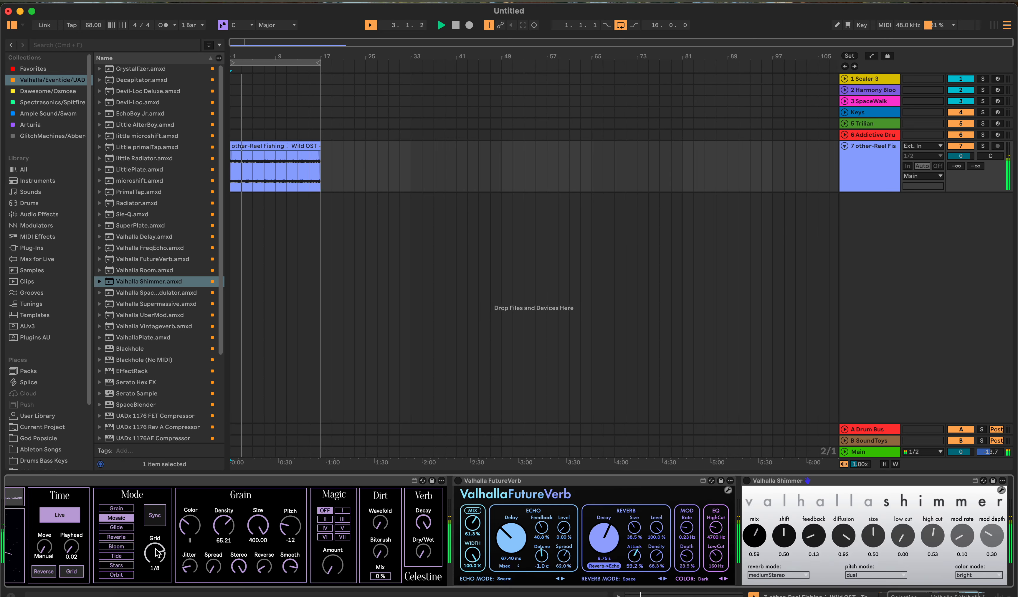
# - Set Celestine's Mosaic grains to Size 174.36, Density 1.00, Pitch -7 and Color II
pyautogui.moveTo(255, 529); pyautogui.dragTo(256, 565)
pyautogui.moveTo(289, 529); pyautogui.dragTo(217, 570)
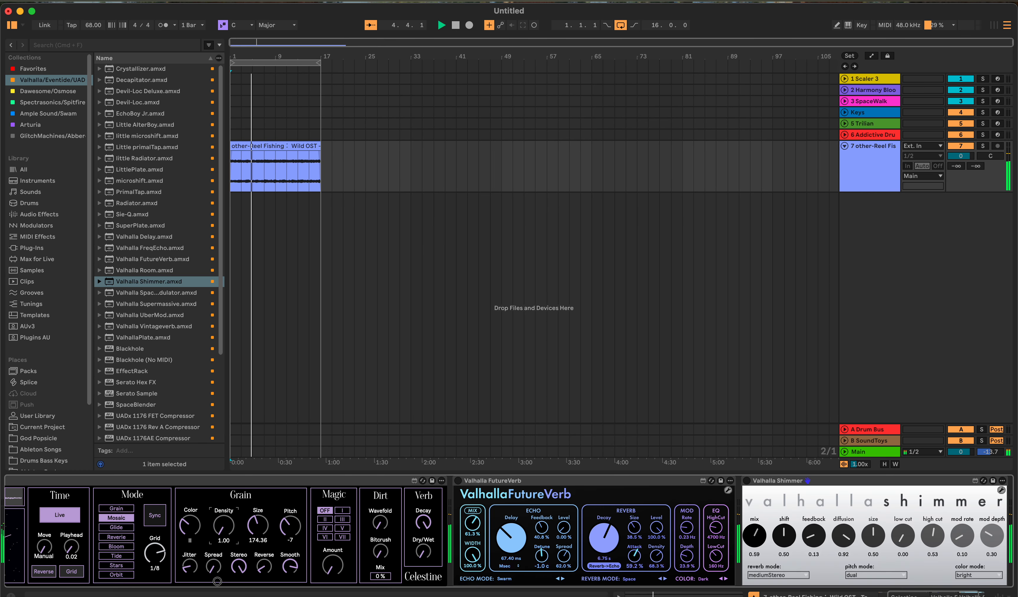
pyautogui.moveTo(189, 509); pyautogui.dragTo(183, 450)
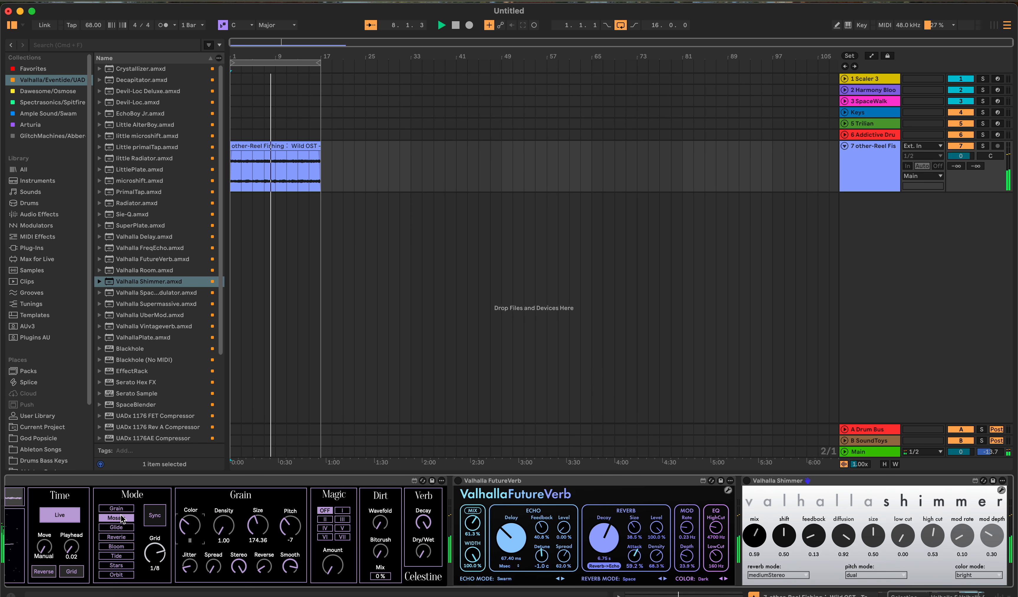
# - Raise the Mosaic grain Size to 296.58, Density to 25.17 and Color to III
pyautogui.hscroll(-5, 121, 510)
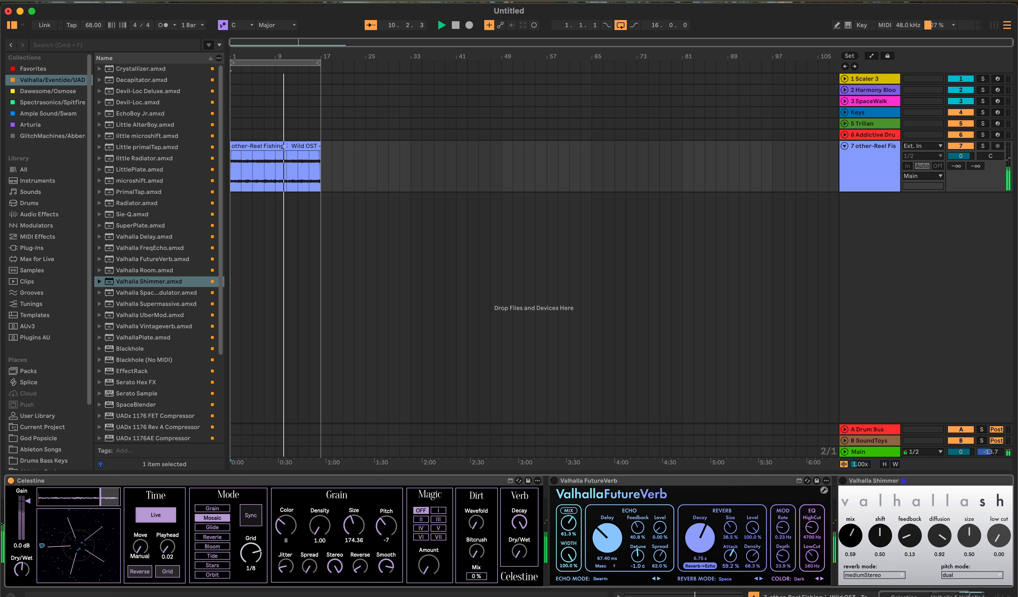
pyautogui.moveTo(315, 528); pyautogui.dragTo(315, 481)
pyautogui.moveTo(351, 530); pyautogui.dragTo(352, 498)
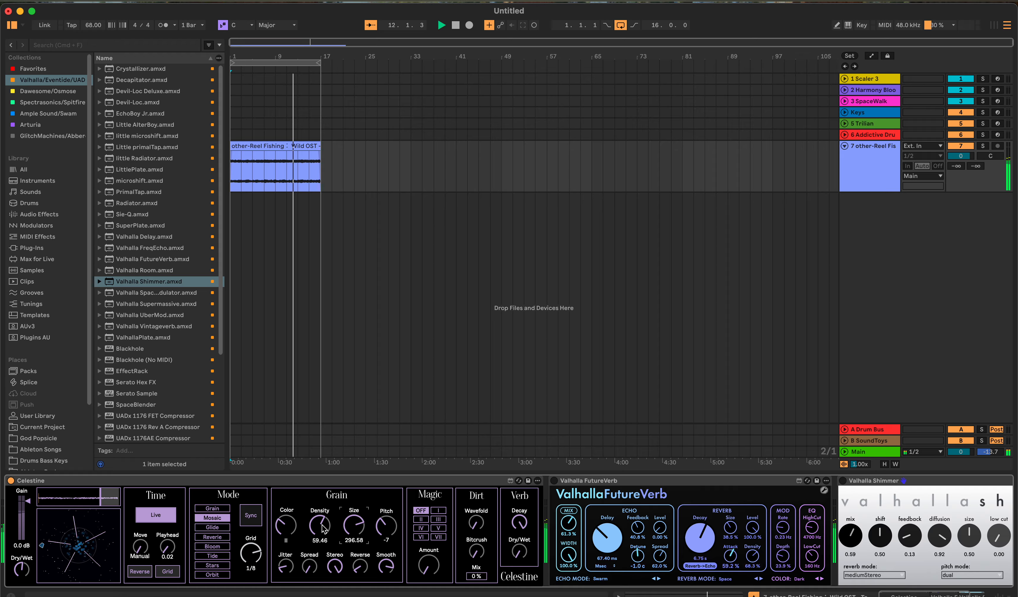
pyautogui.moveTo(319, 534); pyautogui.dragTo(288, 530)
pyautogui.click(287, 568)
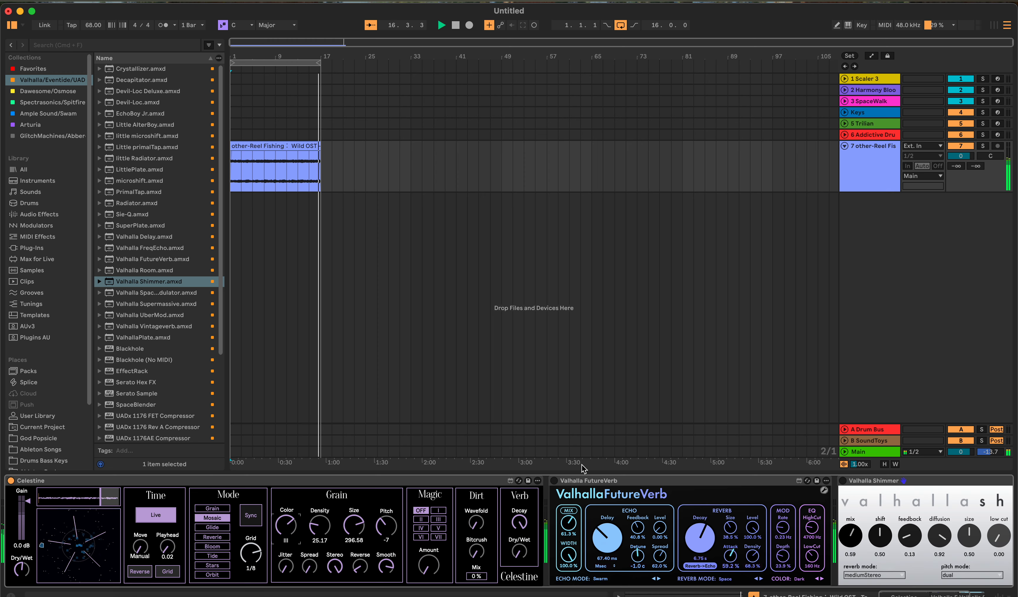
# - With FutureVerb switched on, set Celestine's Density to 29.06 and Size to 258.98, and shift its playback position earlier in the waveform
pyautogui.click(554, 480)
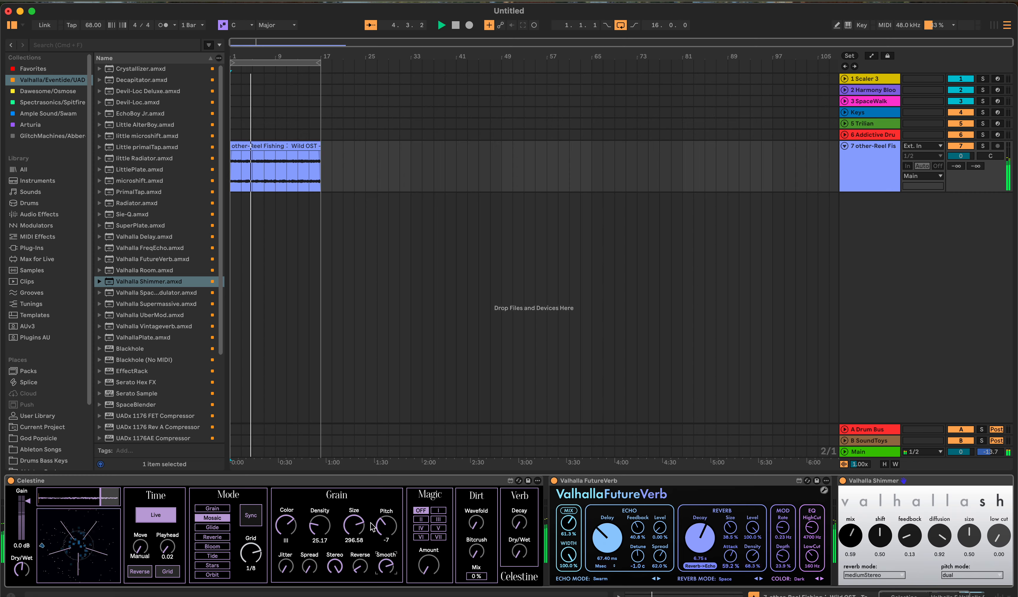
pyautogui.moveTo(353, 528)
pyautogui.mouseDown()
pyautogui.moveTo(327, 490)
pyautogui.moveTo(335, 535)
pyautogui.mouseUp()
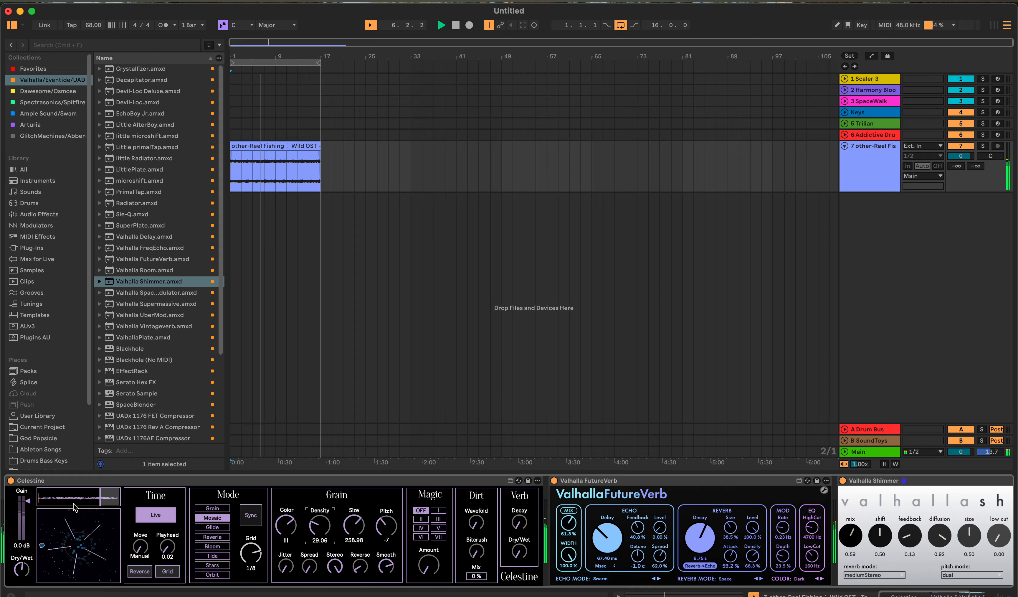
pyautogui.moveTo(100, 499); pyautogui.dragTo(59, 505)
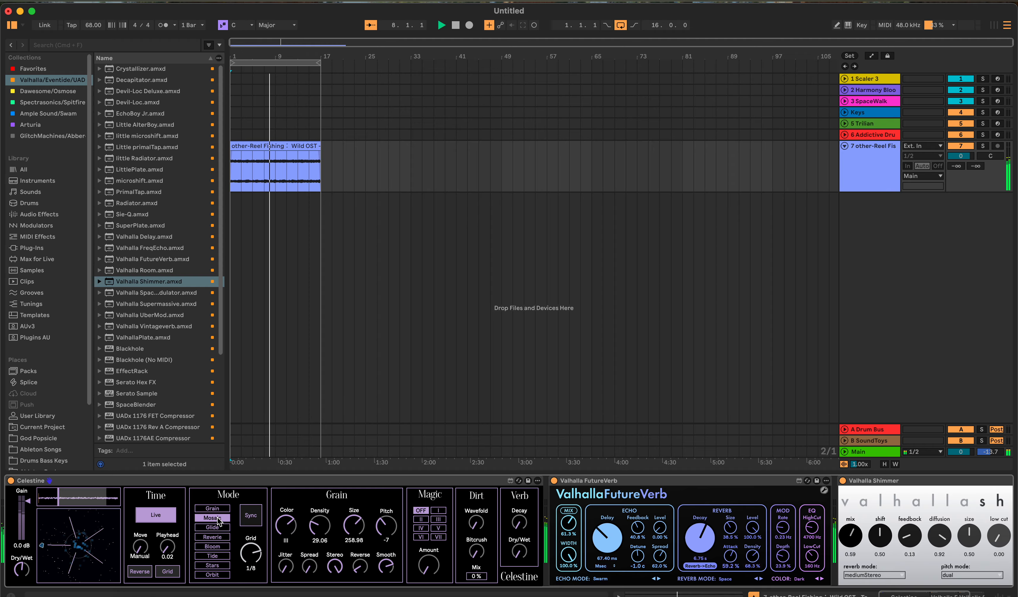
# - Switch Celestine to Glide mode with Glide 0.33 and Density 58.69, and leave both Valhalla reverbs switched off
pyautogui.click(212, 527)
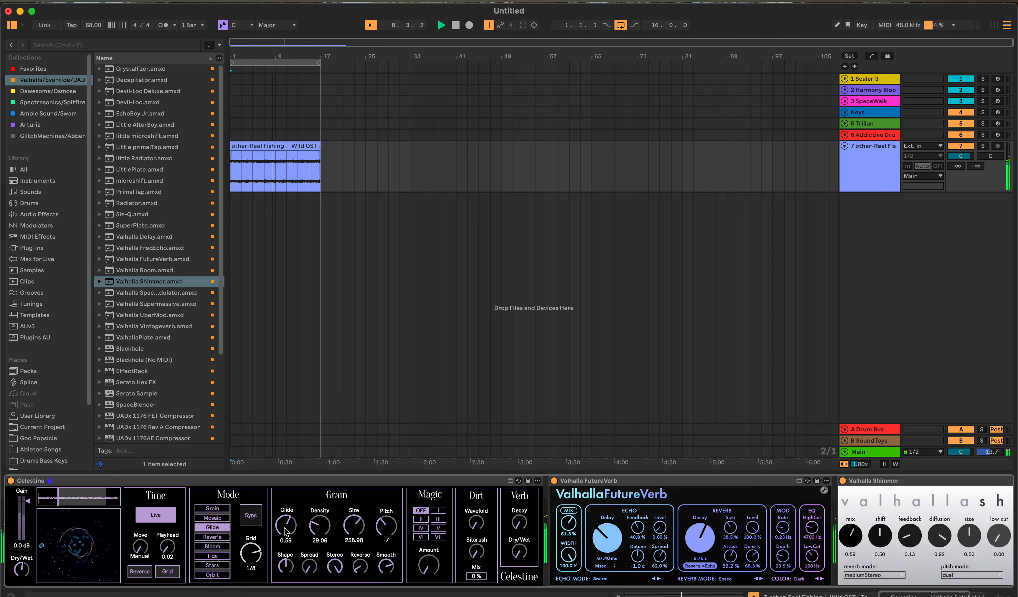
pyautogui.moveTo(286, 524); pyautogui.dragTo(322, 500)
pyautogui.click(843, 481)
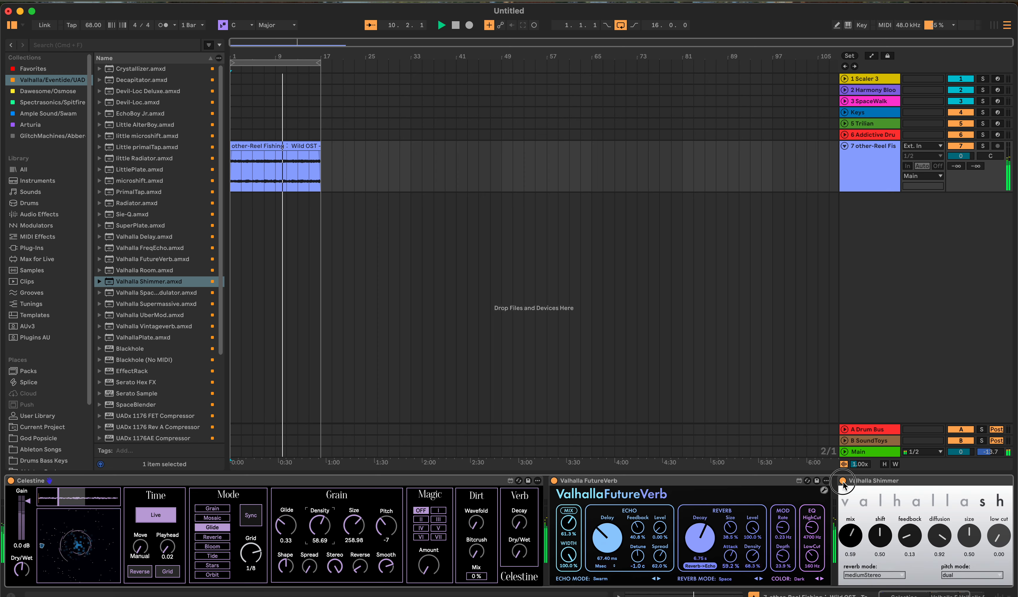
pyautogui.click(554, 480)
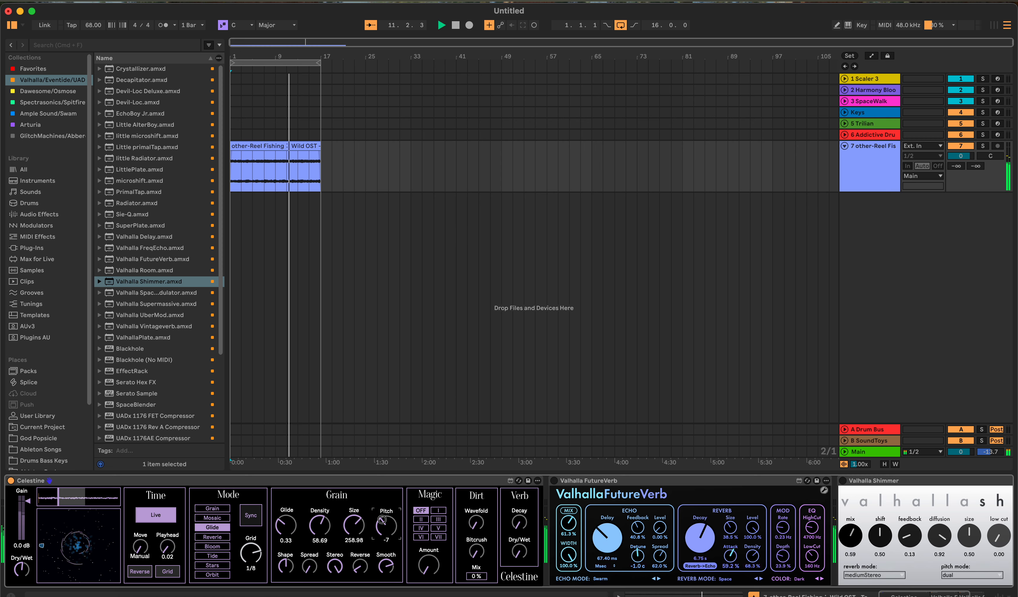
# - Lower Celestine's grain Size to 136.76 in Glide mode
pyautogui.doubleClick(381, 519)
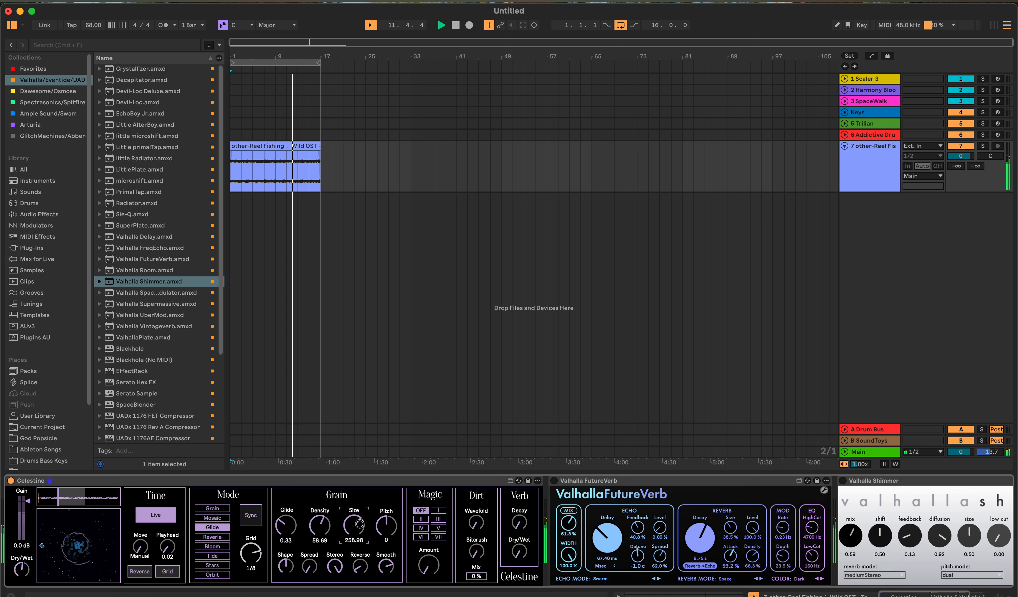
pyautogui.moveTo(359, 524); pyautogui.dragTo(356, 547)
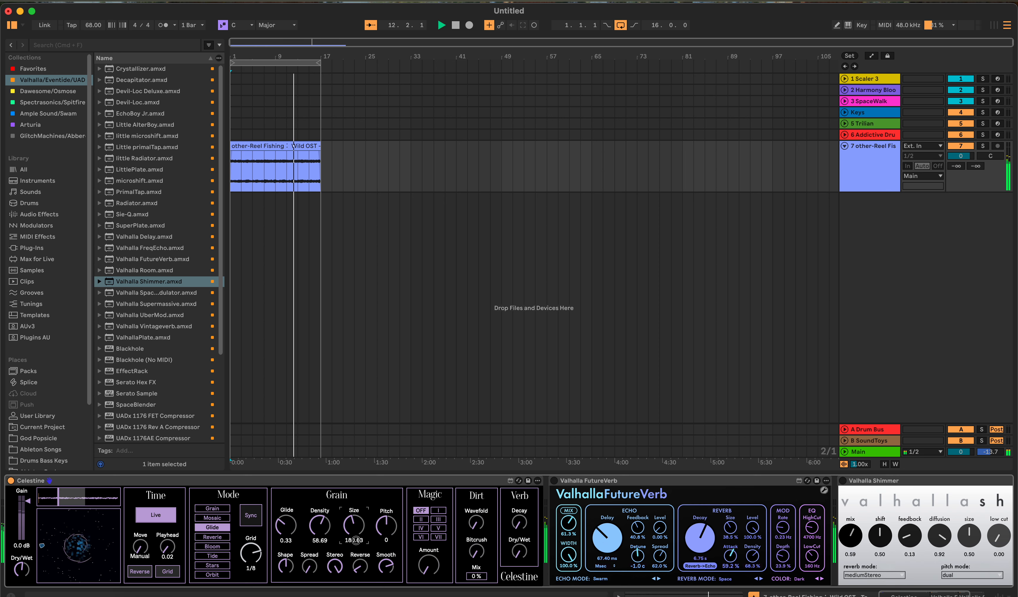
pyautogui.click(364, 566)
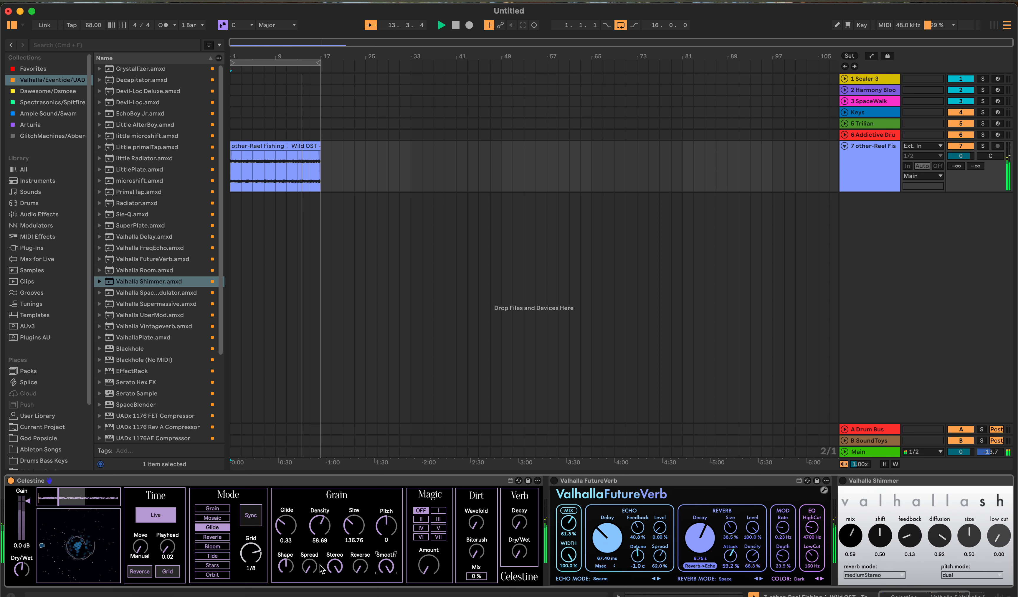
pyautogui.click(309, 551)
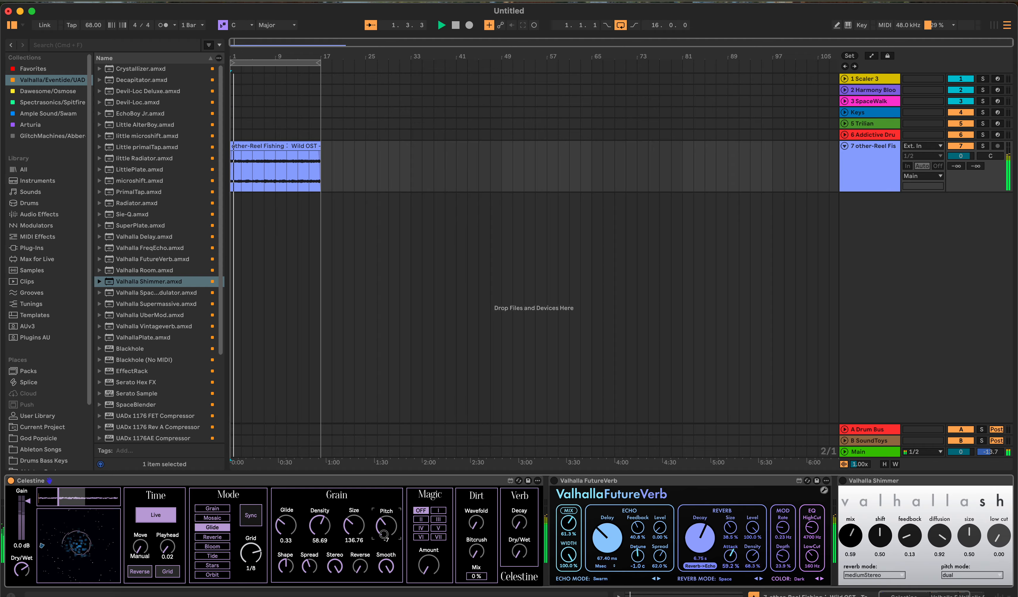
# - Raise Celestine's grain Size to 277.78, Density to 100.00 and Glide to 0.70
pyautogui.click(354, 526)
pyautogui.moveTo(354, 507); pyautogui.dragTo(354, 494)
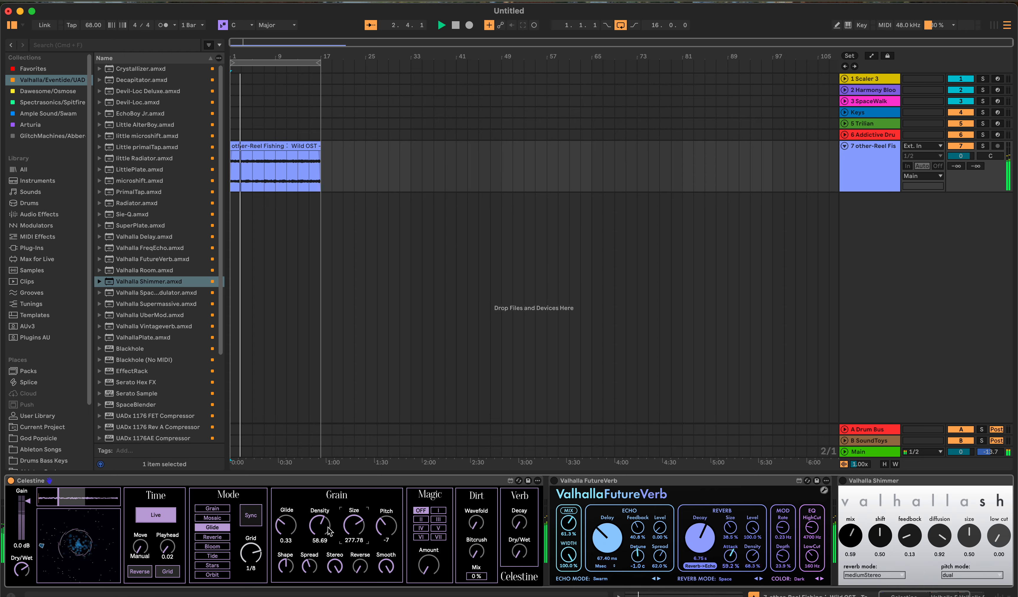
pyautogui.moveTo(313, 527); pyautogui.dragTo(320, 491)
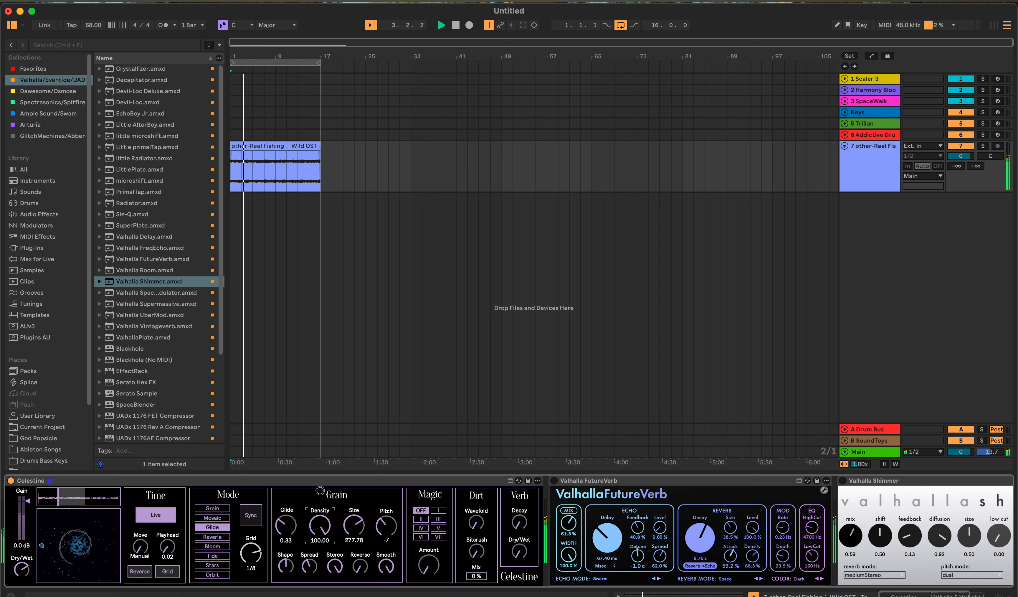
pyautogui.moveTo(285, 528); pyautogui.dragTo(288, 500)
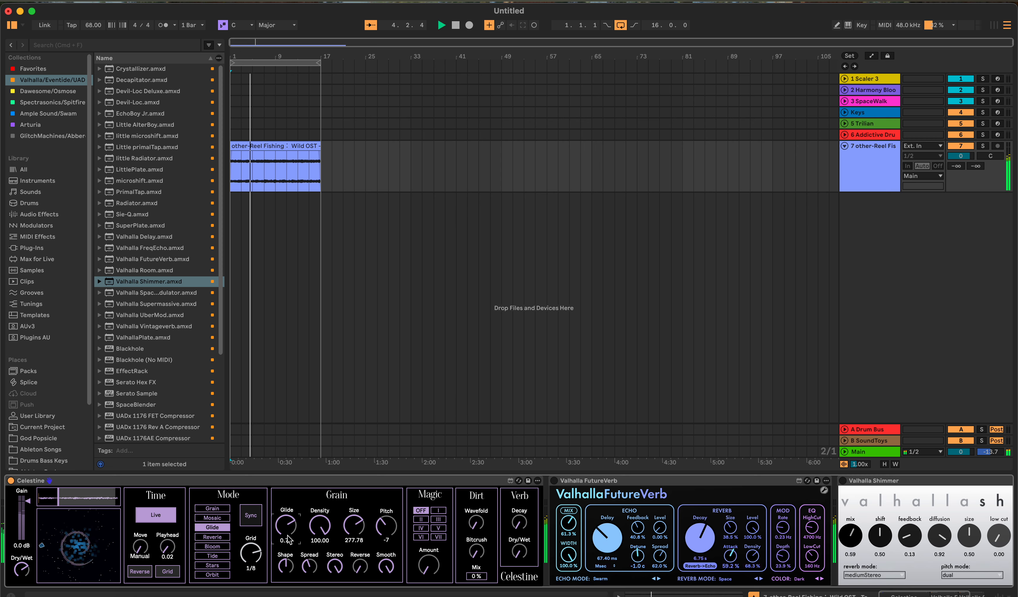
pyautogui.click(334, 567)
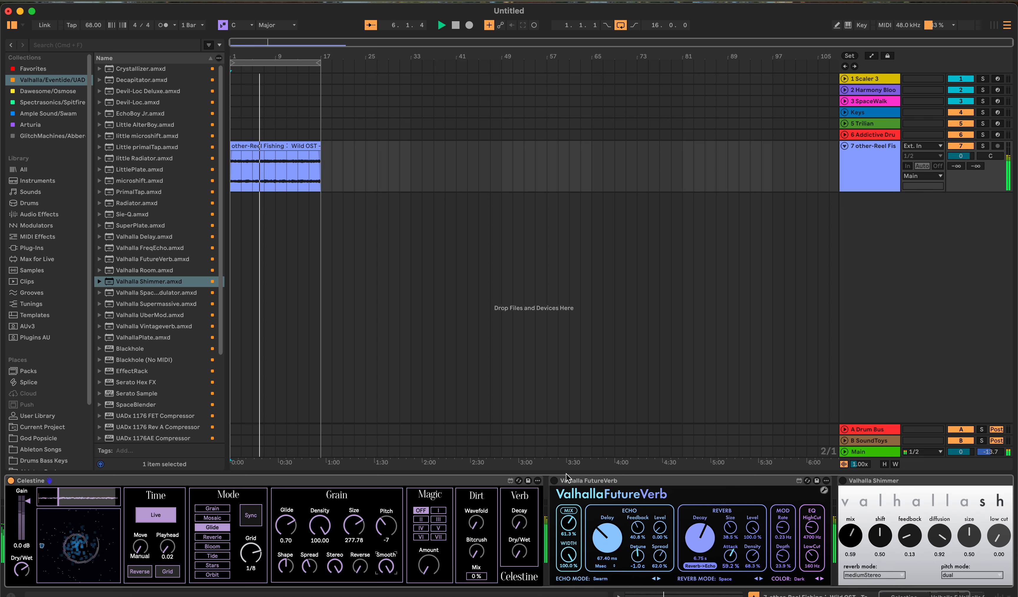
# - Audition the Glide sound with FutureVerb alone, Shimmer alone and both reverbs together, and switch both off again
pyautogui.click(553, 480)
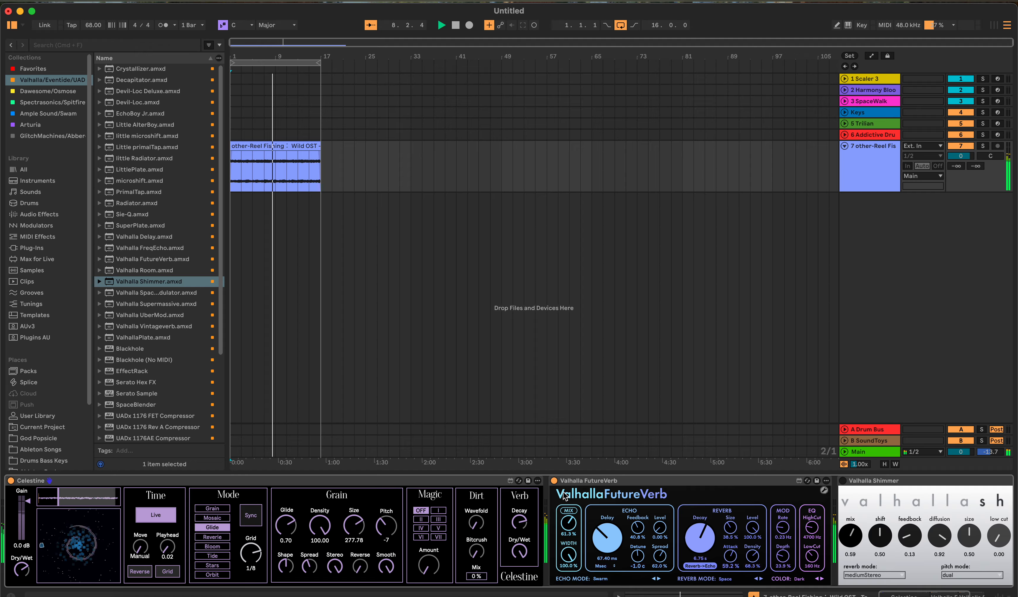
pyautogui.click(554, 480)
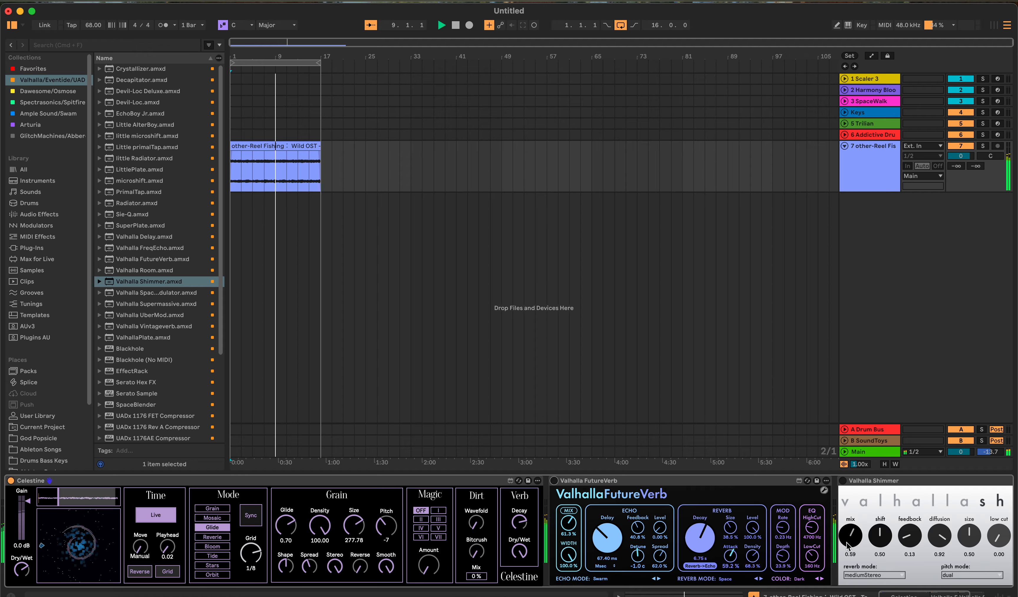
pyautogui.click(844, 480)
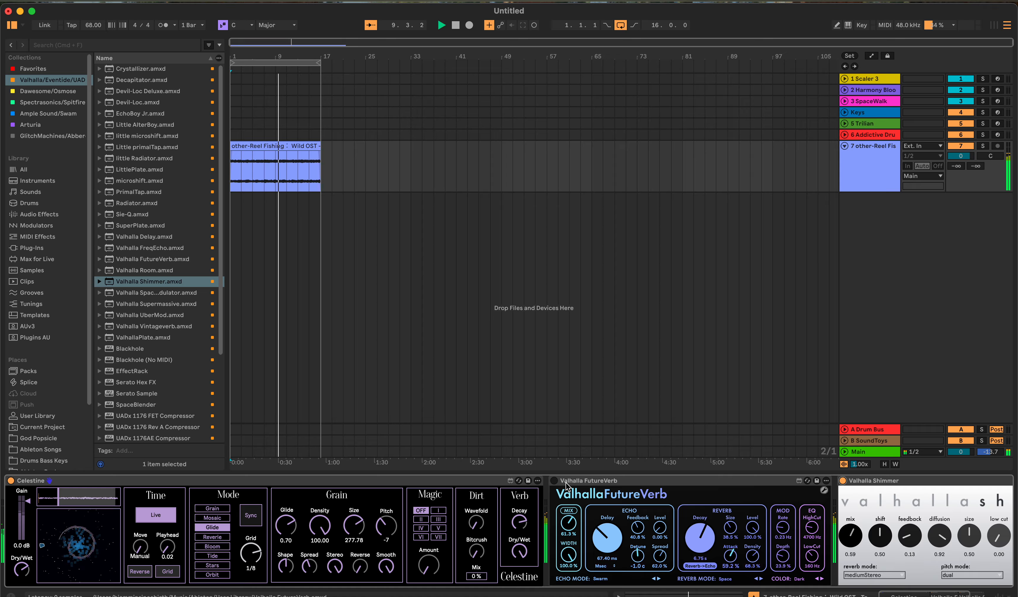
pyautogui.click(557, 481)
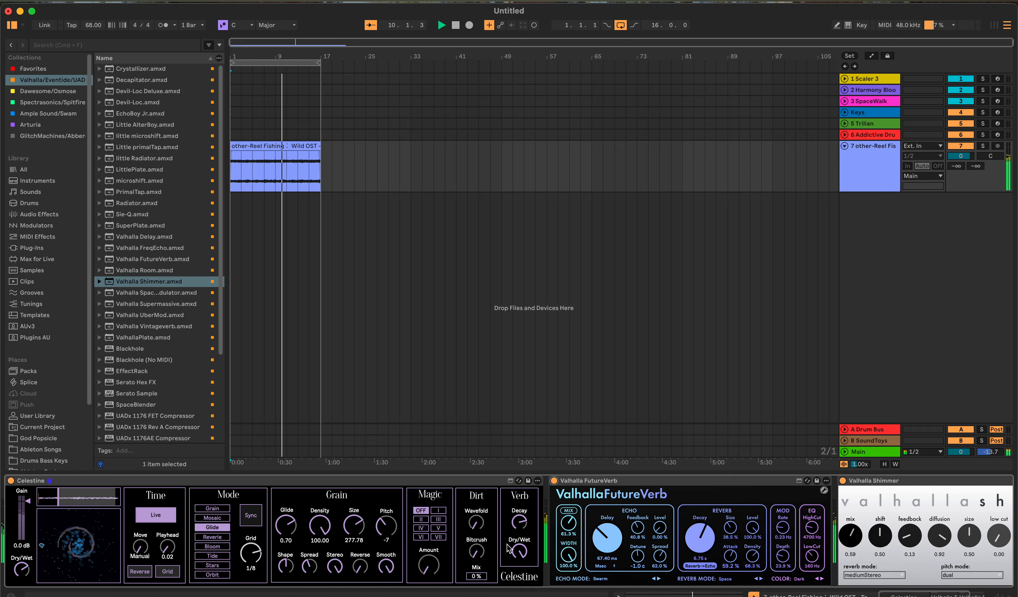
pyautogui.click(843, 480)
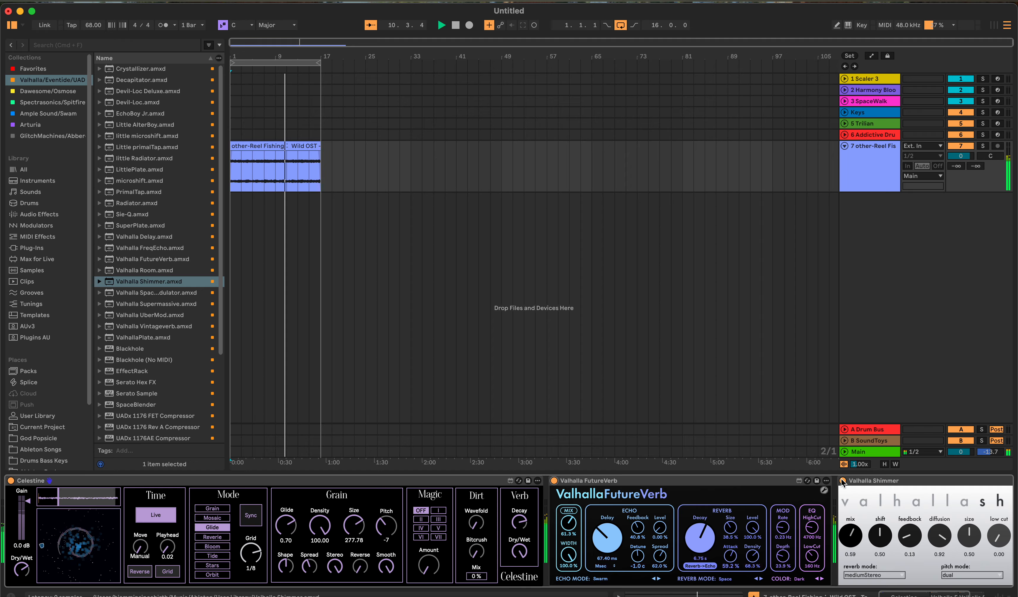
pyautogui.click(554, 480)
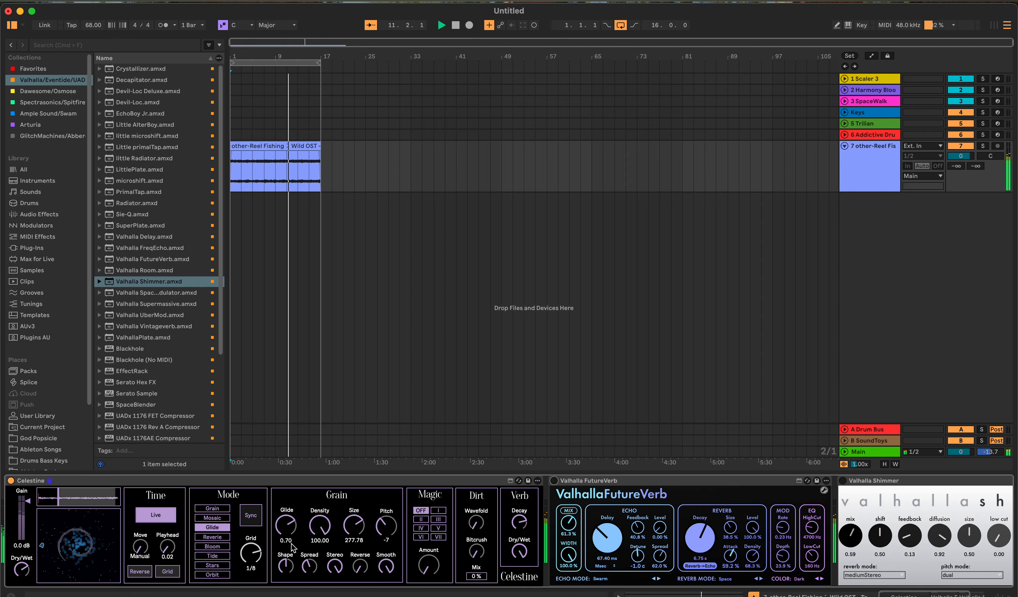
# - Switch Celestine to Reverie mode, restart the clip and set Density to 20.00 and Spray to 0.20
pyautogui.click(212, 536)
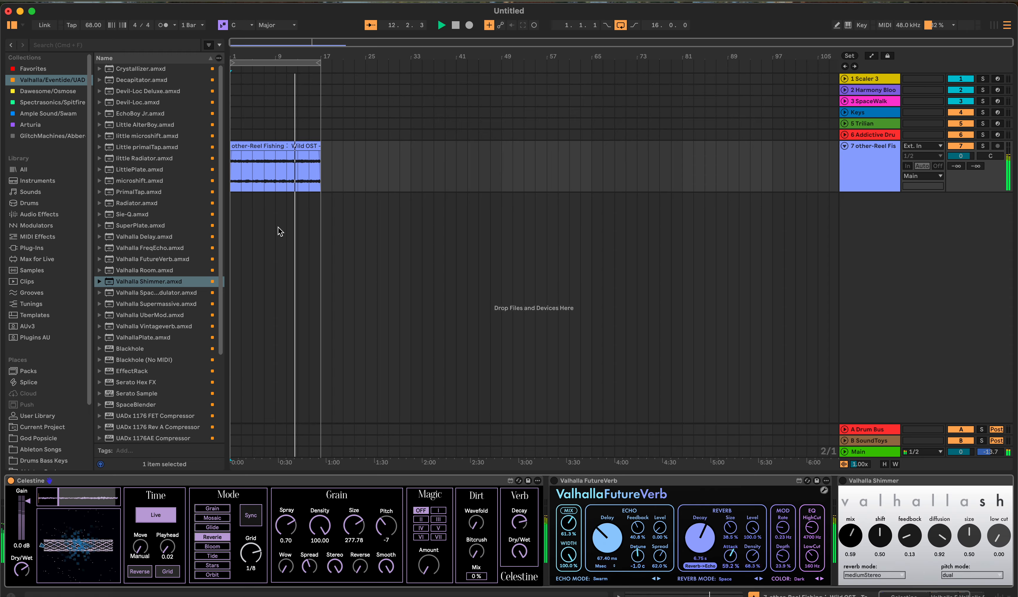
pyautogui.click(455, 25)
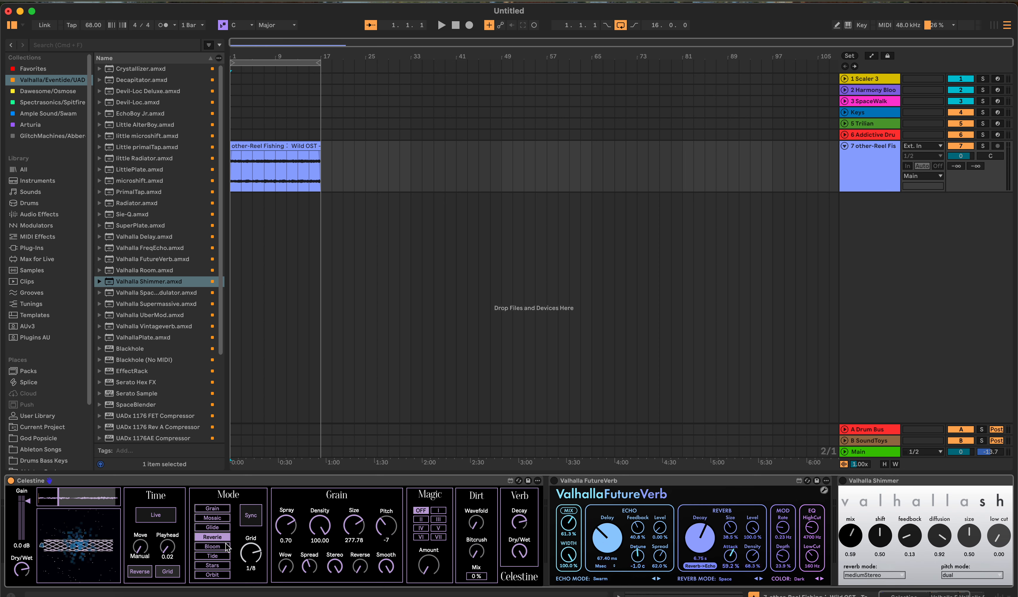
pyautogui.click(245, 551)
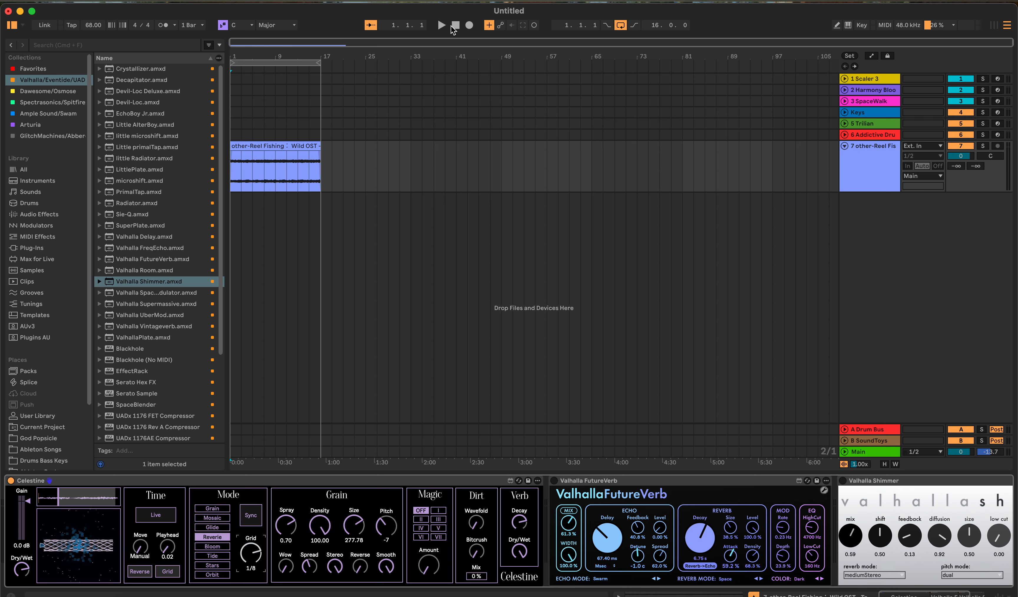
pyautogui.click(441, 25)
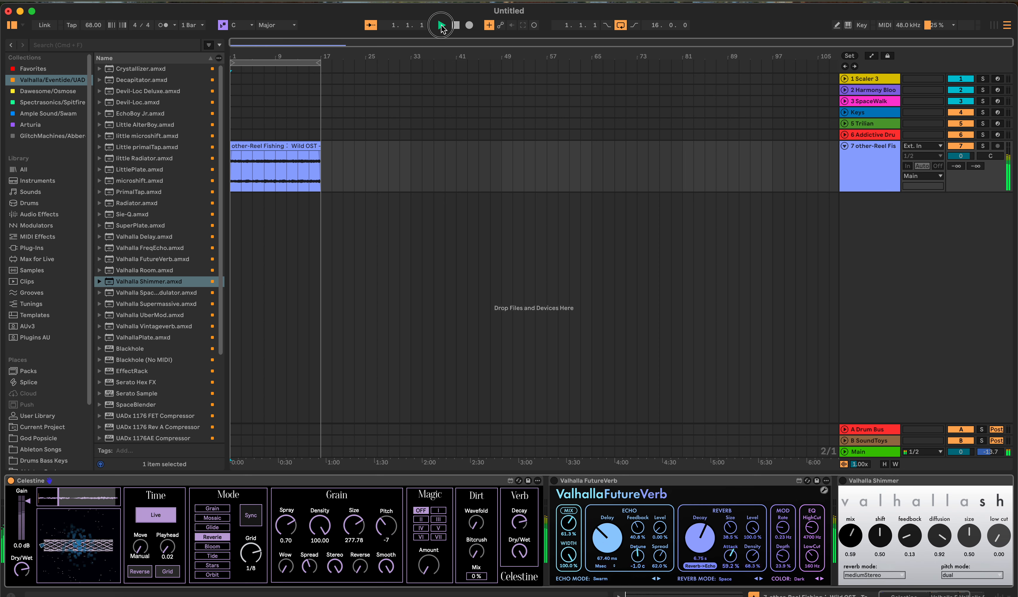
pyautogui.doubleClick(322, 525)
pyautogui.moveTo(281, 525); pyautogui.dragTo(283, 559)
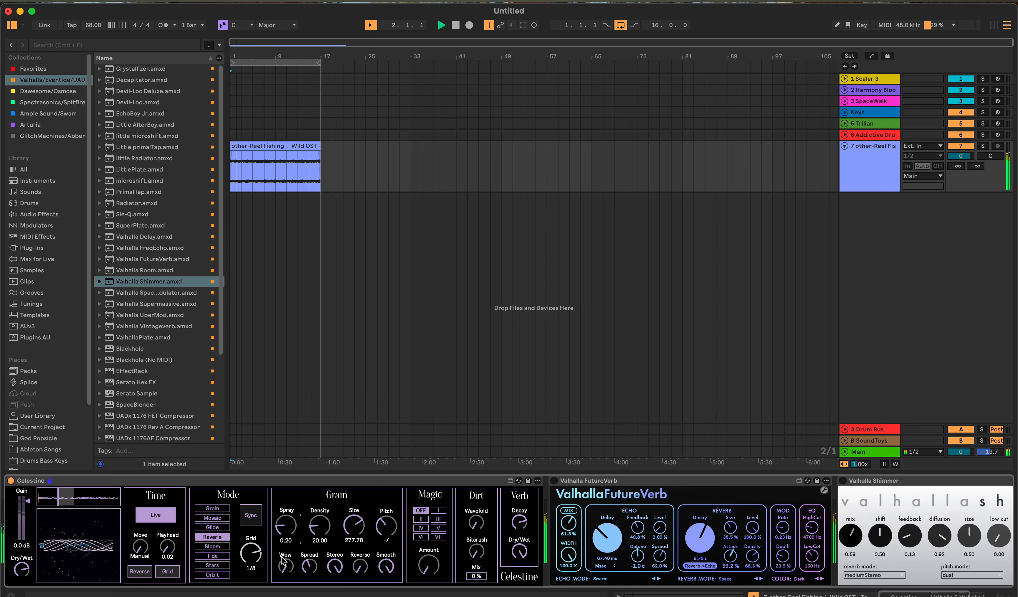
# - Reset Celestine's grain Pitch to 0 and reduce the grain Size to 55.91
pyautogui.click(335, 566)
pyautogui.click(388, 568)
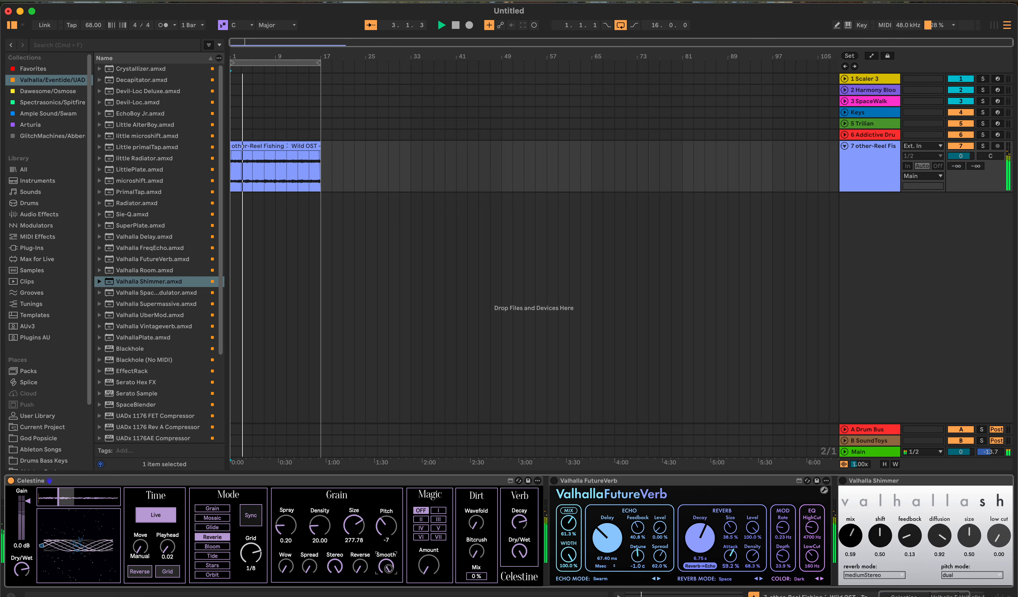
pyautogui.doubleClick(389, 524)
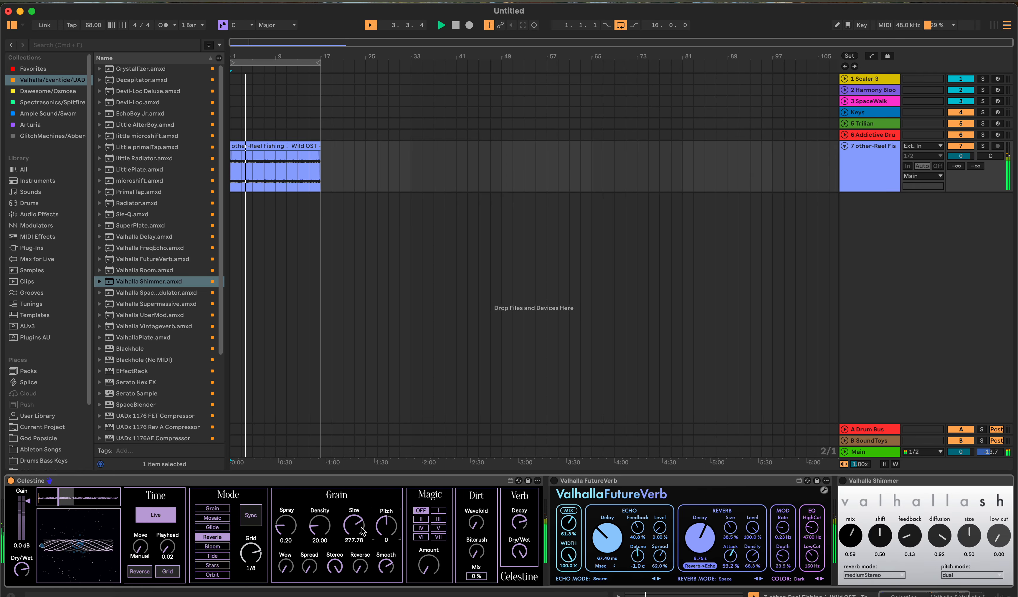
pyautogui.doubleClick(358, 528)
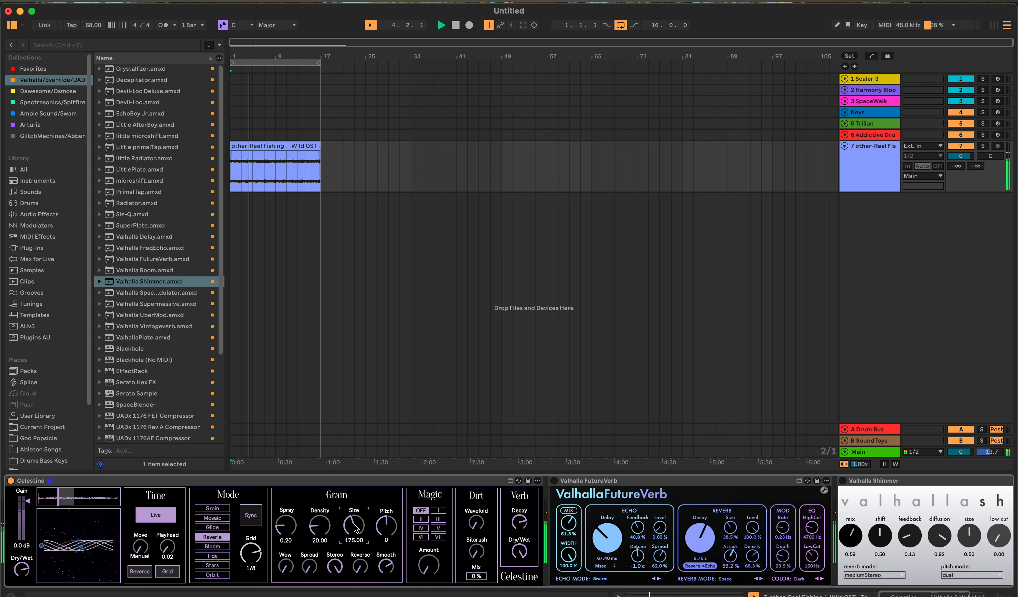
pyautogui.moveTo(351, 528); pyautogui.dragTo(353, 543)
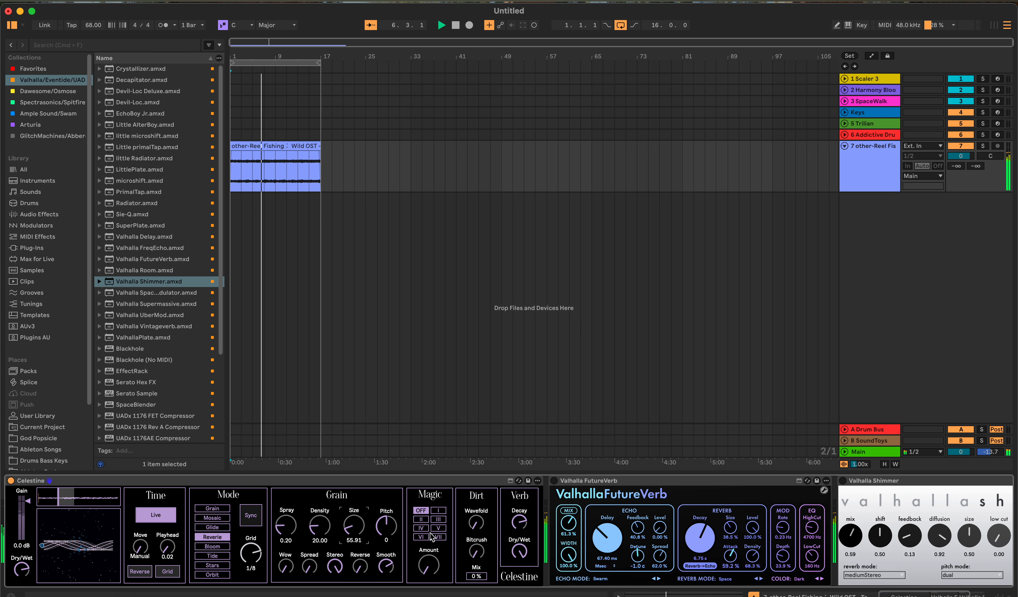
# - Briefly audition FutureVerb and Shimmer, switch them off again and remove Valhalla Shimmer from the device chain
pyautogui.click(554, 480)
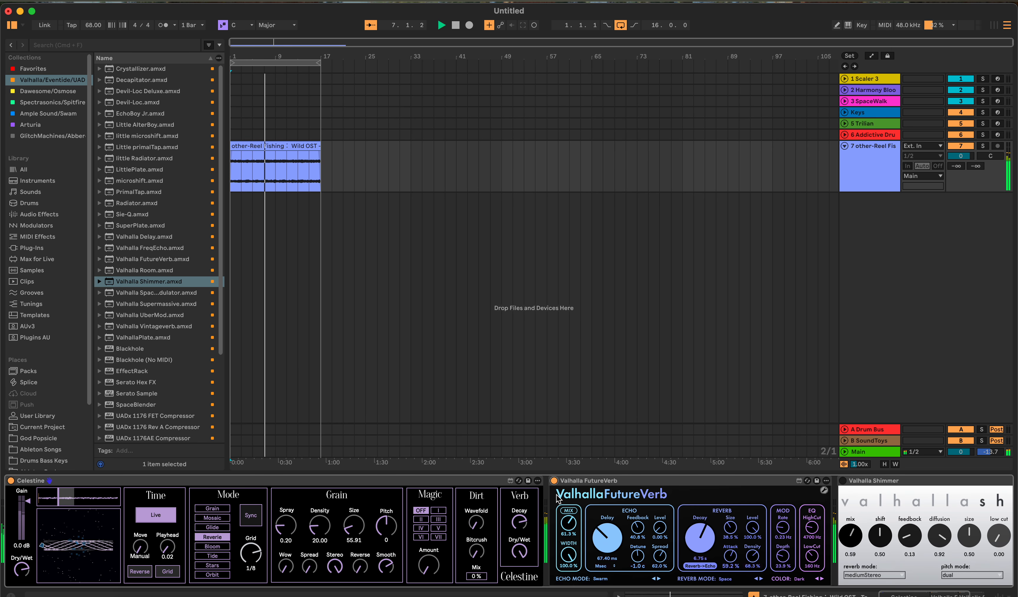
pyautogui.click(843, 481)
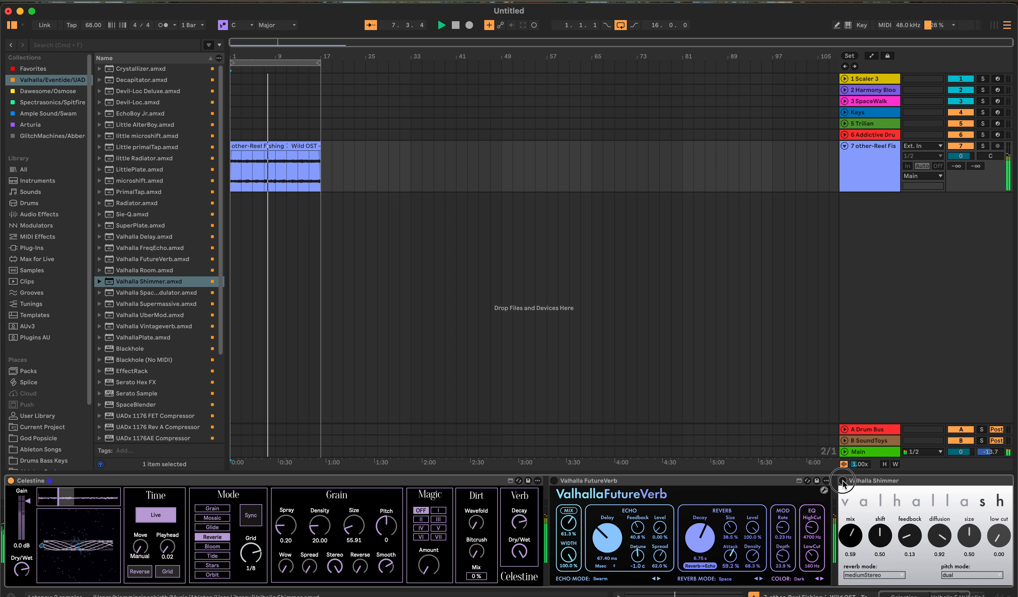
pyautogui.click(843, 480)
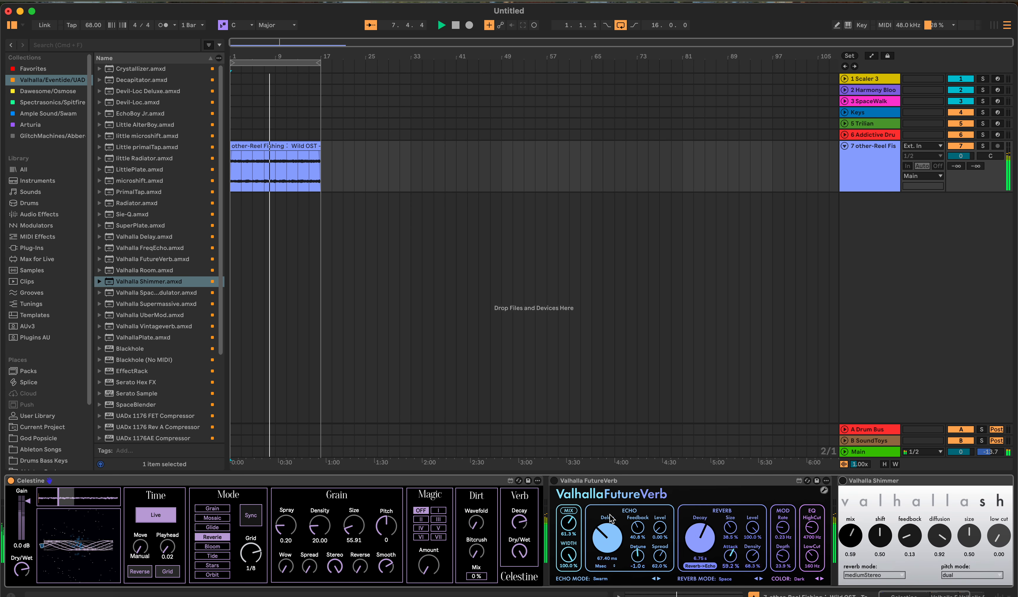
pyautogui.click(925, 484)
pyautogui.press('Delete')
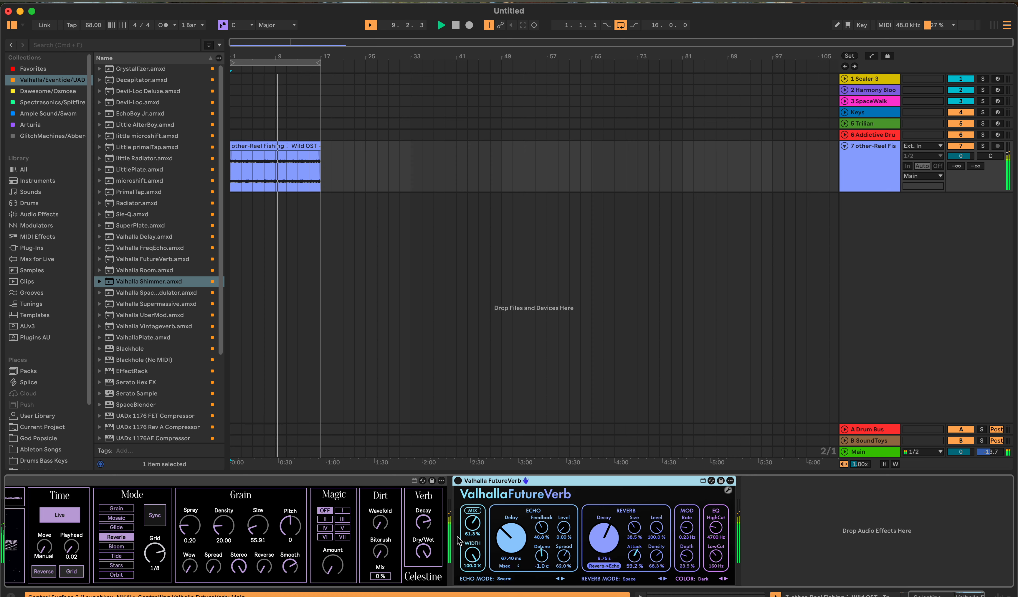
# - Adjust Celestine's overall Dry/Wet mix and lower its Gain to -15 dB
pyautogui.hscroll(-3, 458, 540)
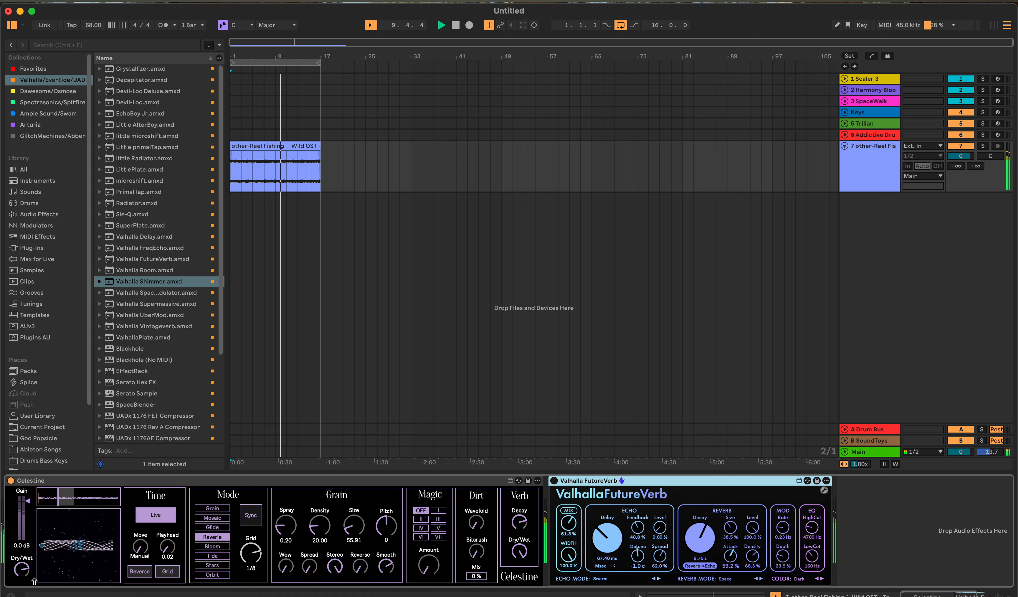
pyautogui.moveTo(19, 569)
pyautogui.mouseDown()
pyautogui.moveTo(17, 594)
pyautogui.moveTo(18, 580)
pyautogui.mouseUp()
pyautogui.moveTo(31, 506)
pyautogui.mouseDown()
pyautogui.moveTo(25, 547)
pyautogui.moveTo(32, 501)
pyautogui.moveTo(41, 491)
pyautogui.moveTo(43, 500)
pyautogui.mouseUp()
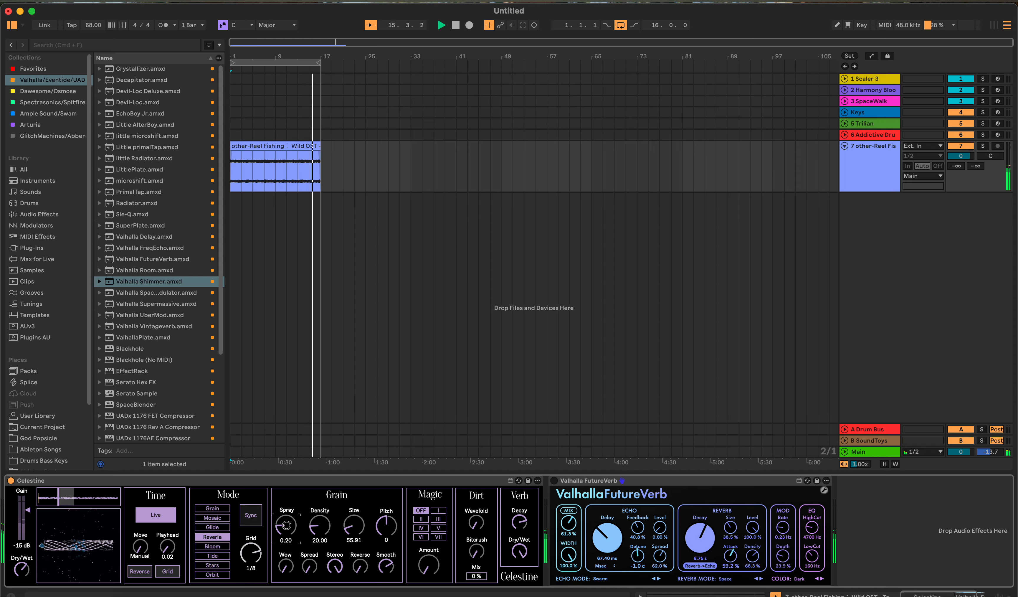
# - Set Celestine's Spray to 0.27, Density to 62.09 and Pitch to -7
pyautogui.moveTo(286, 525)
pyautogui.mouseDown()
pyautogui.moveTo(286, 501)
pyautogui.moveTo(288, 540)
pyautogui.mouseUp()
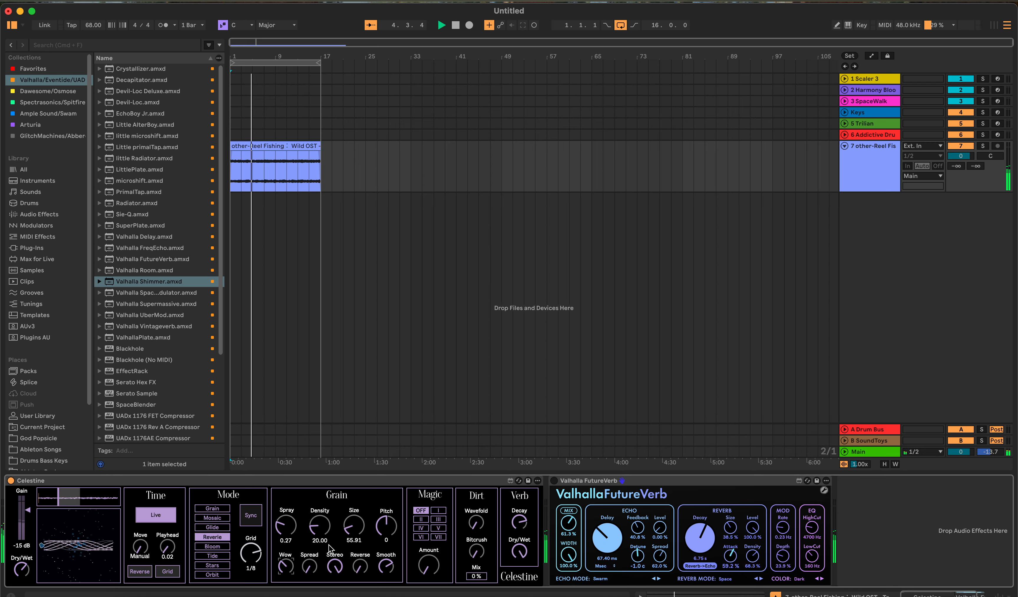
pyautogui.click(315, 519)
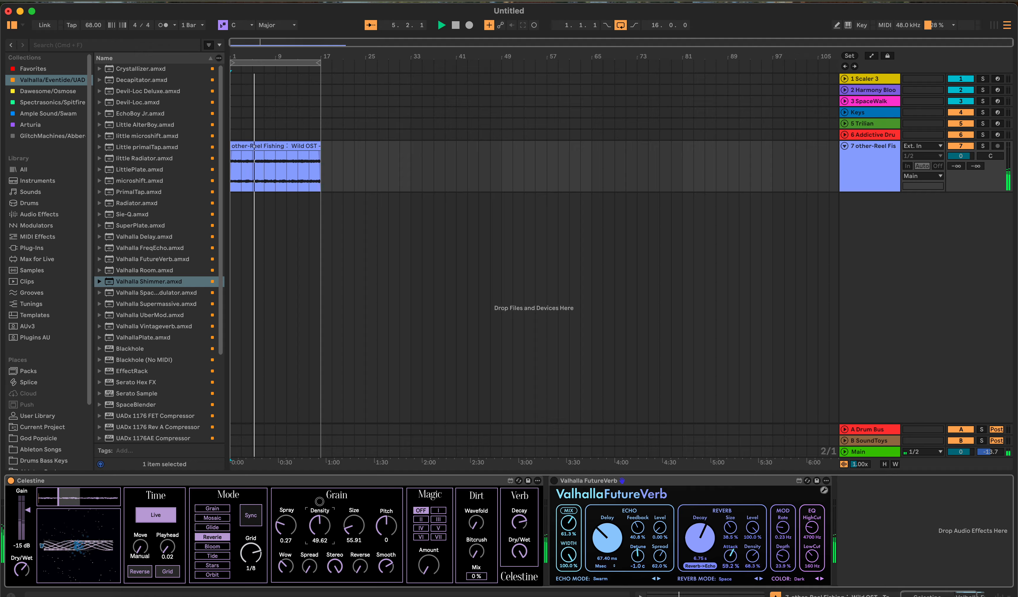
pyautogui.moveTo(320, 501); pyautogui.dragTo(323, 491)
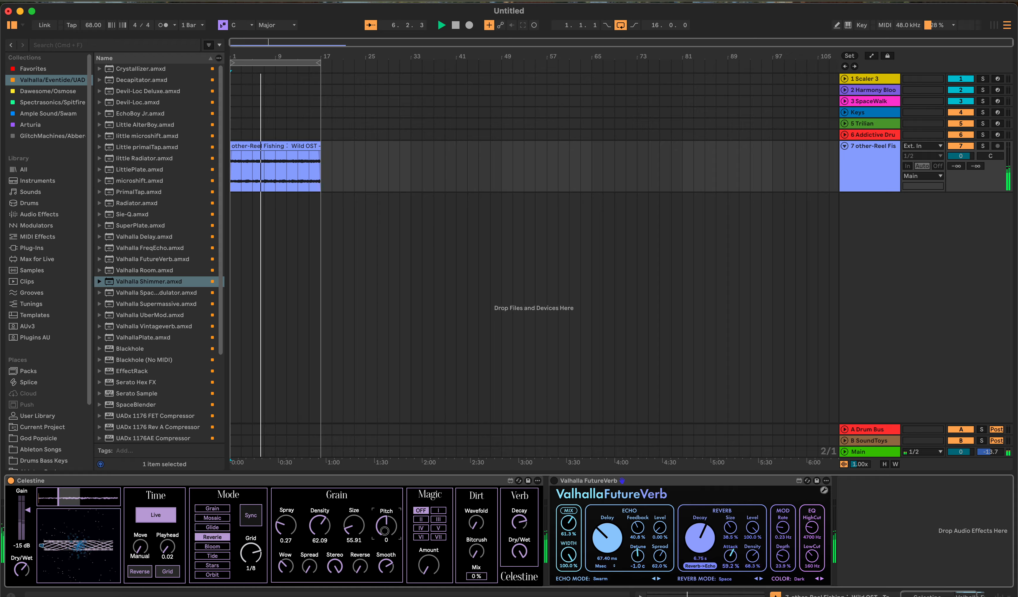
pyautogui.moveTo(390, 527); pyautogui.dragTo(389, 528)
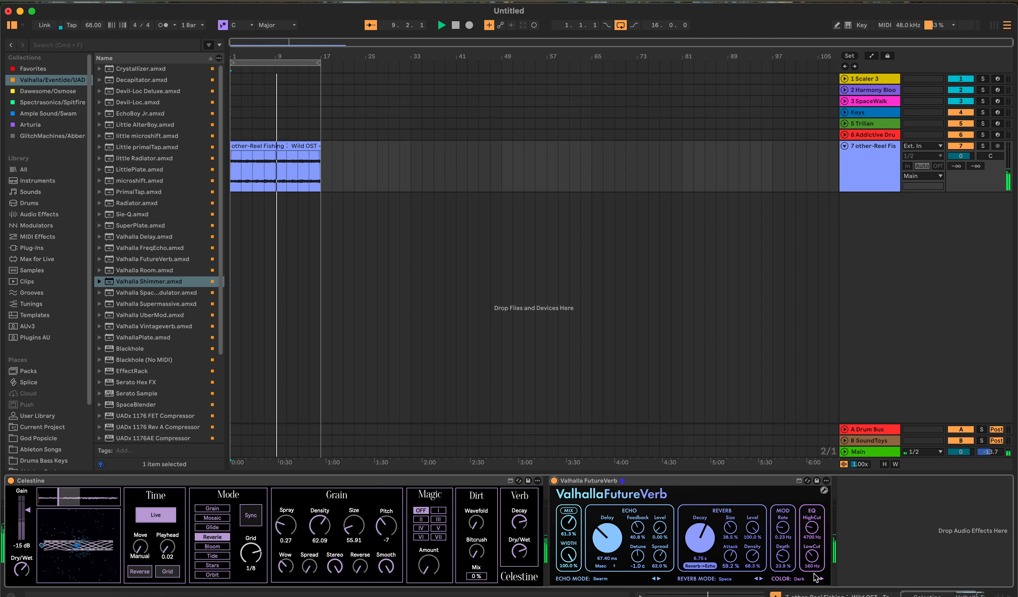
# - Load FutureVerb's Vocal Pad preset from the 02-Frozen group of 08-Ambient and set Mix to 49.1 %
pyautogui.click(824, 490)
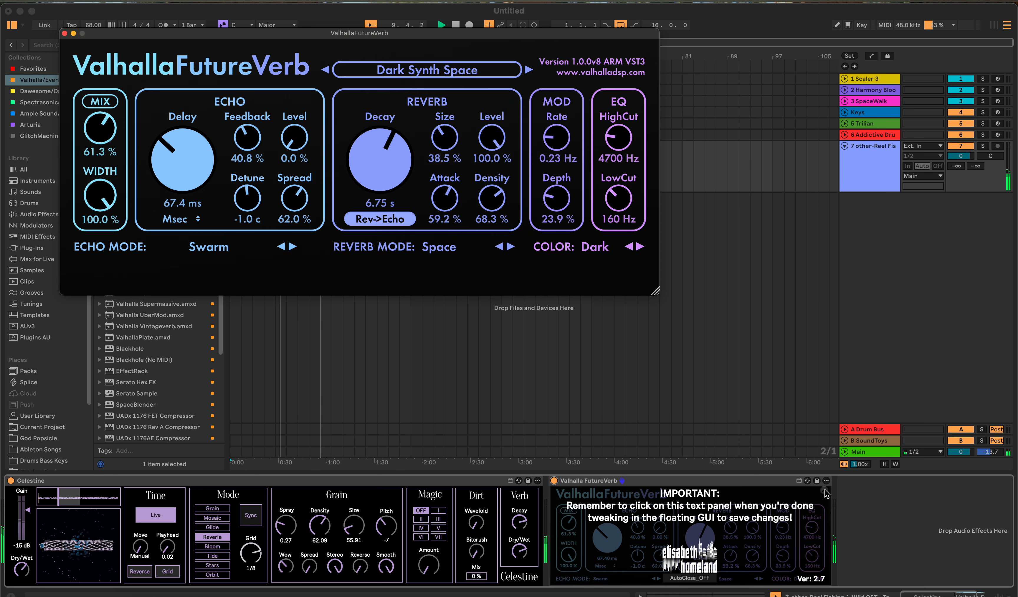
pyautogui.click(470, 76)
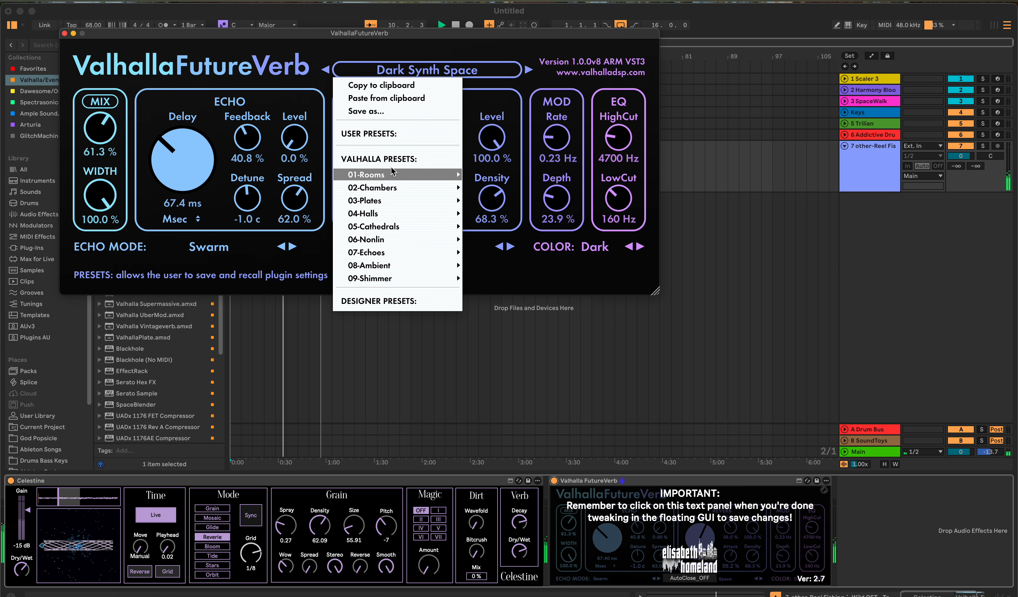
pyautogui.moveTo(401, 267)
pyautogui.moveTo(498, 278)
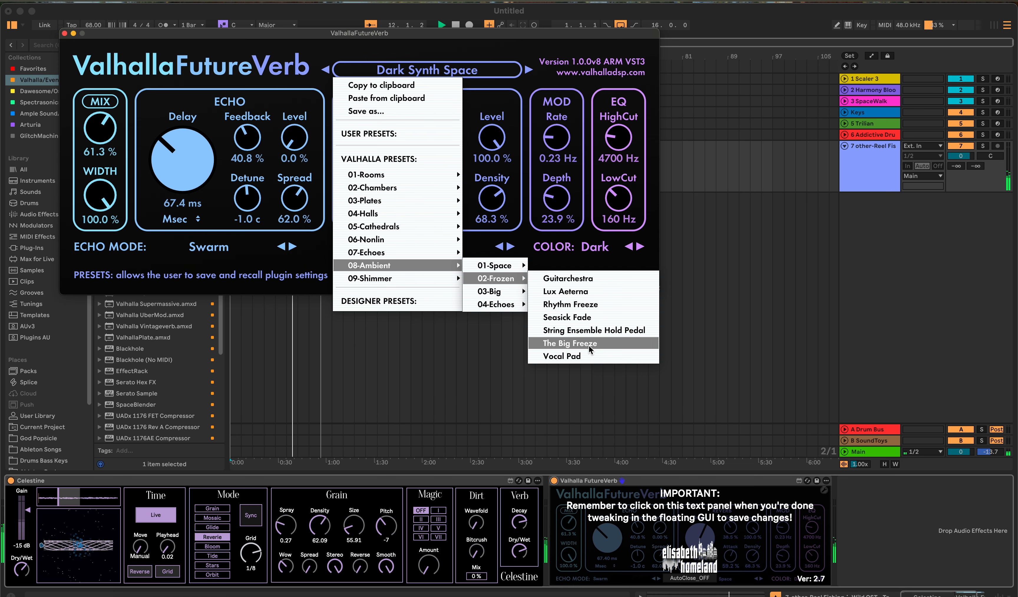
pyautogui.click(580, 356)
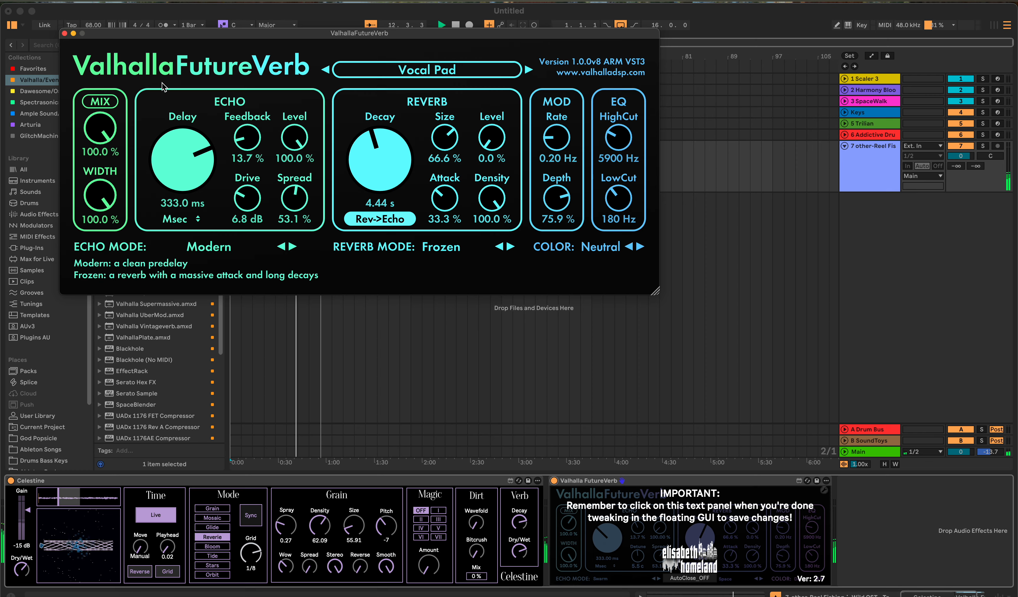
pyautogui.moveTo(104, 123); pyautogui.dragTo(102, 213)
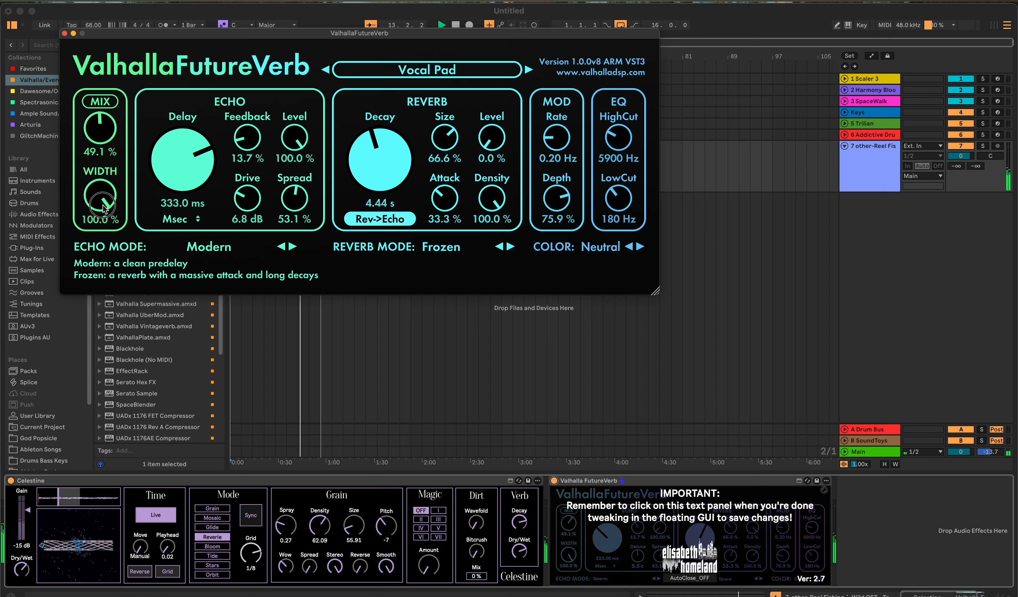
pyautogui.click(64, 34)
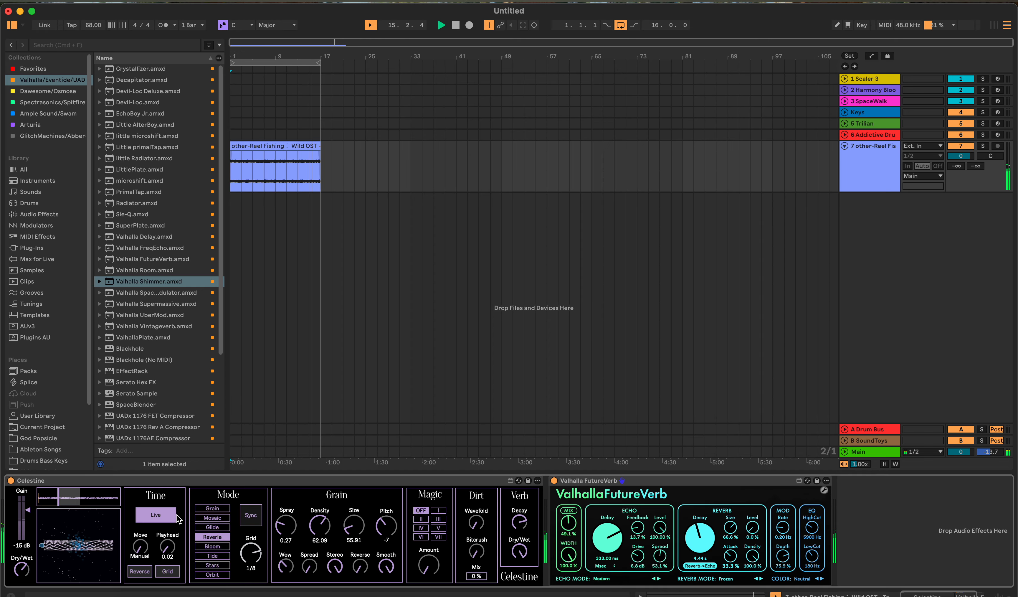
# - Move Celestine's playback position to the start of the waveform, set Grid to 1/4 and adjust the grain Spread
pyautogui.moveTo(66, 496); pyautogui.dragTo(43, 504)
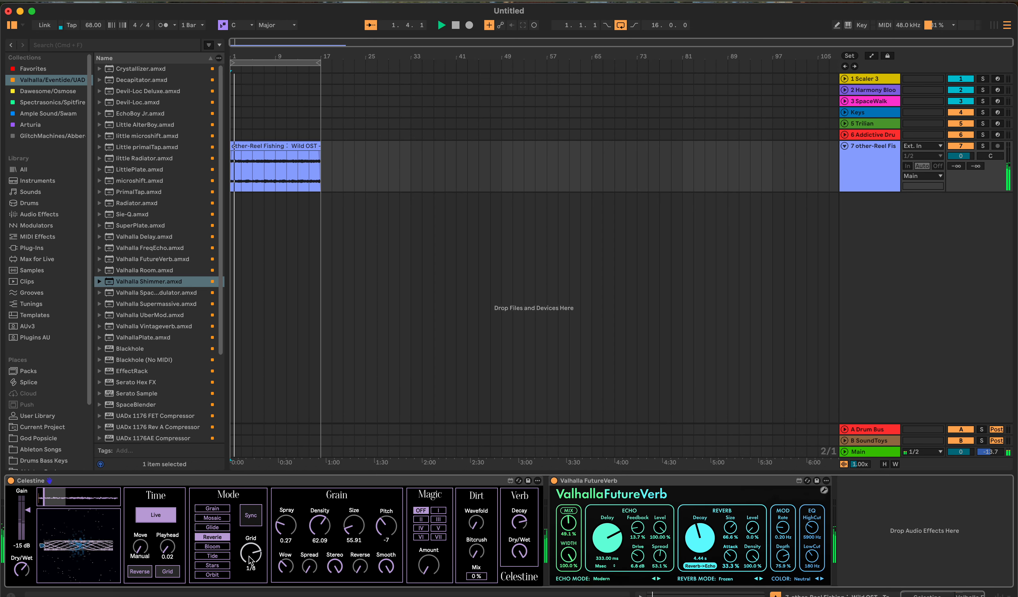
pyautogui.moveTo(251, 554)
pyautogui.mouseDown()
pyautogui.moveTo(244, 581)
pyautogui.moveTo(246, 536)
pyautogui.mouseUp()
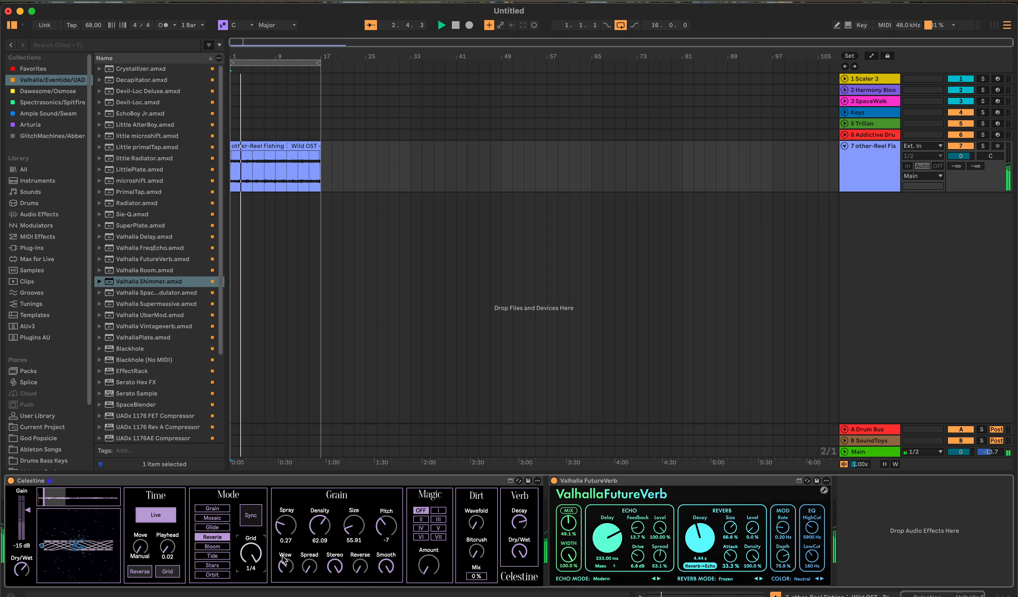
pyautogui.moveTo(311, 567); pyautogui.dragTo(309, 555)
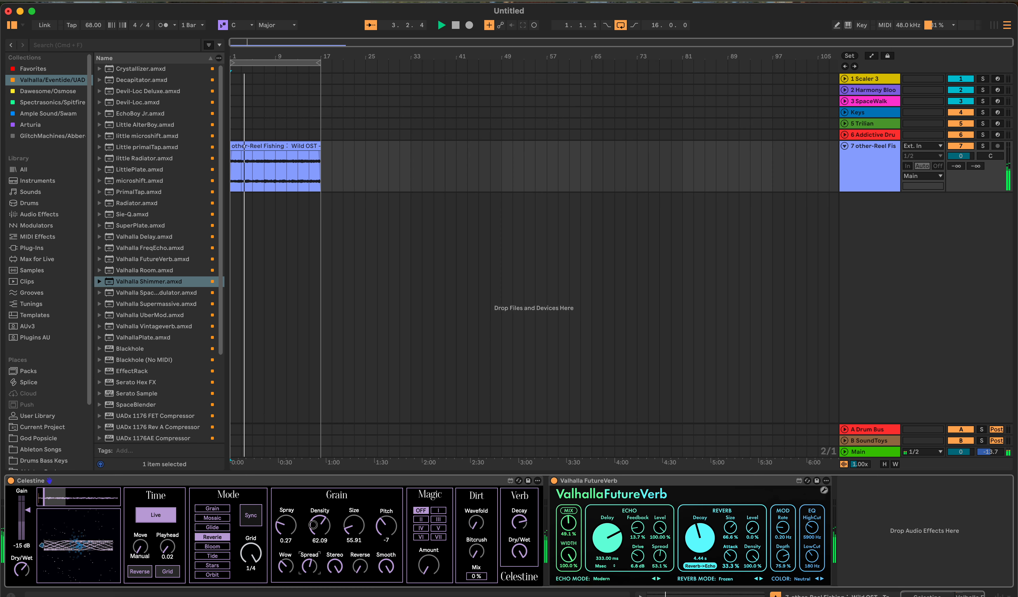
# - Lower Celestine's Density to 30.13 and Spray to 0.20, and raise Pitch to +7
pyautogui.moveTo(315, 531)
pyautogui.mouseDown()
pyautogui.moveTo(317, 545)
pyautogui.moveTo(316, 530)
pyautogui.moveTo(282, 538)
pyautogui.moveTo(285, 567)
pyautogui.mouseUp()
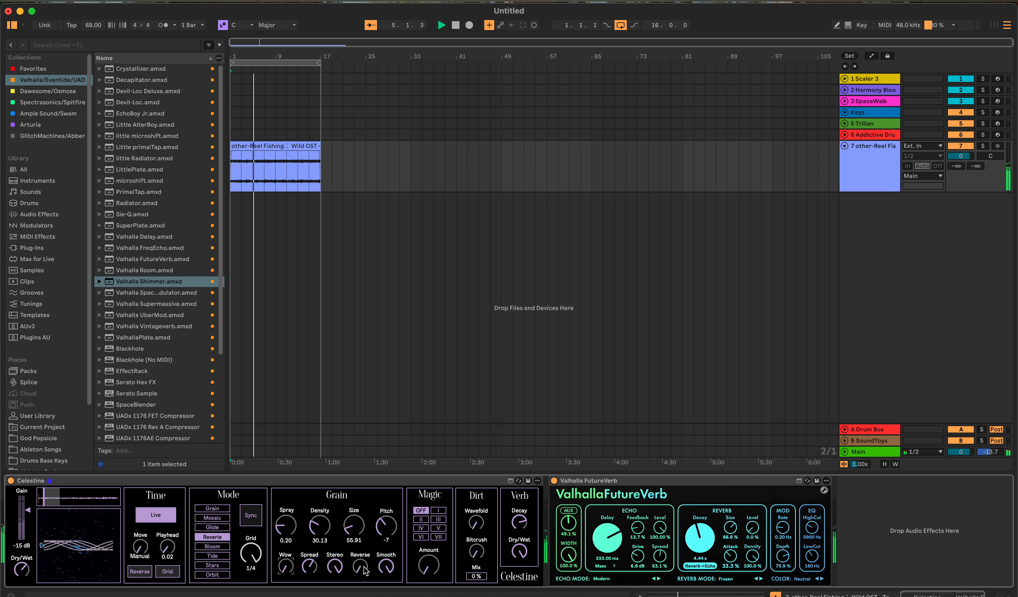
pyautogui.click(385, 569)
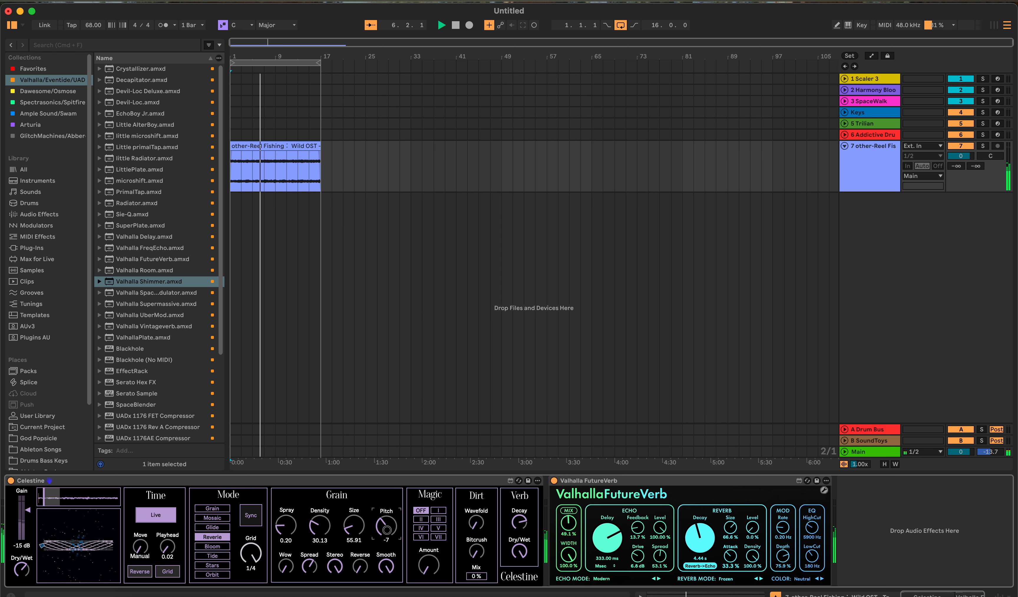
pyautogui.moveTo(386, 529)
pyautogui.mouseDown()
pyautogui.moveTo(385, 495)
pyautogui.moveTo(384, 520)
pyautogui.mouseUp()
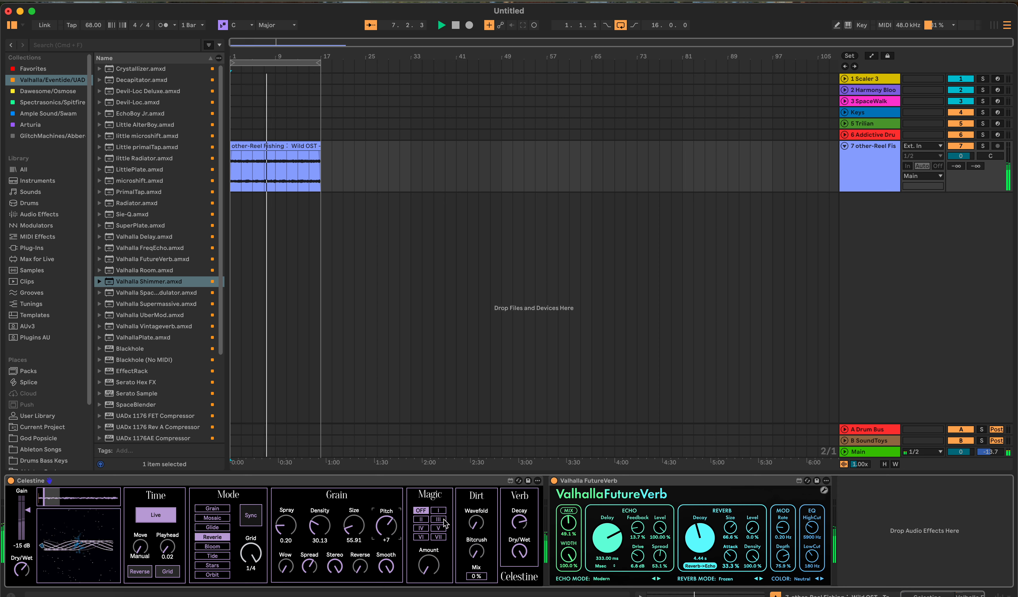
# - Try Celestine's Magic settings VI, IV and III while adjusting the Magic Amount
pyautogui.click(433, 535)
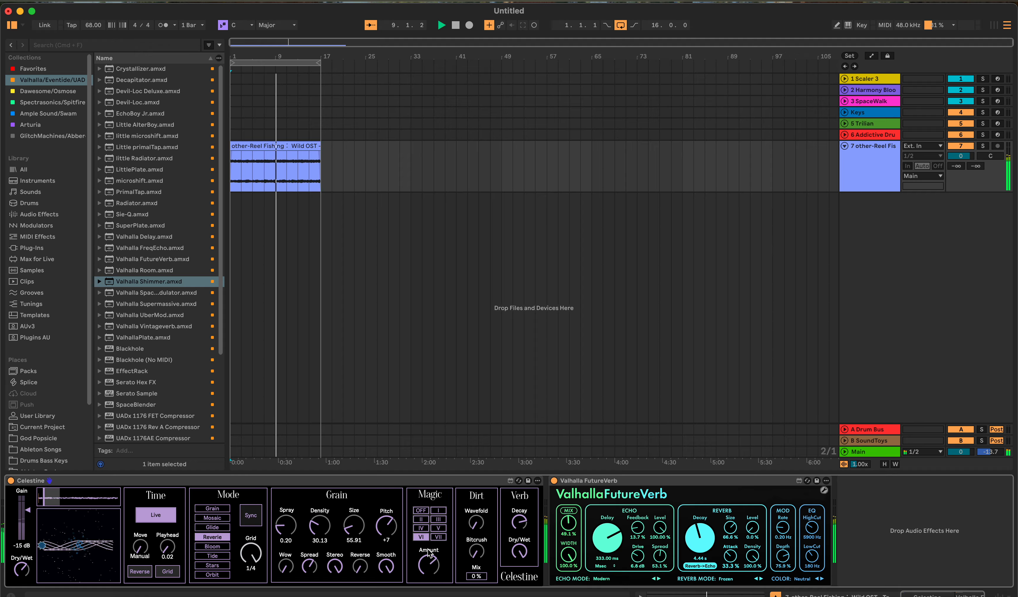
pyautogui.click(424, 529)
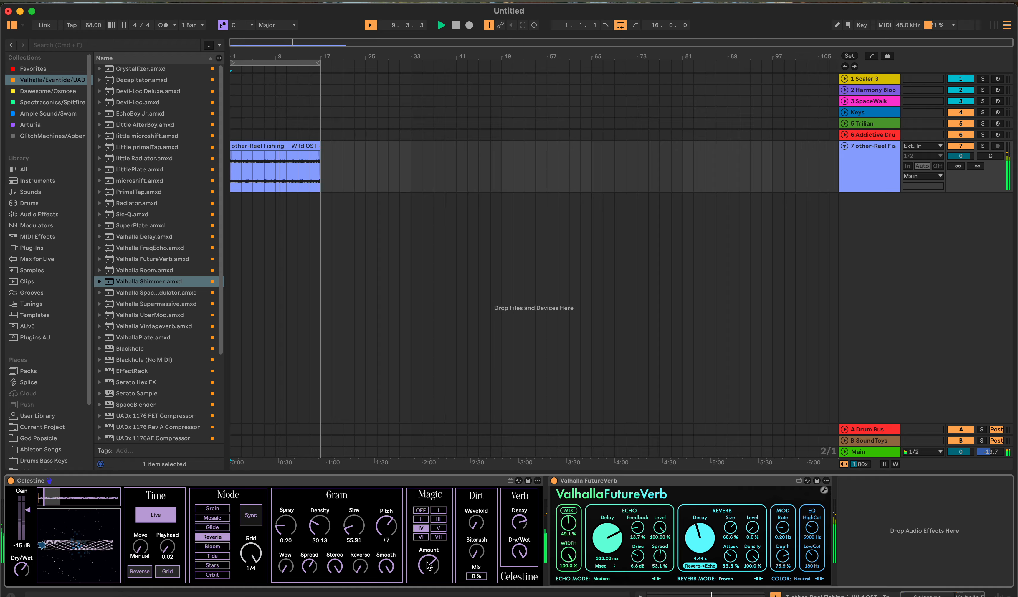
pyautogui.moveTo(429, 565); pyautogui.dragTo(430, 589)
pyautogui.click(438, 519)
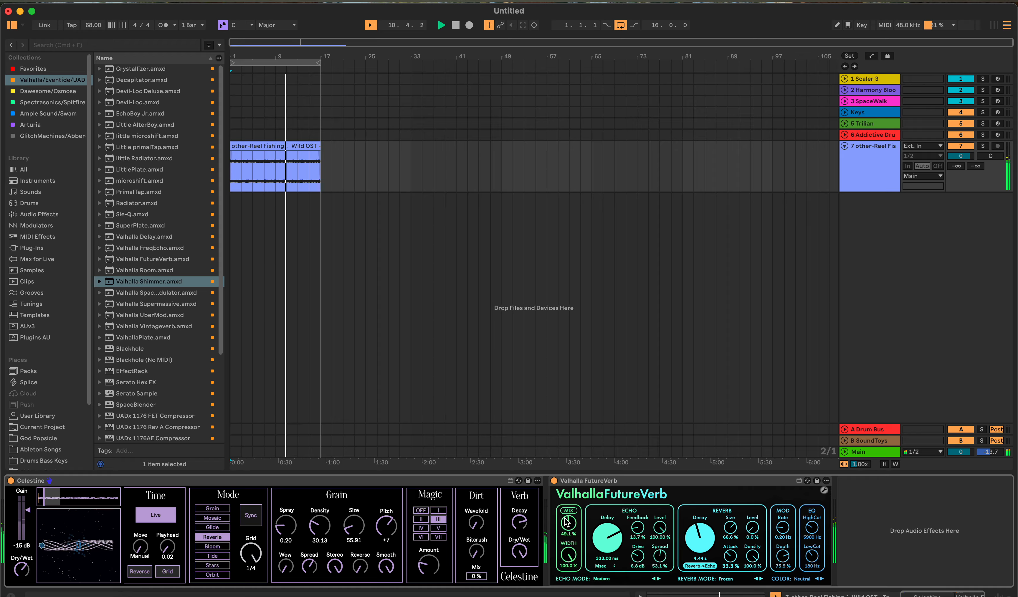
# - Switch off FutureVerb, select Magic setting IV in Celestine and adjust its Amount
pyautogui.click(554, 480)
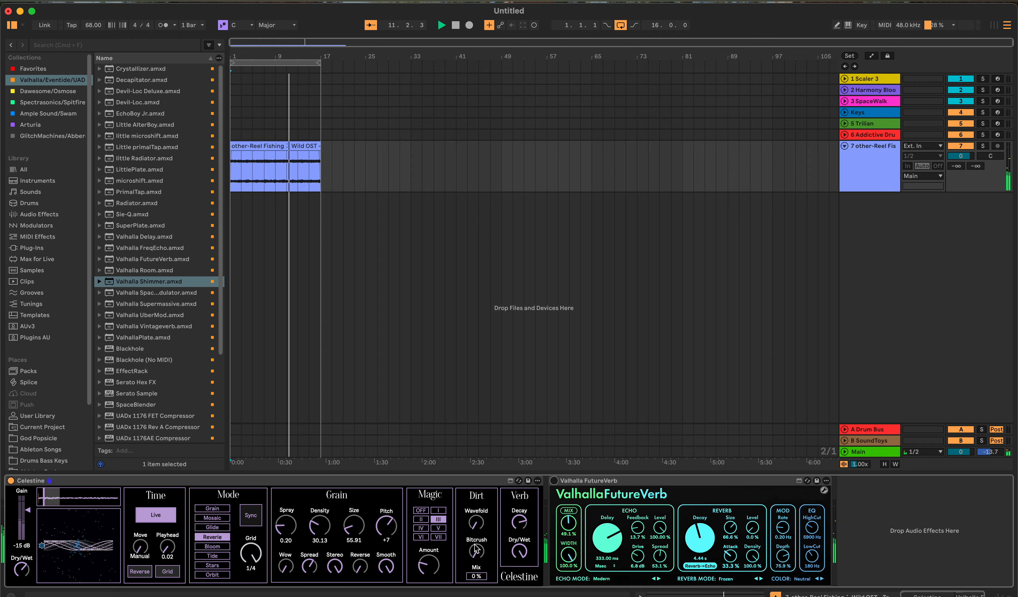
pyautogui.click(422, 519)
pyautogui.click(421, 528)
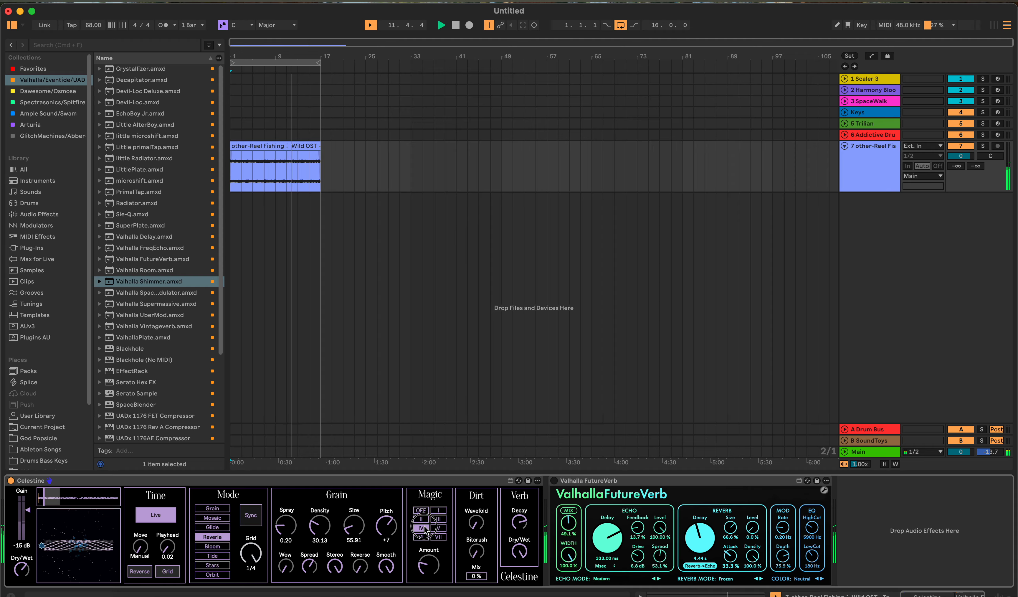
pyautogui.click(428, 561)
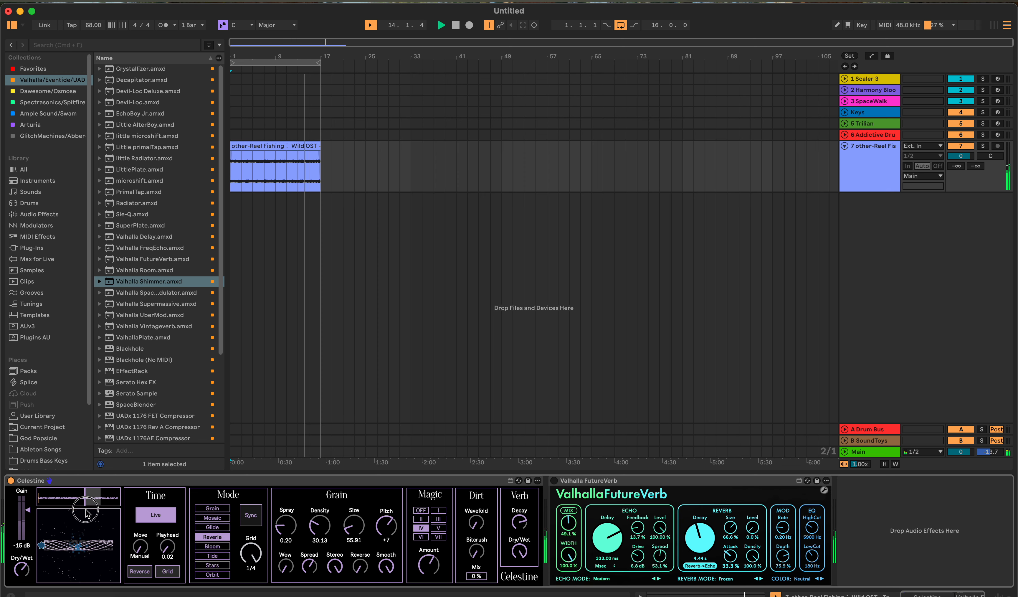
# - Raise Celestine's Spray to 0.39, adjust Wow slightly and set Grid to 1/4
pyautogui.moveTo(286, 526); pyautogui.dragTo(288, 511)
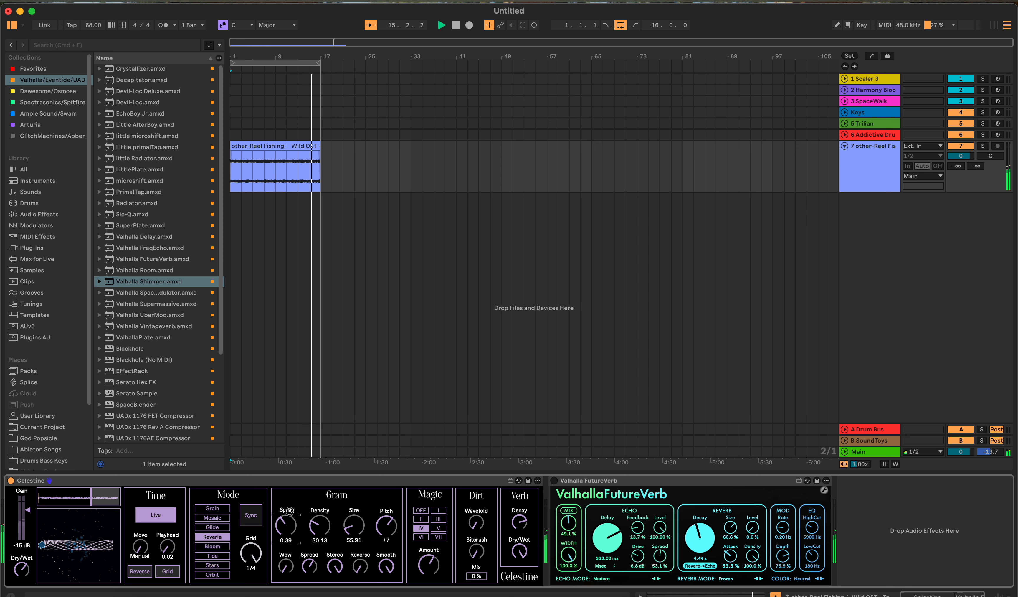
pyautogui.moveTo(283, 562); pyautogui.dragTo(283, 560)
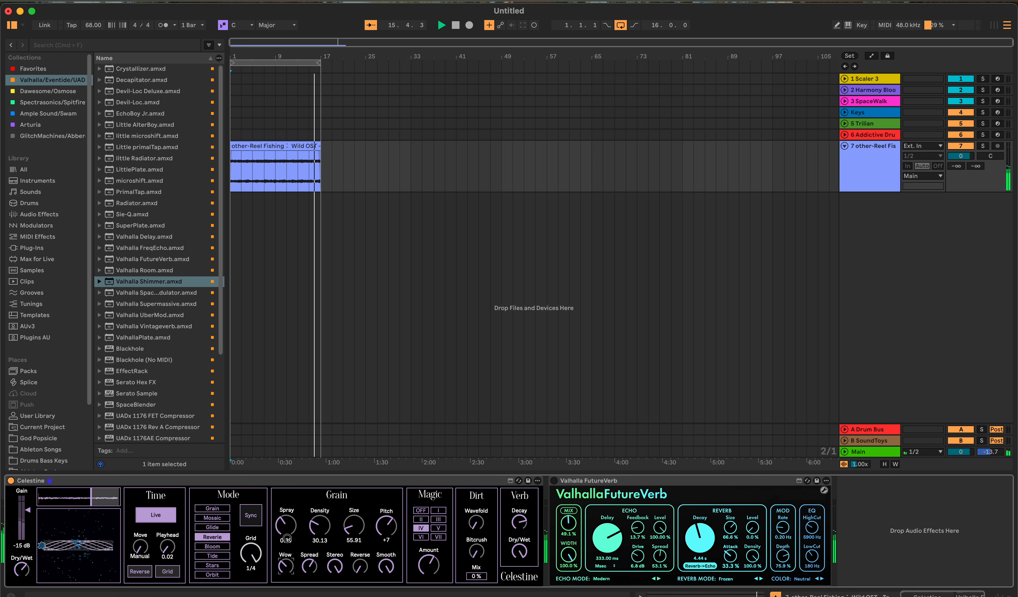
pyautogui.moveTo(249, 561); pyautogui.dragTo(251, 534)
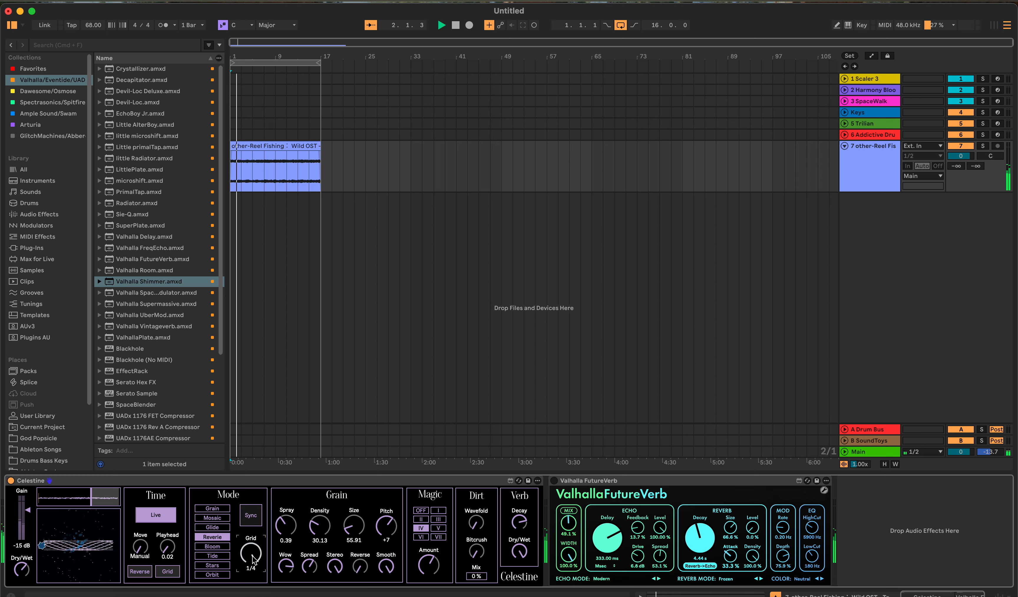
# - Switch Celestine to Bloom mode, adjust Jitter, and set Size to 306.62, Density to 60.54 and Spray to 0.31
pyautogui.click(225, 546)
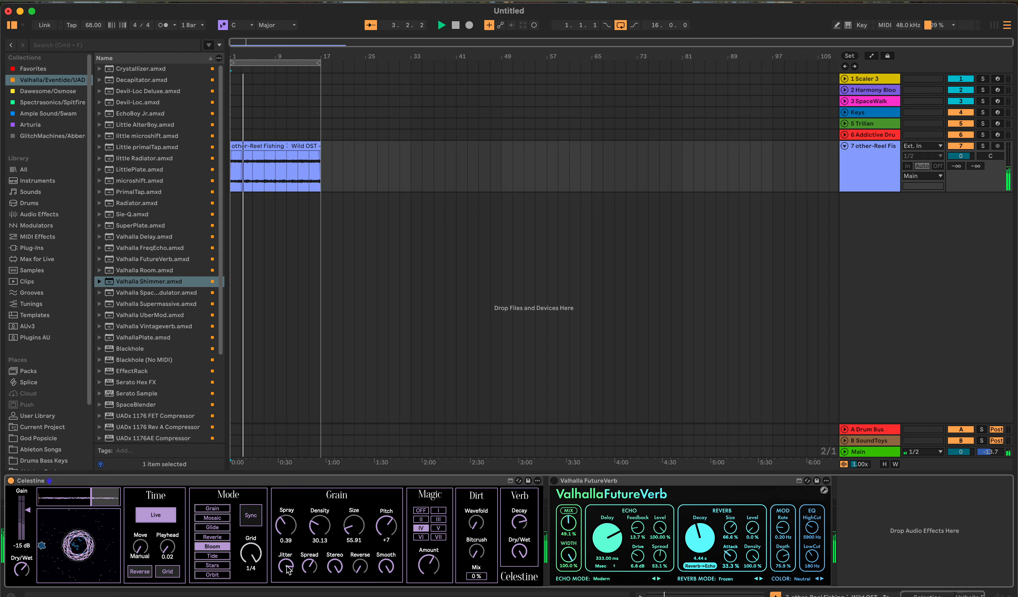
pyautogui.moveTo(287, 567)
pyautogui.mouseDown()
pyautogui.moveTo(286, 595)
pyautogui.moveTo(287, 582)
pyautogui.mouseUp()
pyautogui.click(363, 556)
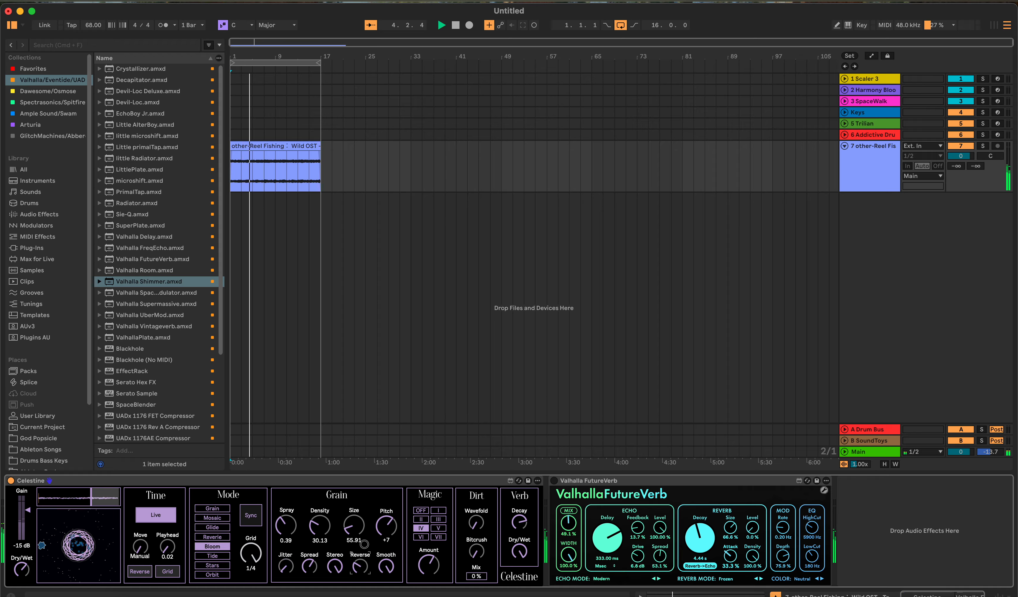
pyautogui.moveTo(354, 525); pyautogui.dragTo(359, 481)
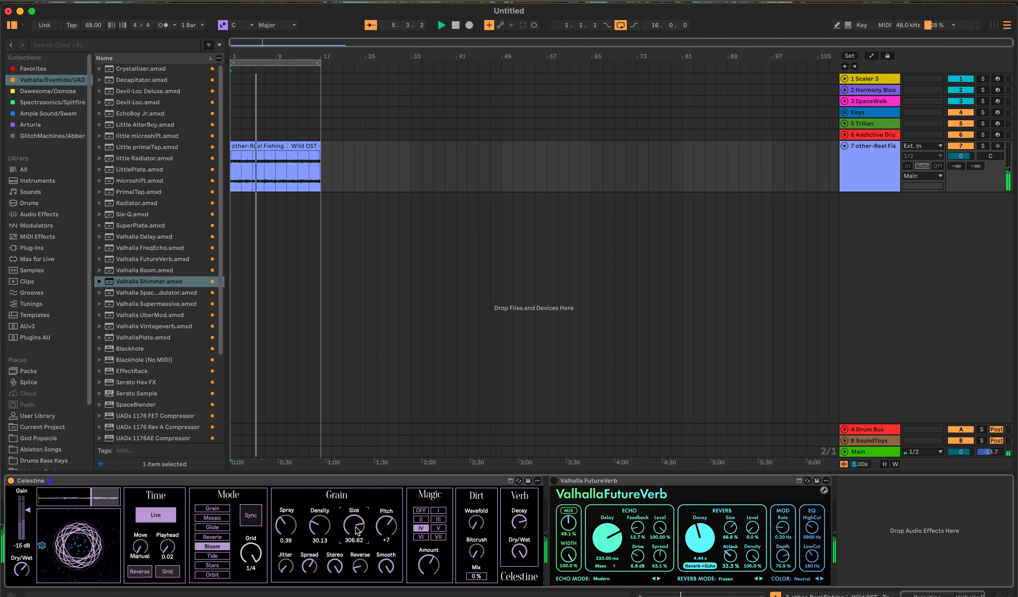
pyautogui.moveTo(323, 527)
pyautogui.mouseDown()
pyautogui.moveTo(328, 503)
pyautogui.moveTo(288, 521)
pyautogui.moveTo(302, 547)
pyautogui.moveTo(287, 530)
pyautogui.mouseUp()
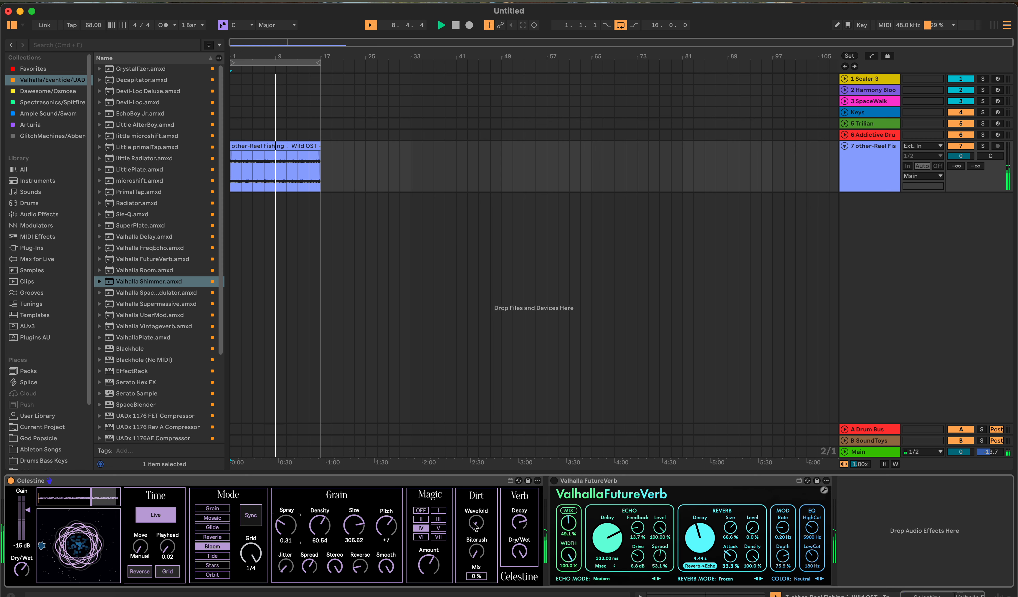
# - Turn Celestine's Magic off, raise Gain to -11 dB and shift the start of the waveform selection
pyautogui.click(421, 510)
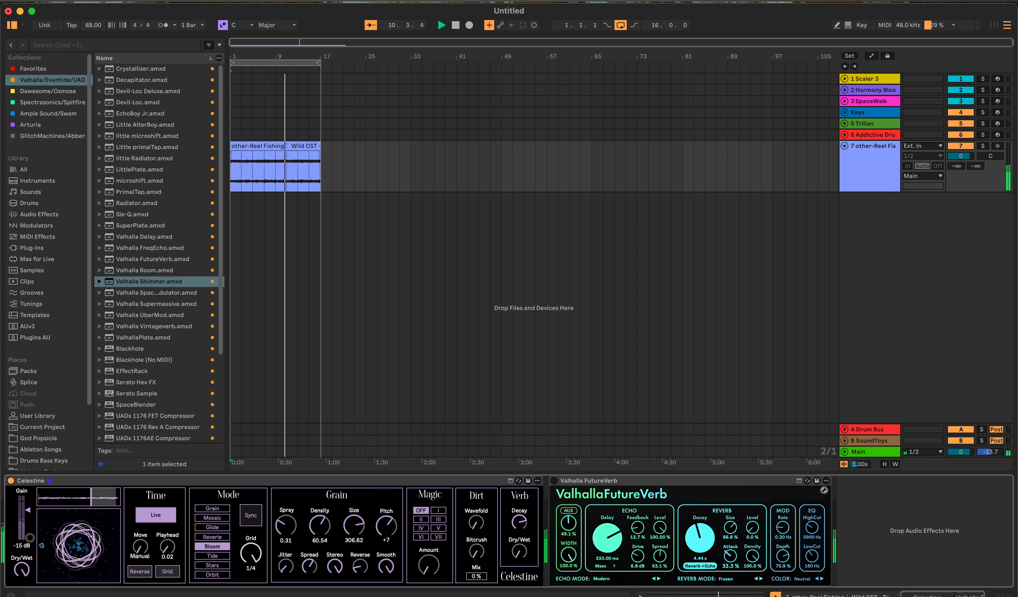
pyautogui.click(27, 514)
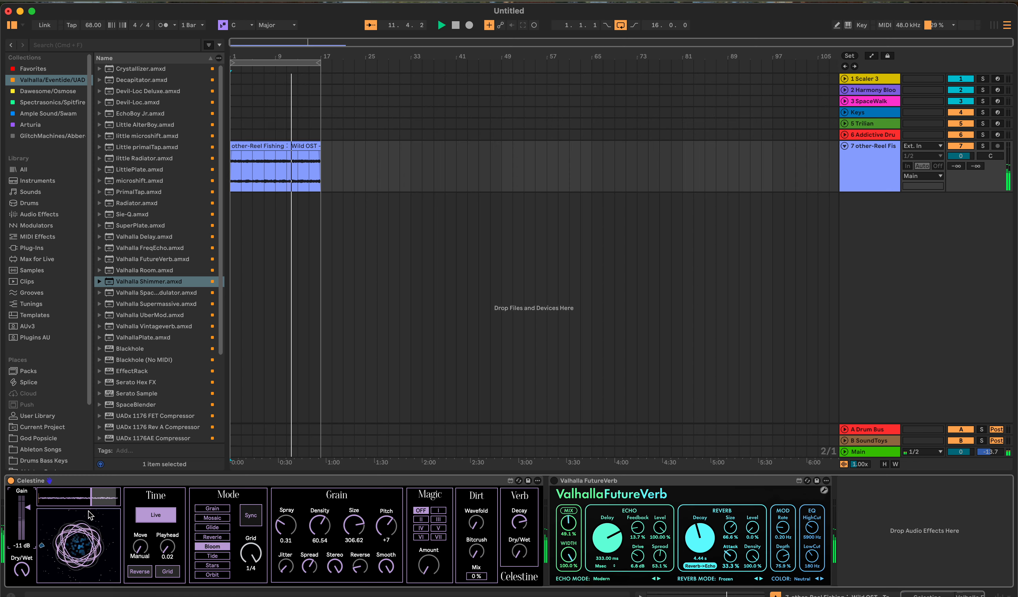
pyautogui.moveTo(84, 499)
pyautogui.mouseDown()
pyautogui.moveTo(63, 501)
pyautogui.moveTo(111, 506)
pyautogui.moveTo(102, 506)
pyautogui.mouseUp()
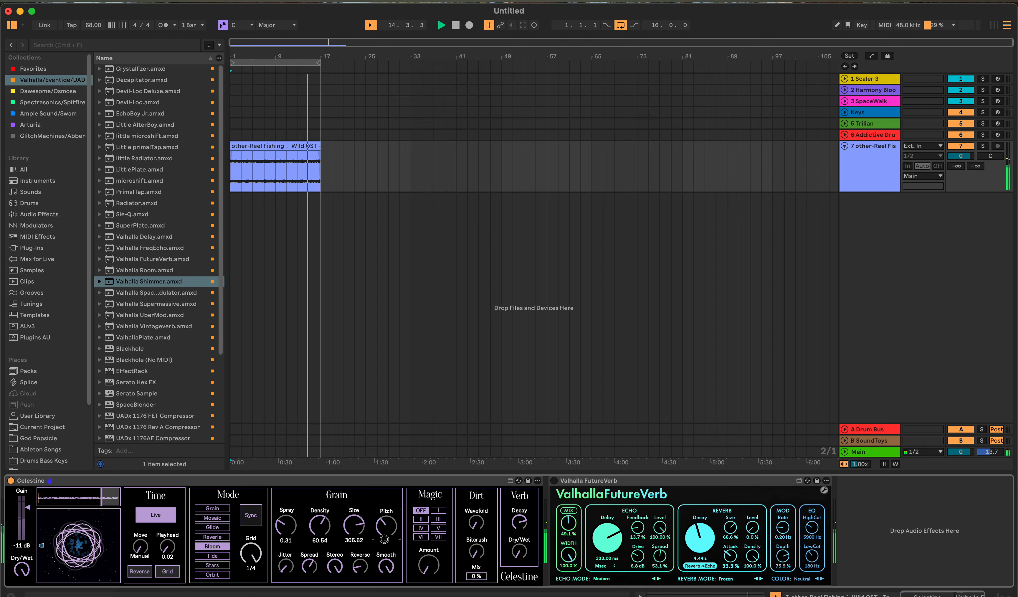
# - Set Celestine's Size to 255.84, Density to 9.87, Spray to 0.18 and Pitch to 0
pyautogui.moveTo(354, 526); pyautogui.dragTo(317, 561)
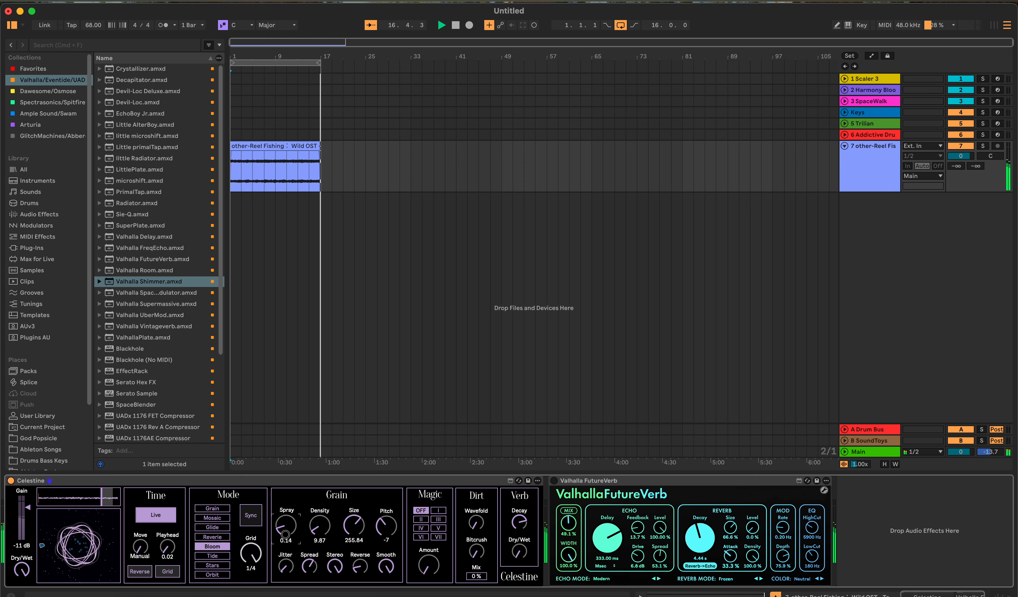
pyautogui.moveTo(289, 521); pyautogui.dragTo(285, 530)
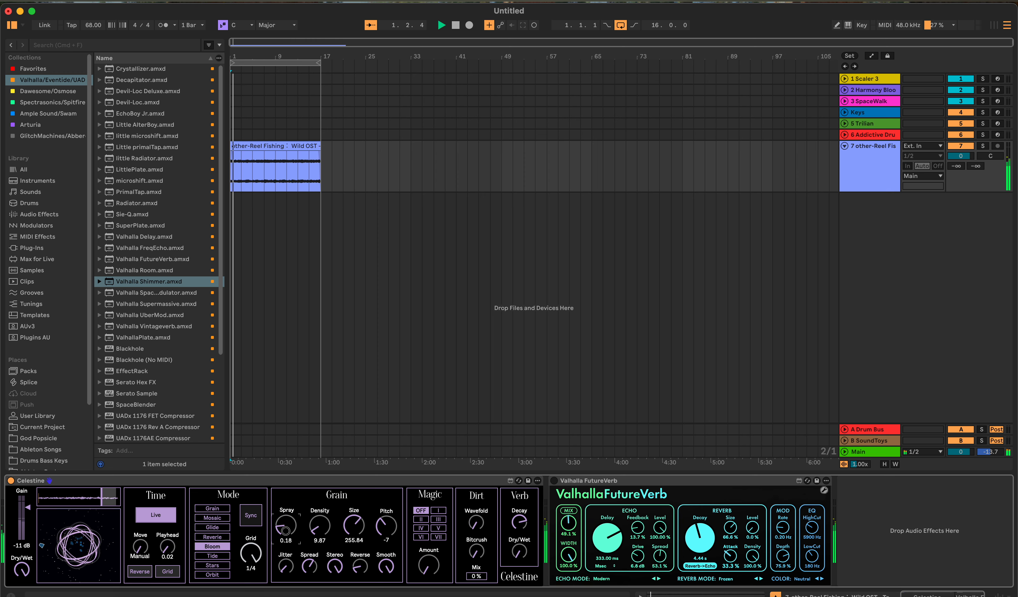
pyautogui.moveTo(387, 526); pyautogui.dragTo(389, 500)
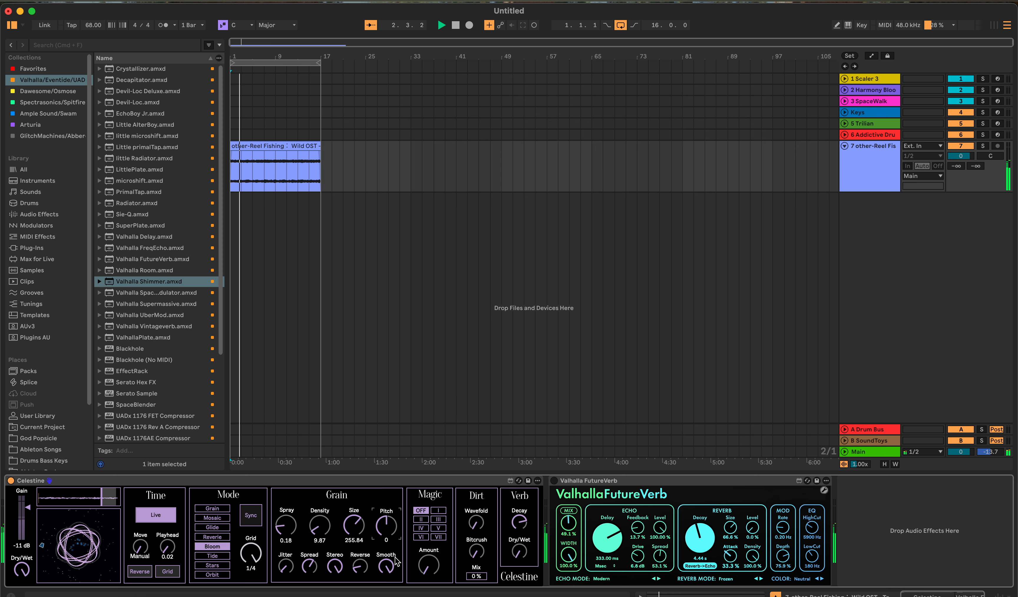
pyautogui.click(358, 570)
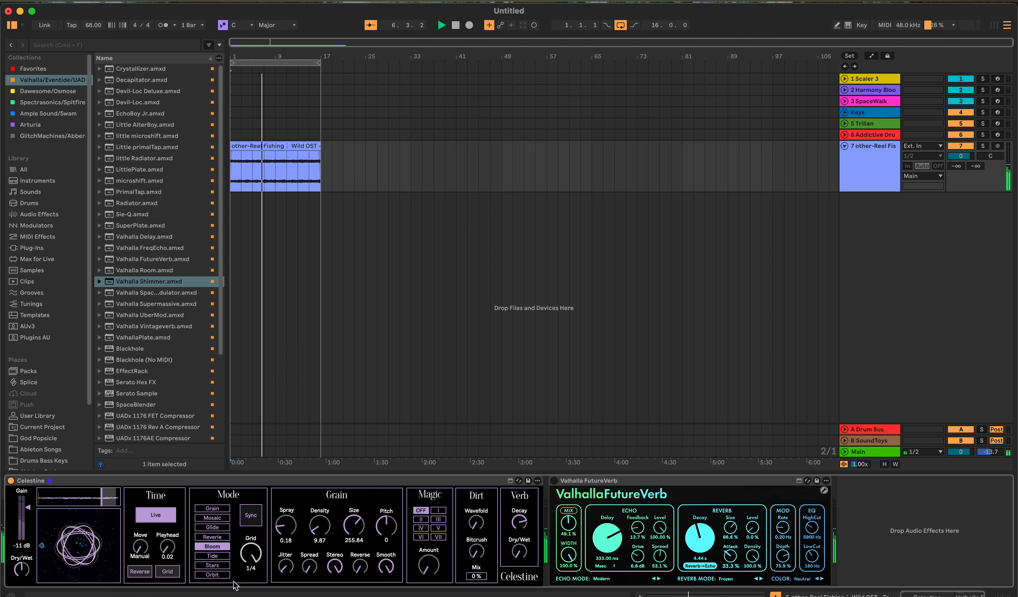
# - Switch Celestine to Tide mode and set Spray to 0.43, Density to 65.21 and Pitch to -7
pyautogui.click(221, 556)
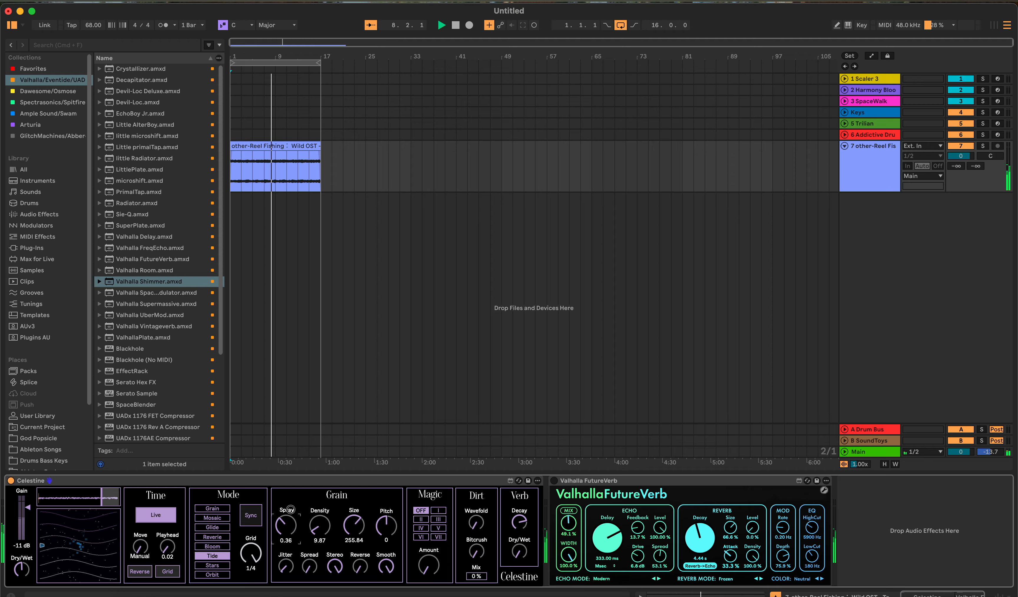
pyautogui.moveTo(291, 509)
pyautogui.mouseDown()
pyautogui.moveTo(316, 522)
pyautogui.moveTo(335, 487)
pyautogui.mouseUp()
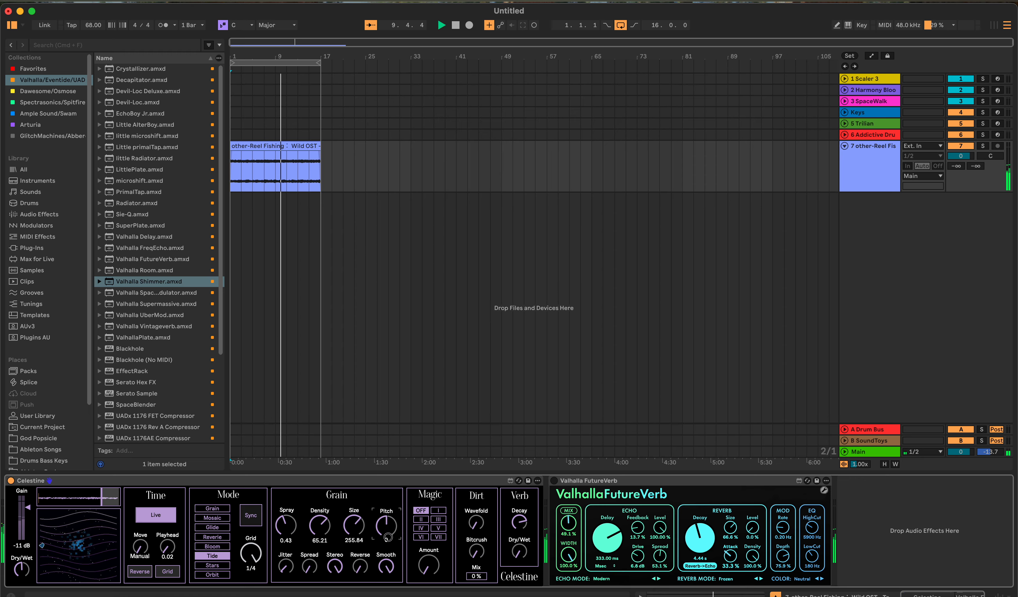
pyautogui.moveTo(388, 536); pyautogui.dragTo(387, 541)
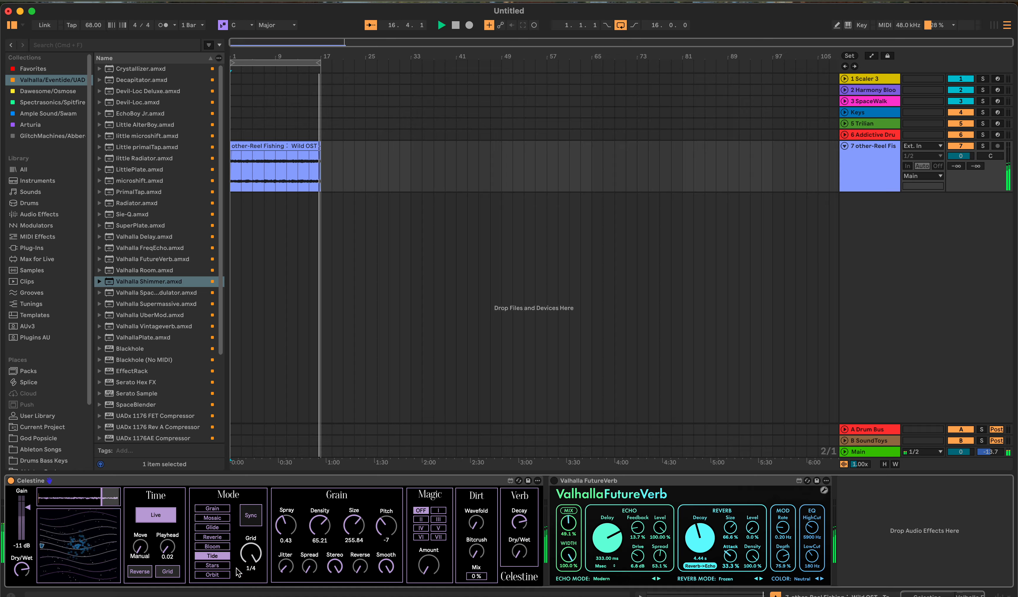
# - Load the Octave Piano Space preset from the Subtle Shimmer category in FutureVerb
pyautogui.click(554, 480)
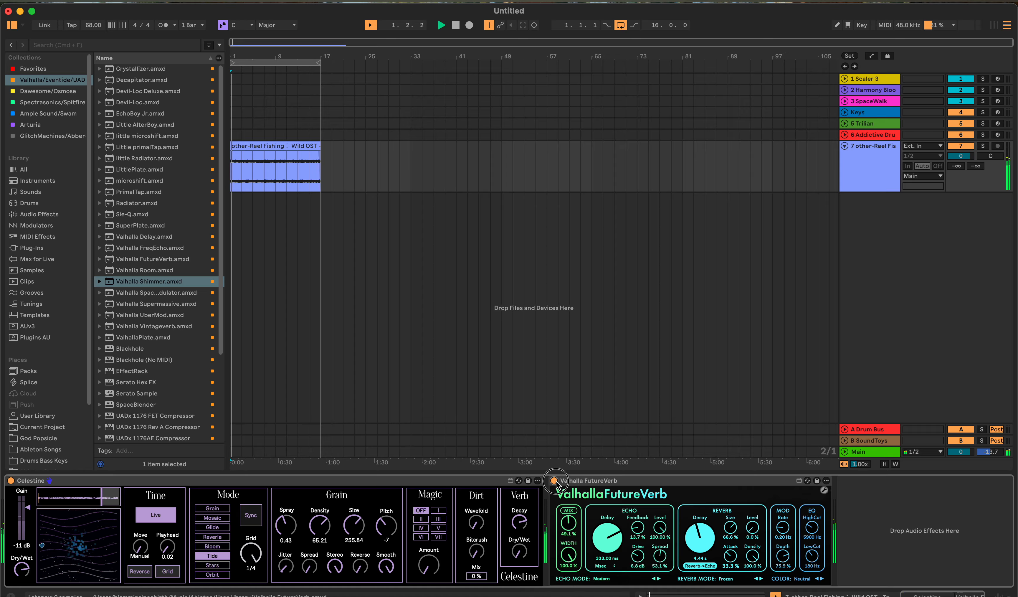
pyautogui.click(555, 481)
pyautogui.click(824, 489)
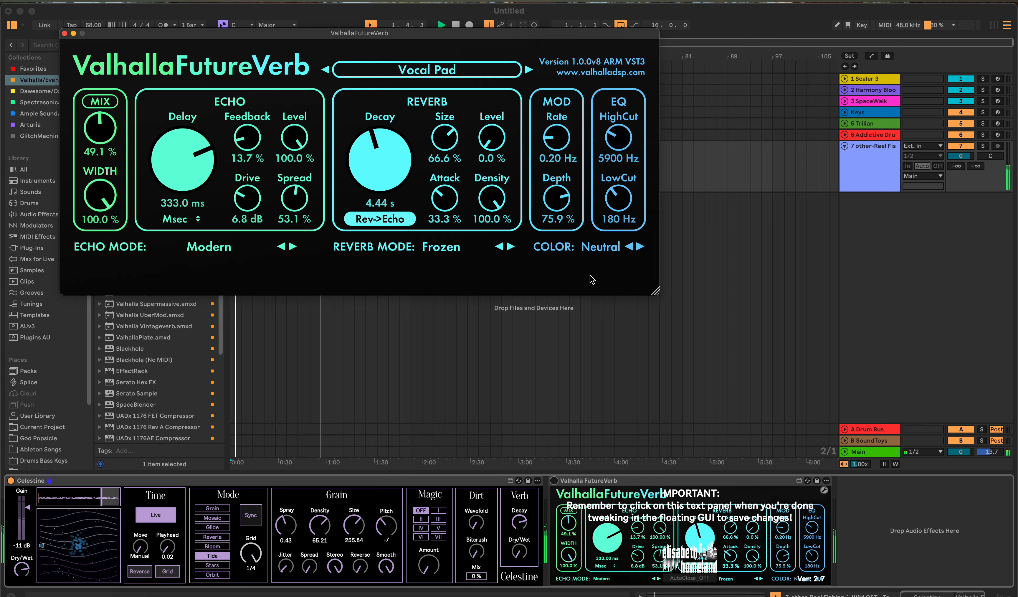
pyautogui.click(412, 69)
pyautogui.moveTo(377, 278)
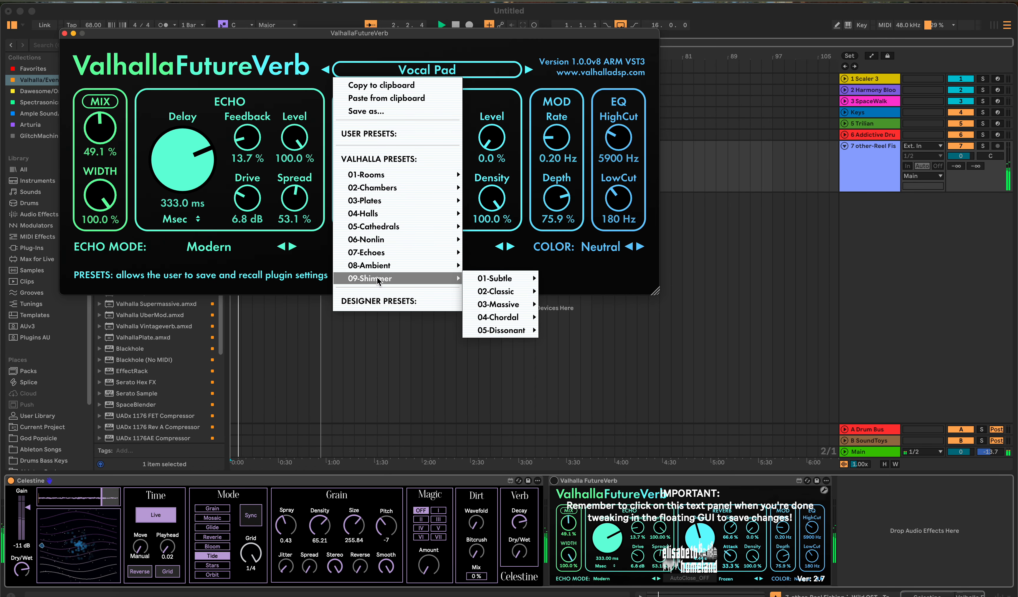
pyautogui.moveTo(502, 282)
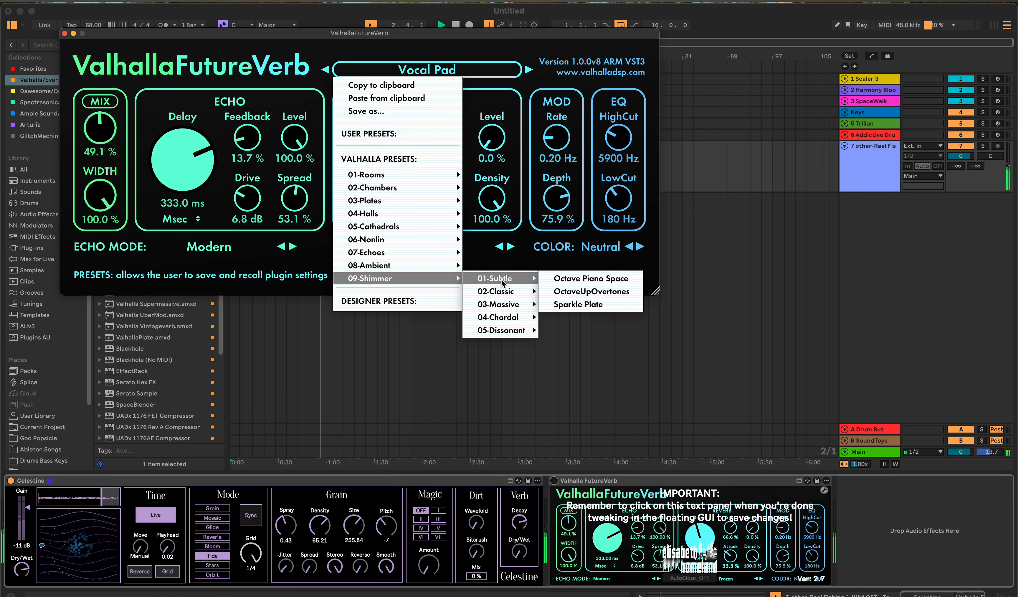
pyautogui.click(572, 280)
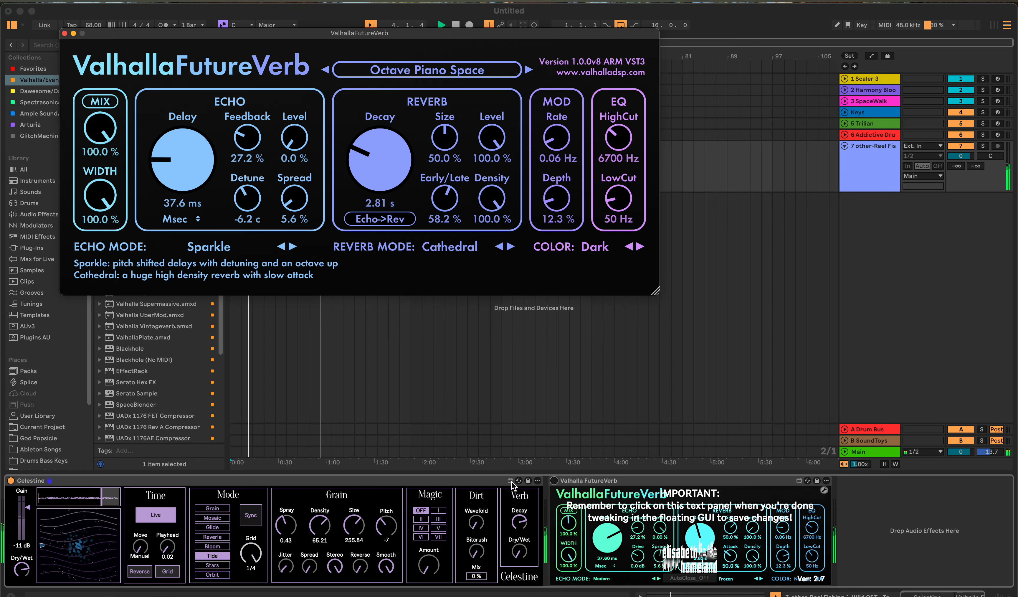
# - Audition FutureVerb with its Mix lowered to 52.0 %, and switch the reverb off again
pyautogui.click(553, 482)
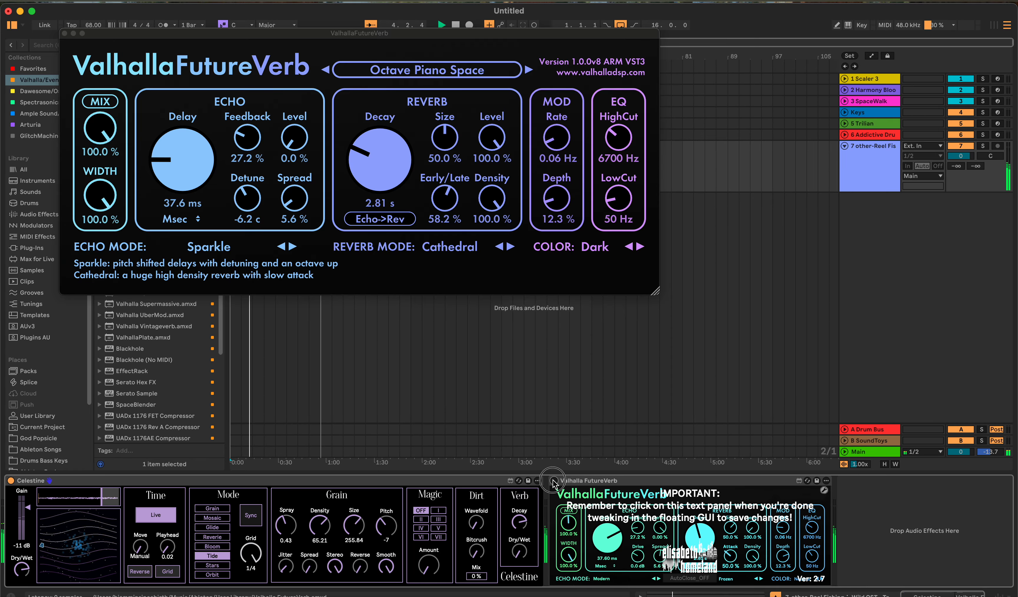
pyautogui.click(624, 558)
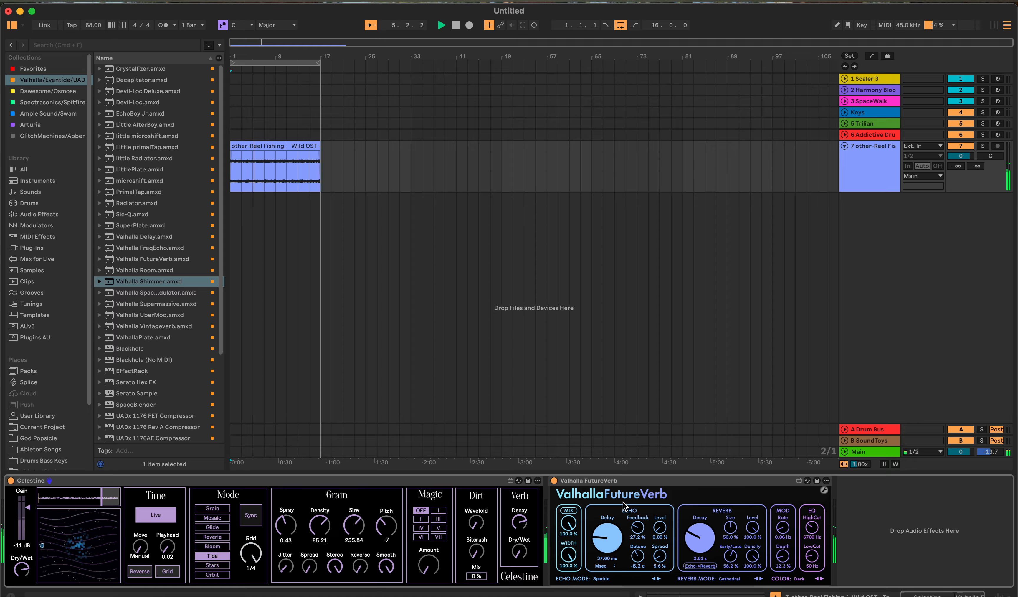
pyautogui.moveTo(569, 521); pyautogui.dragTo(577, 556)
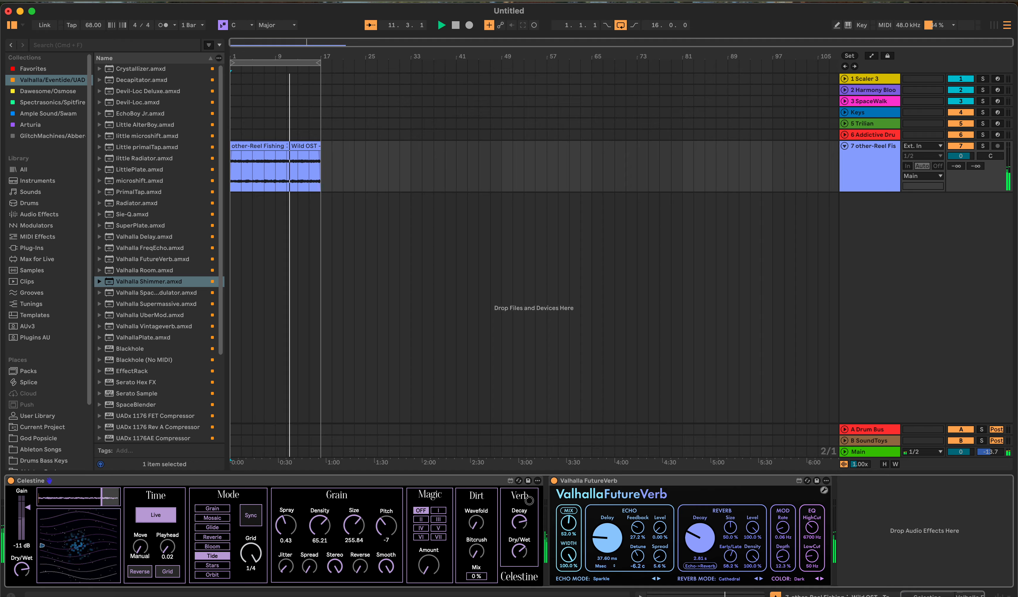
pyautogui.click(554, 481)
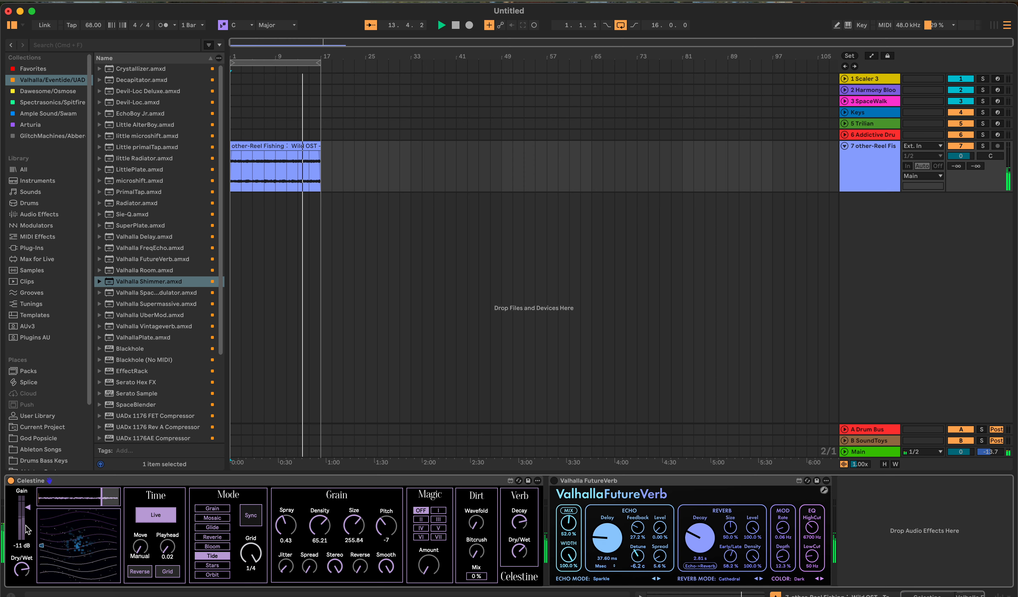
# - Raise Celestine's Gain to -5.0 dB and adjust the Dirt section with its Mix at 10 %
pyautogui.moveTo(28, 509)
pyautogui.mouseDown()
pyautogui.moveTo(34, 494)
pyautogui.moveTo(30, 504)
pyautogui.mouseUp()
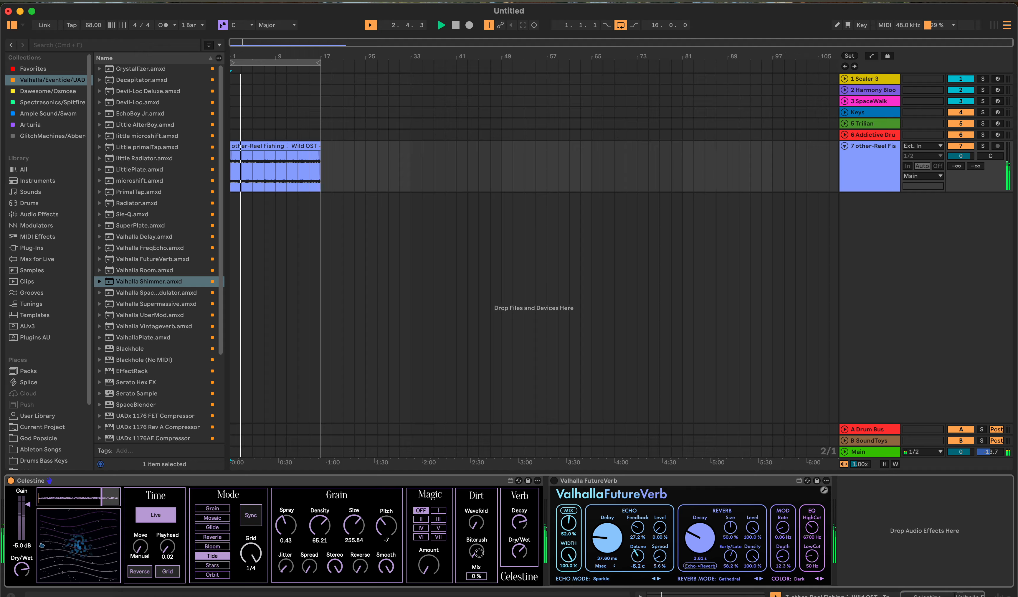
pyautogui.moveTo(477, 569); pyautogui.dragTo(481, 551)
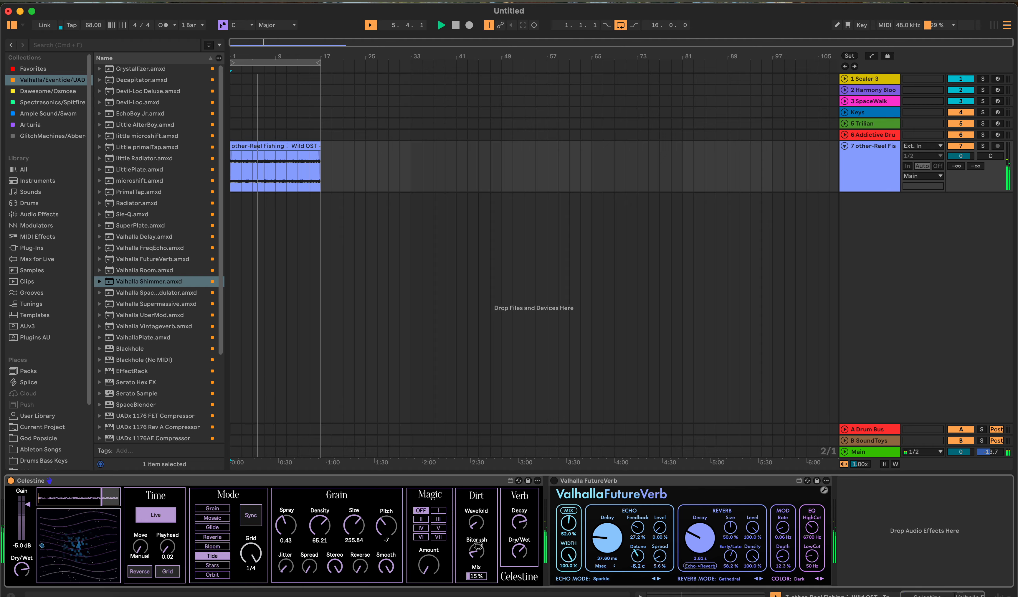
pyautogui.moveTo(475, 577)
pyautogui.mouseDown()
pyautogui.moveTo(485, 556)
pyautogui.moveTo(479, 577)
pyautogui.mouseUp()
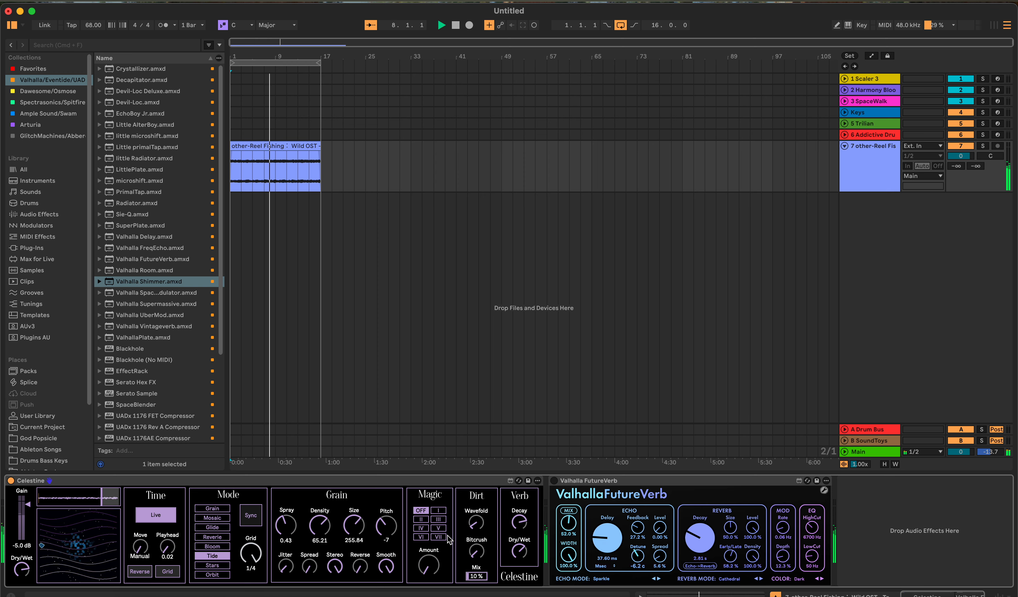
# - Try Celestine's Magic settings V and VI while adjusting the Magic Amount
pyautogui.click(438, 527)
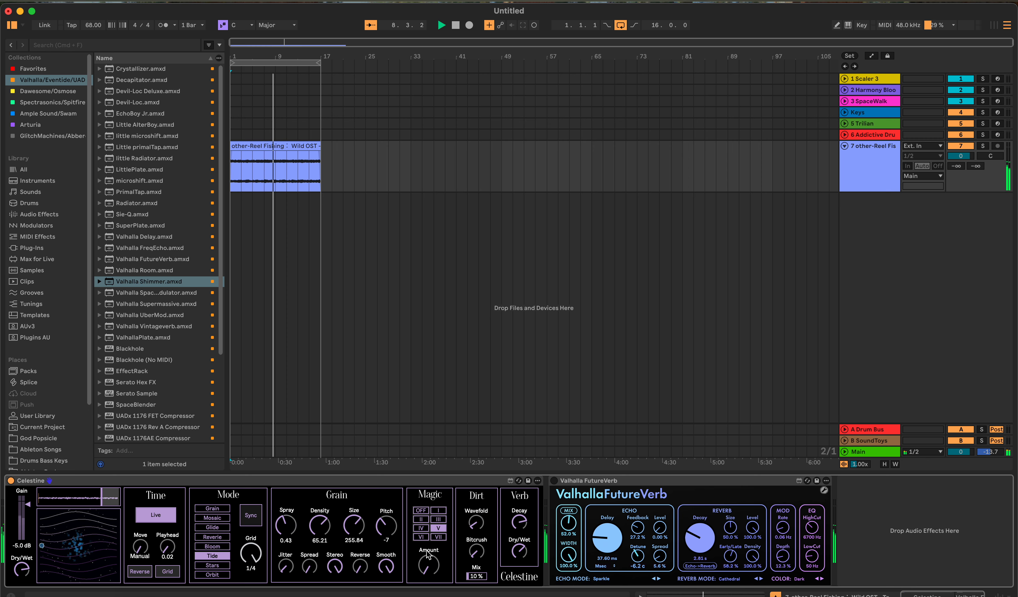
pyautogui.moveTo(431, 533); pyautogui.dragTo(430, 567)
pyautogui.click(421, 536)
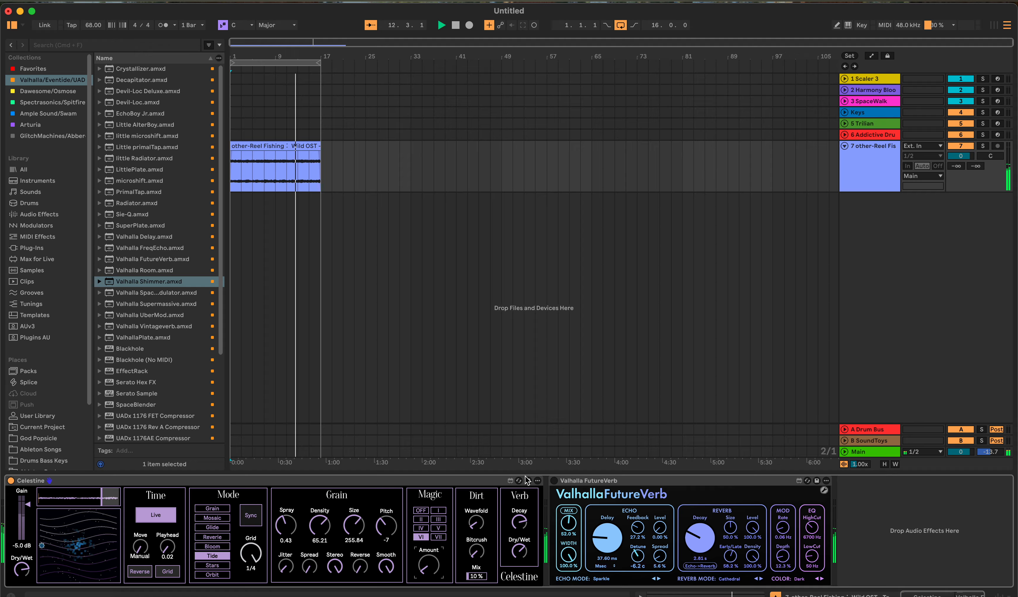
# - Switch Celestine to Stars mode with Magic off, Dirt Mix at 0 % and a lower Verb Dry/Wet
pyautogui.click(221, 565)
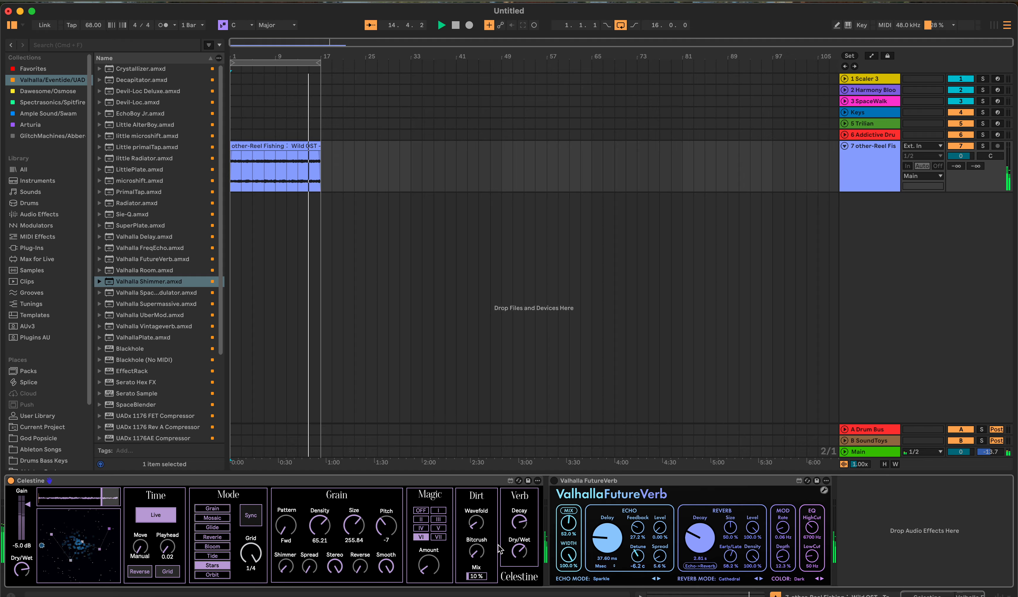
pyautogui.click(421, 510)
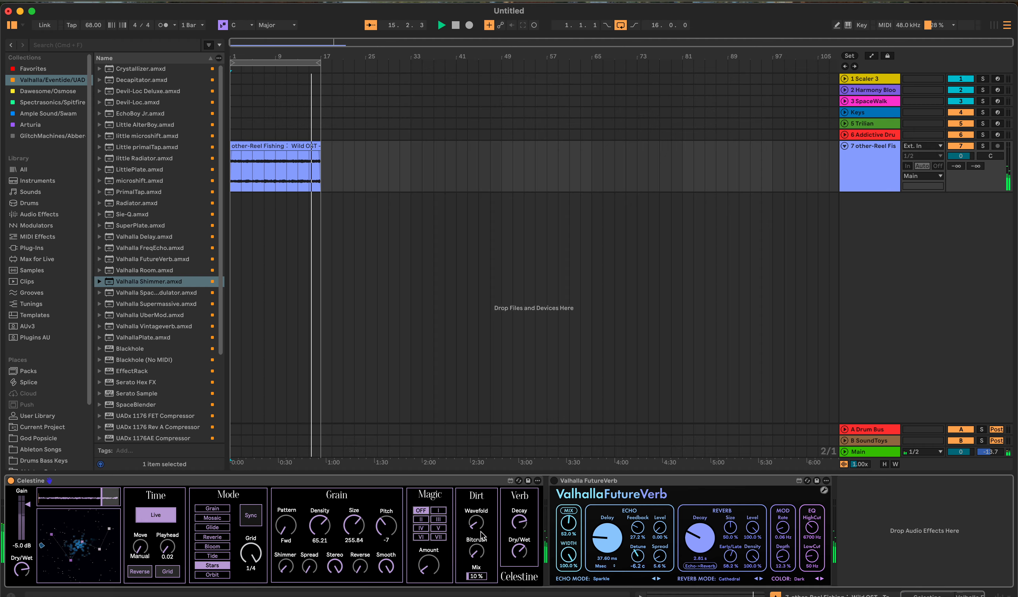
pyautogui.moveTo(430, 567); pyautogui.dragTo(479, 582)
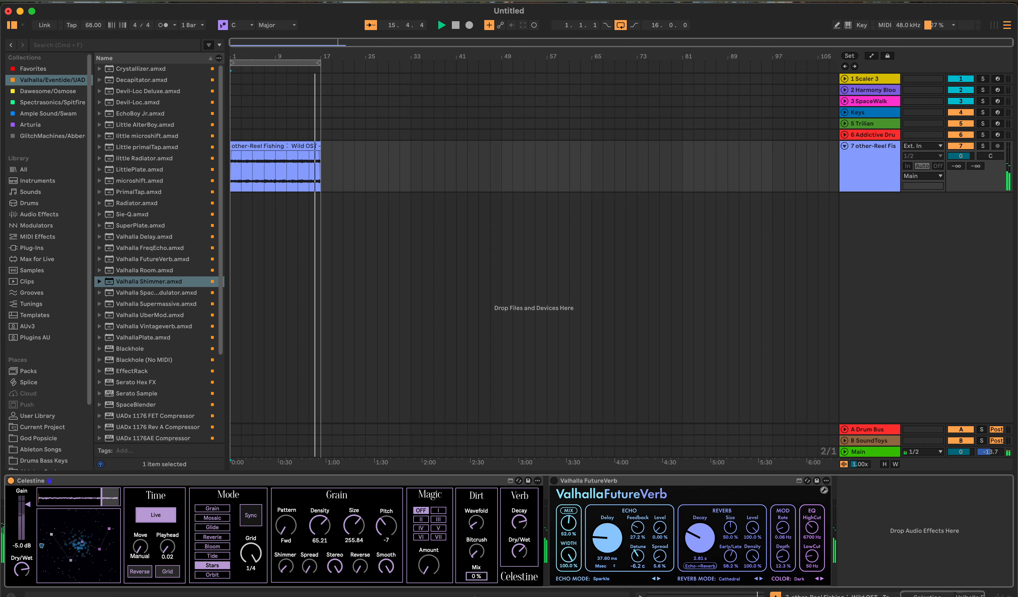
pyautogui.moveTo(519, 551); pyautogui.dragTo(518, 596)
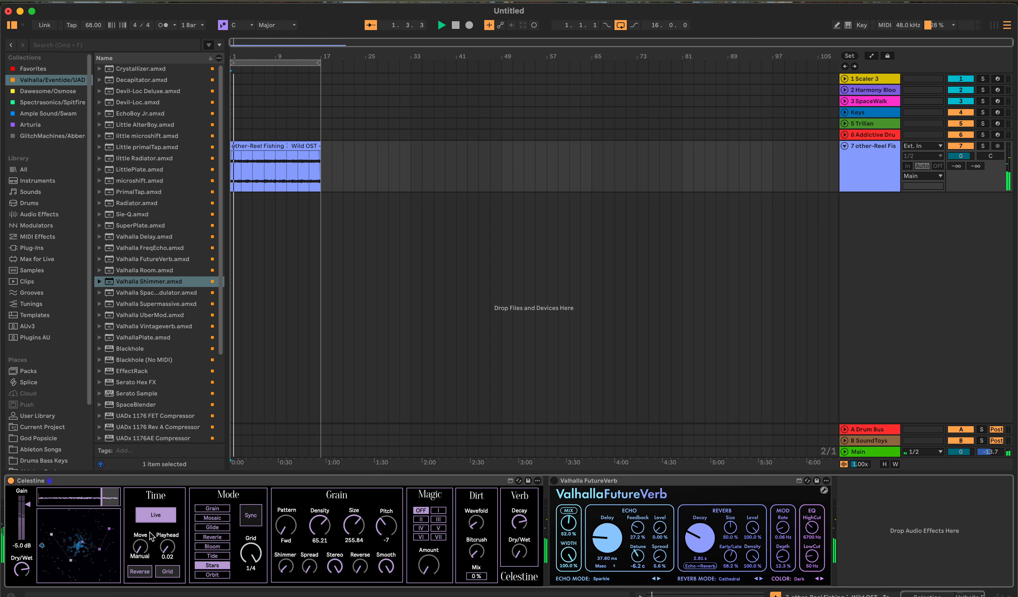
# - Raise Celestine's Gain to 0.0 dB and reset Pitch to 0 and Size to 175.00
pyautogui.moveTo(28, 504); pyautogui.dragTo(30, 499)
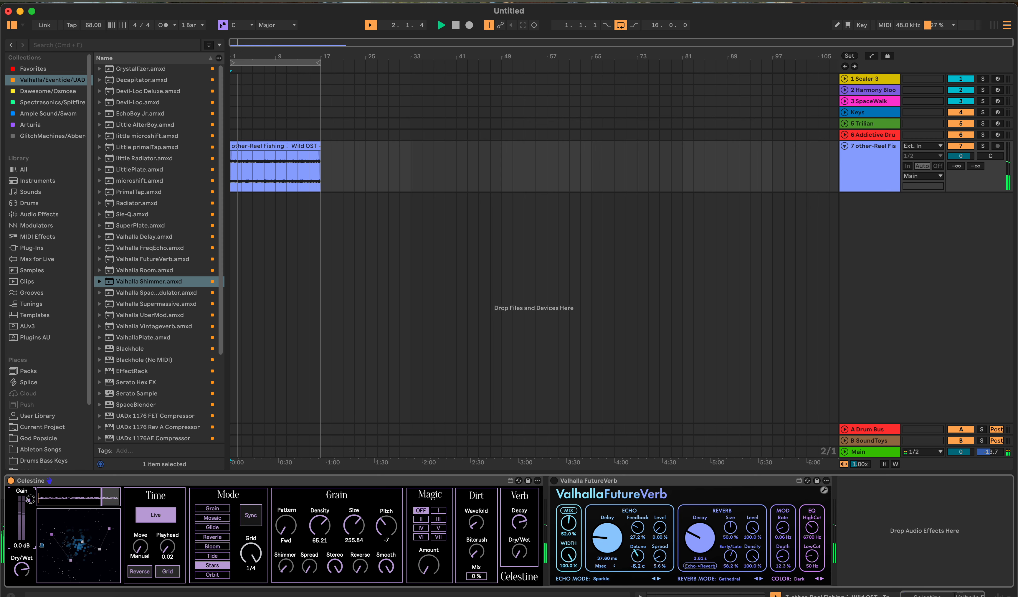
pyautogui.click(386, 566)
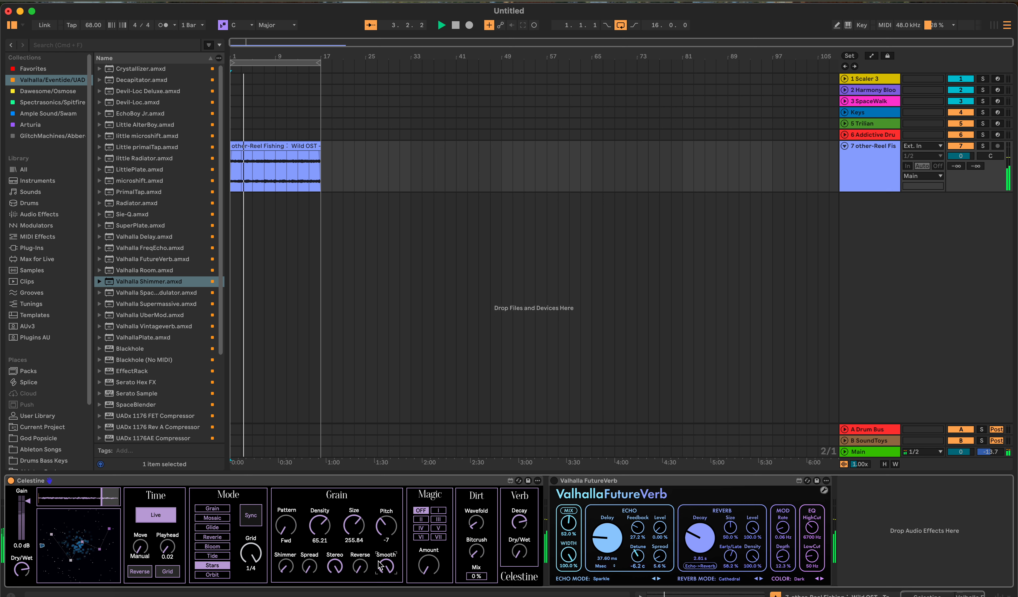
pyautogui.doubleClick(385, 528)
pyautogui.doubleClick(353, 525)
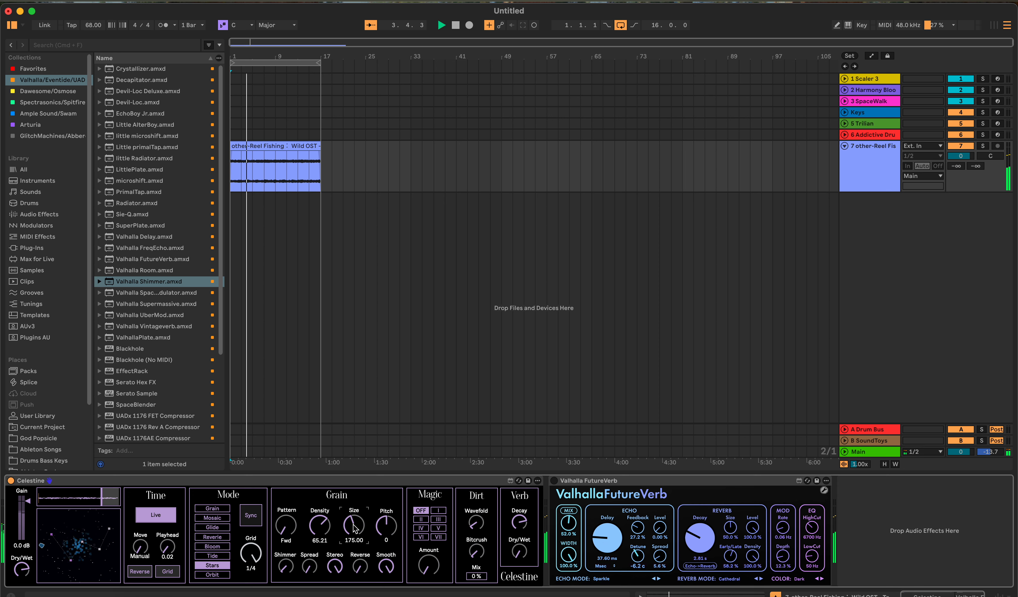
# - Reset Celestine's grain Density to 20.00 and change the Pattern through Rev and Pend to Rnd
pyautogui.doubleClick(324, 528)
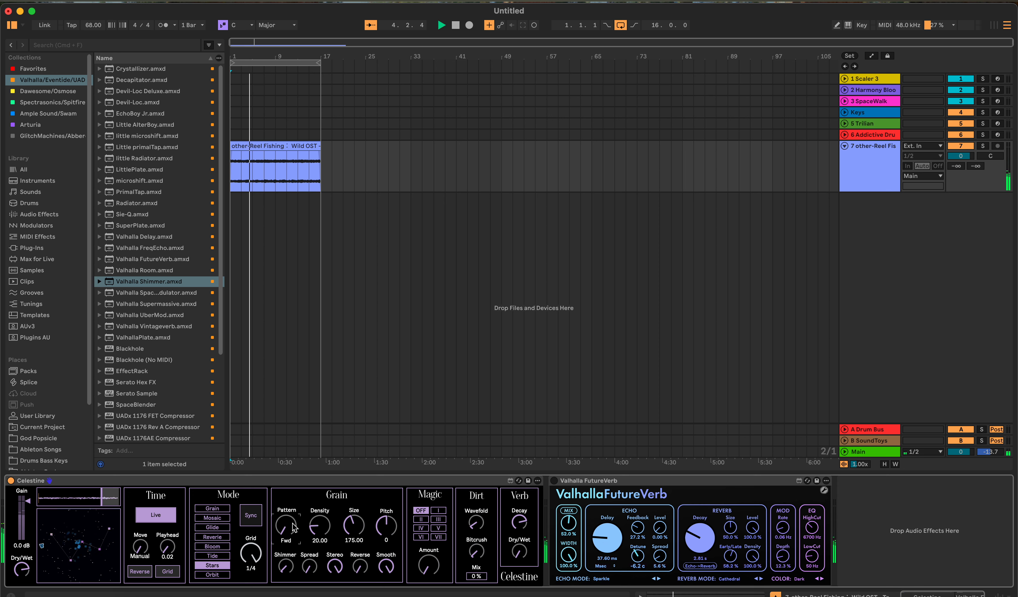
pyautogui.moveTo(296, 528); pyautogui.dragTo(286, 486)
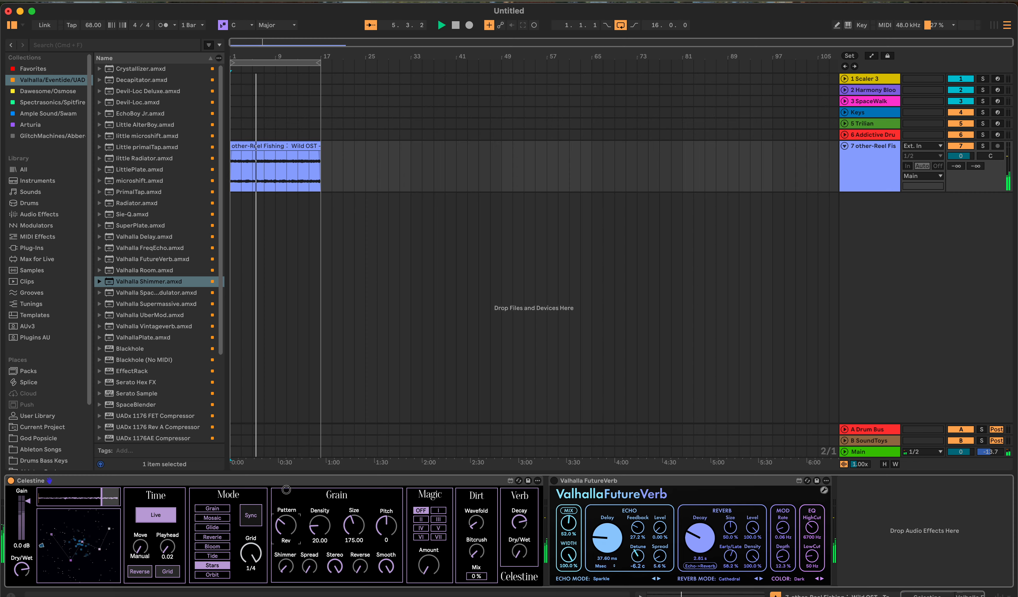
pyautogui.moveTo(283, 515); pyautogui.dragTo(279, 474)
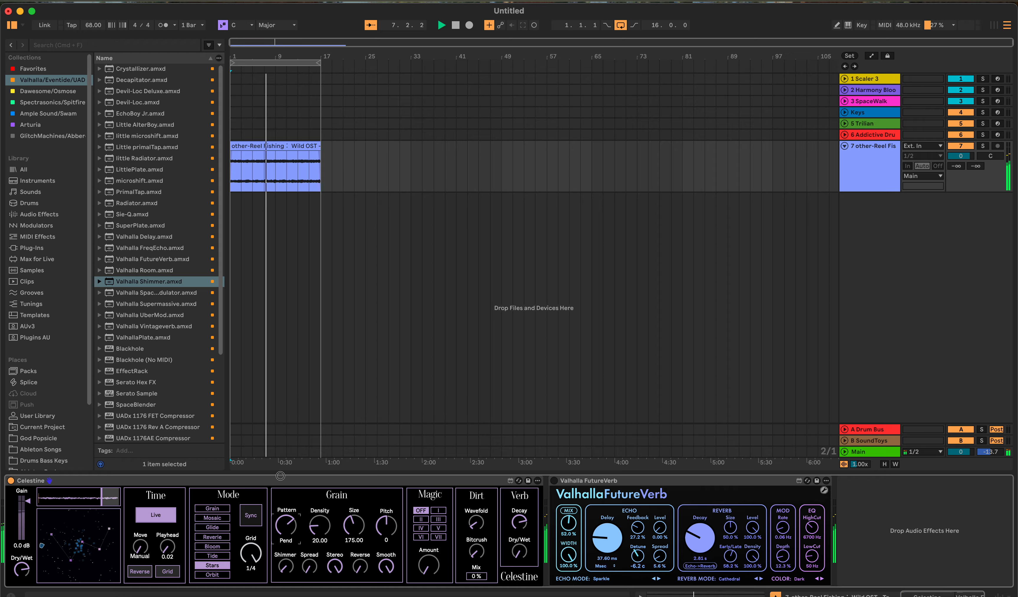
pyautogui.moveTo(280, 475); pyautogui.dragTo(284, 459)
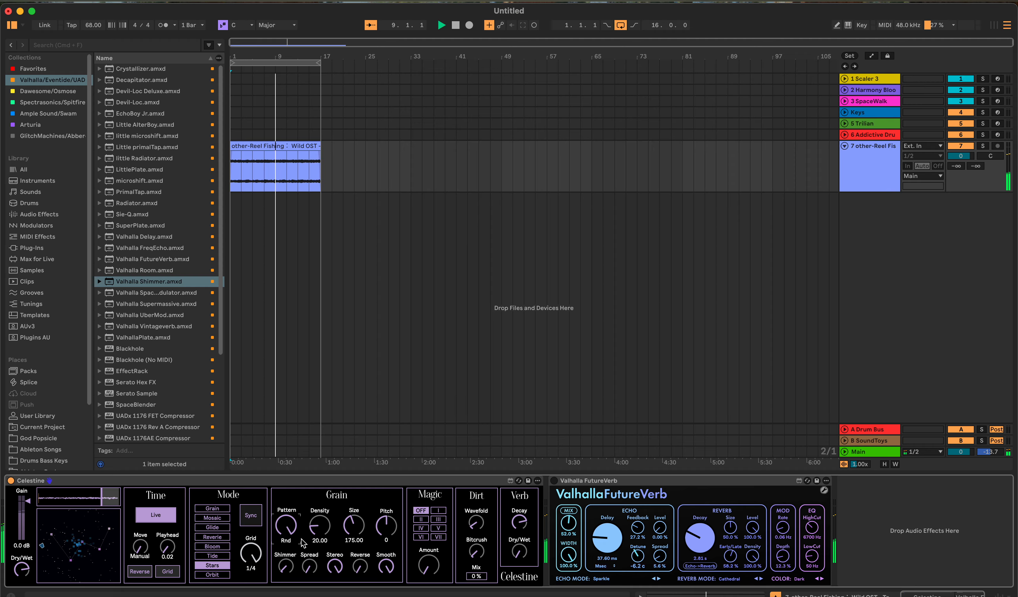
# - Set Density to 57.42, Size to 278.42 and Pitch to -7, and adjust the Stars mode's Spread and Shimmer
pyautogui.moveTo(319, 530); pyautogui.dragTo(381, 526)
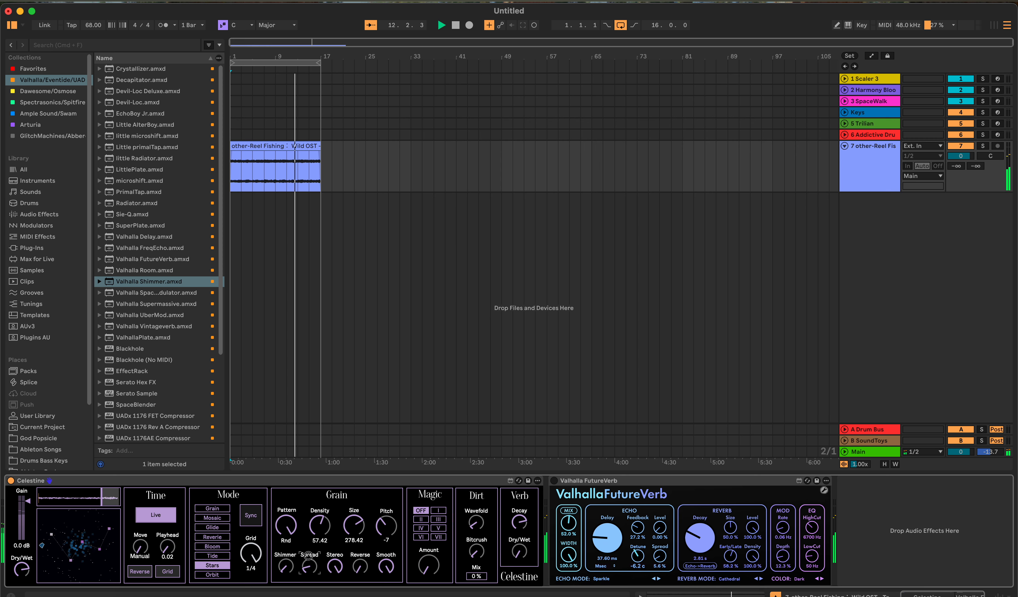
pyautogui.moveTo(311, 569); pyautogui.dragTo(313, 518)
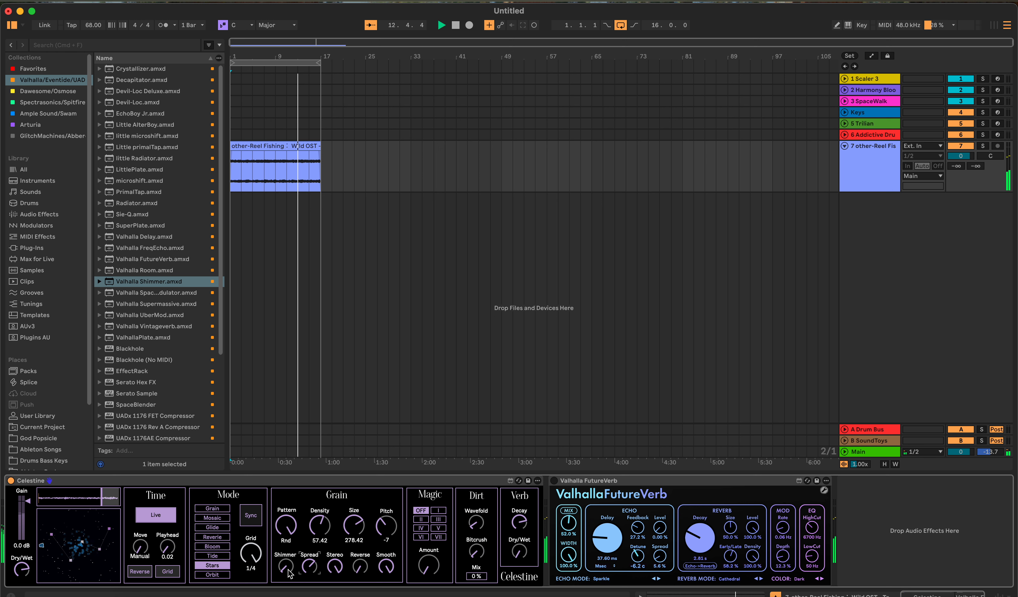
pyautogui.moveTo(282, 568); pyautogui.dragTo(283, 548)
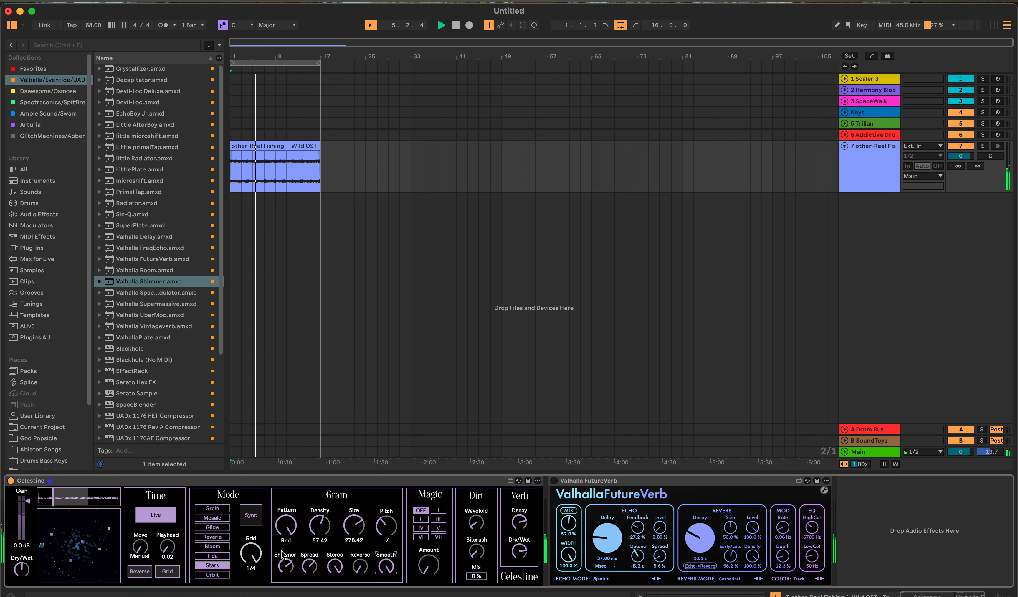
# - Switch Celestine to Orbit mode, adjust Slop, and reset Width to 0.20, Density to 20.00, Size to 175.00 and Pitch to default
pyautogui.click(212, 574)
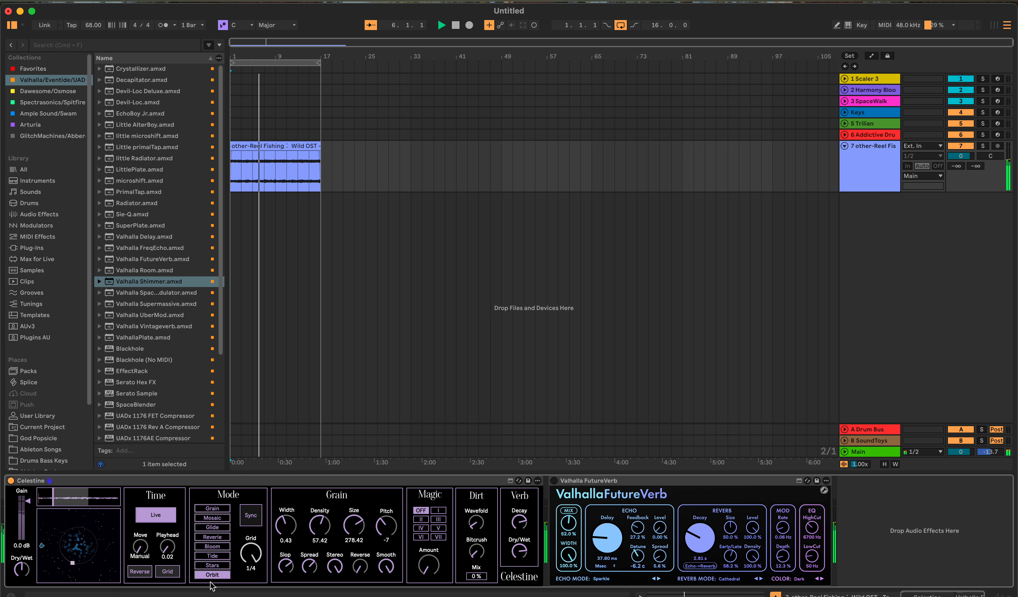
pyautogui.click(287, 567)
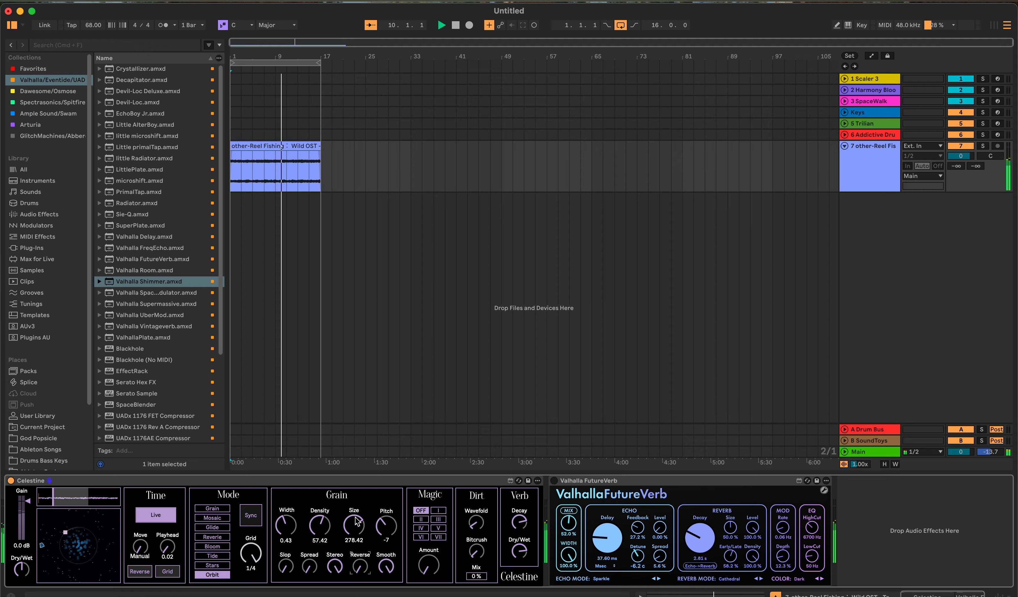
pyautogui.moveTo(356, 521); pyautogui.dragTo(357, 521)
pyautogui.doubleClick(319, 524)
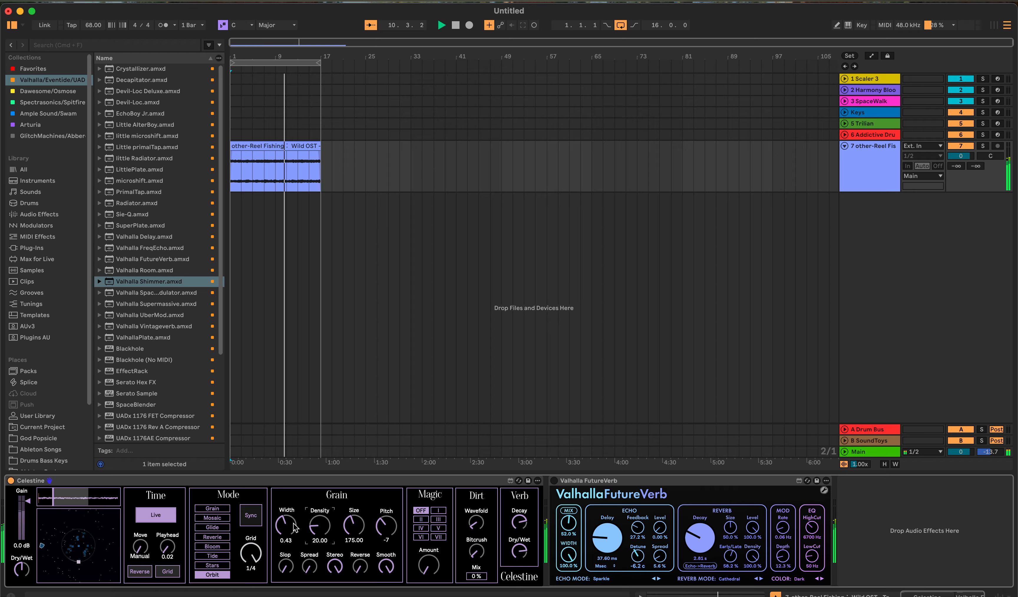
pyautogui.doubleClick(285, 525)
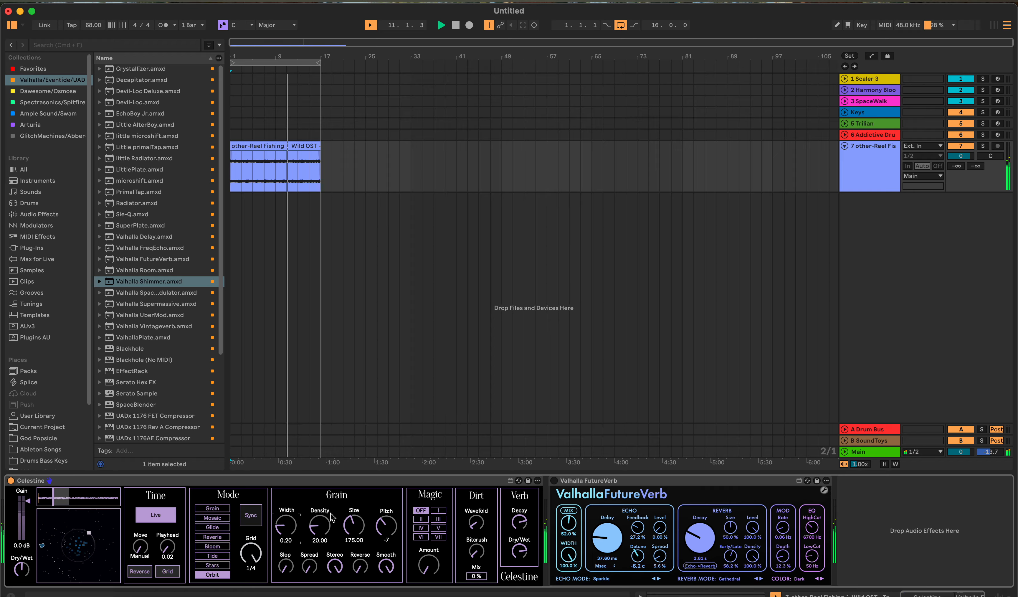
pyautogui.doubleClick(387, 524)
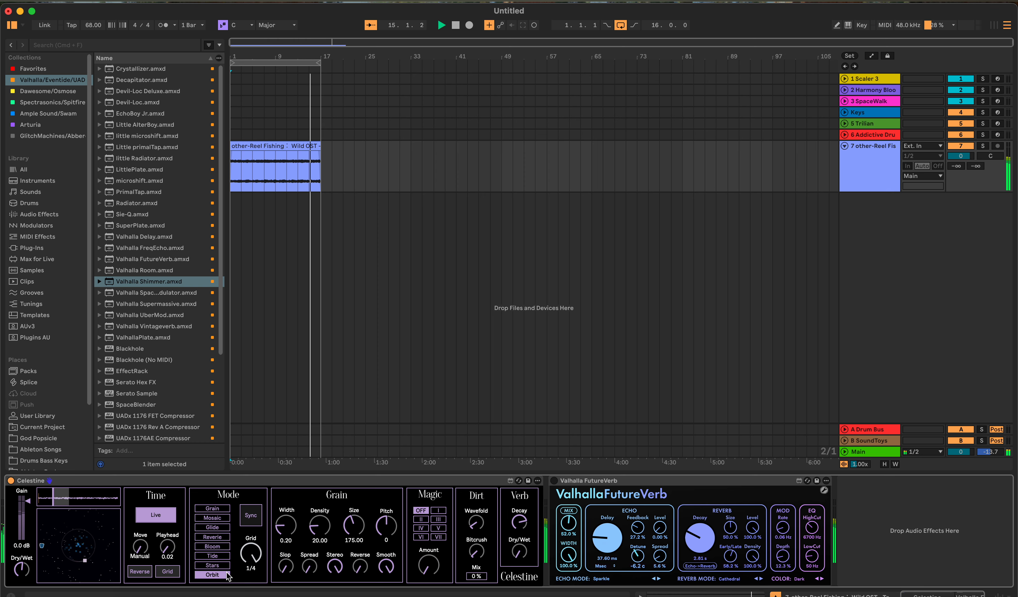
# - Shape the Orbit grains with Width at 0.57, Density at 18.44, Size at 281.55 and Pitch at -7
pyautogui.moveTo(290, 525); pyautogui.dragTo(359, 504)
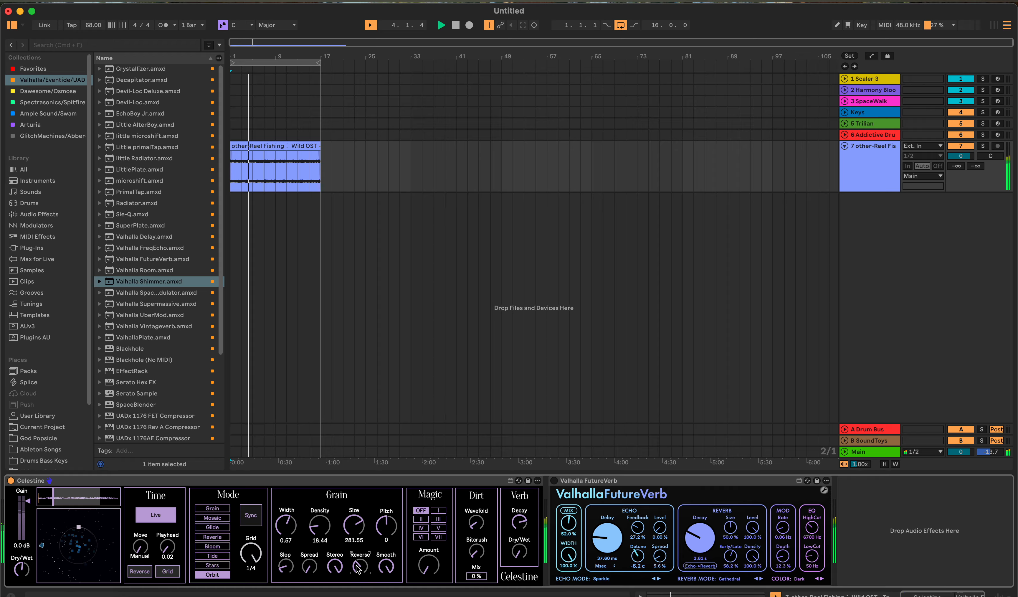
pyautogui.moveTo(387, 529); pyautogui.dragTo(387, 540)
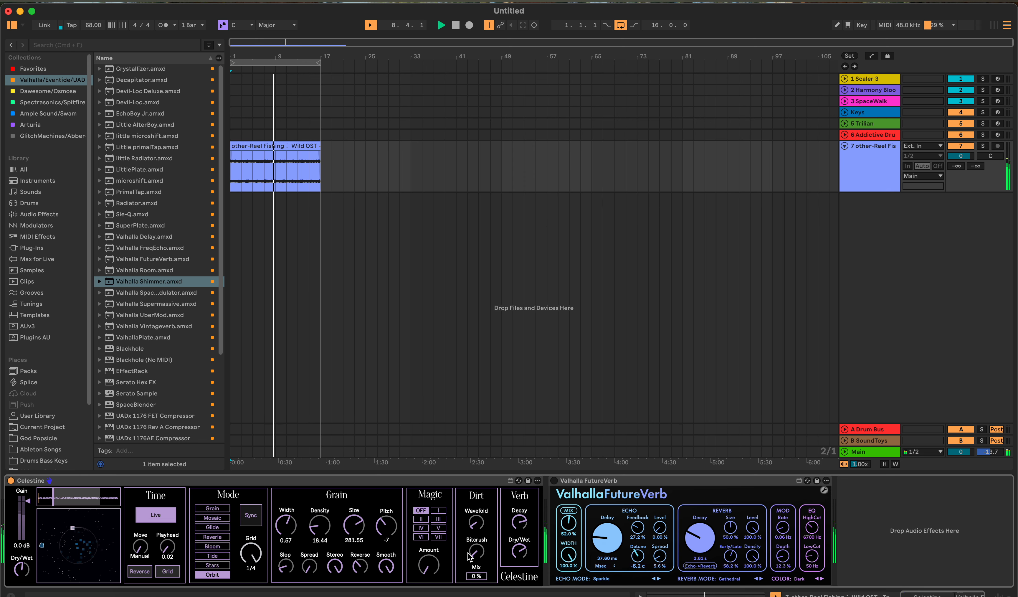
# - Try Magic settings V, VI, VII, I and III on the Orbit sound while adjusting the Magic Amount
pyautogui.moveTo(476, 576)
pyautogui.mouseDown()
pyautogui.moveTo(477, 566)
pyautogui.moveTo(477, 580)
pyautogui.mouseUp()
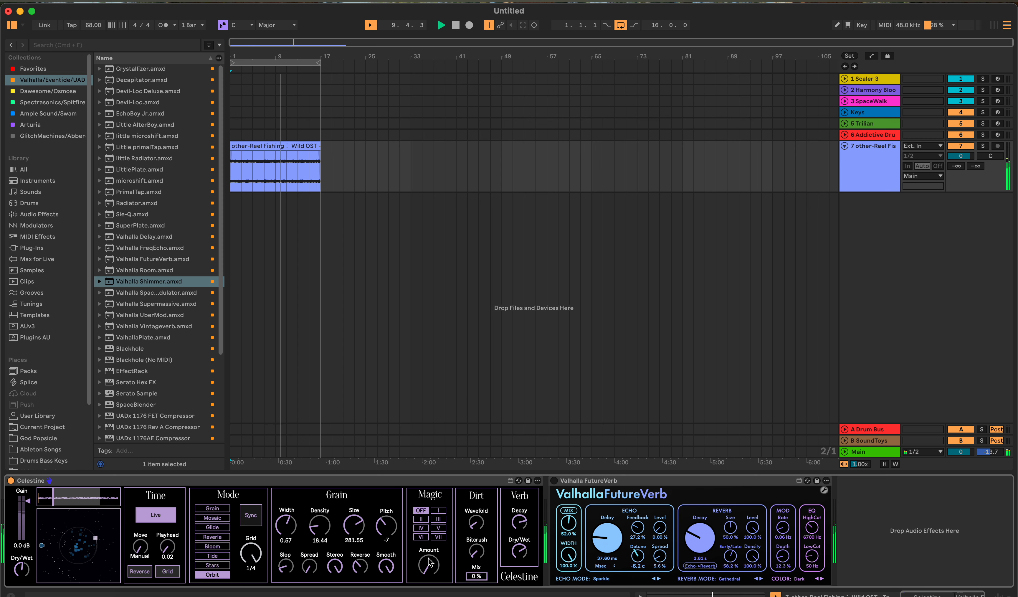
pyautogui.moveTo(427, 568); pyautogui.dragTo(430, 551)
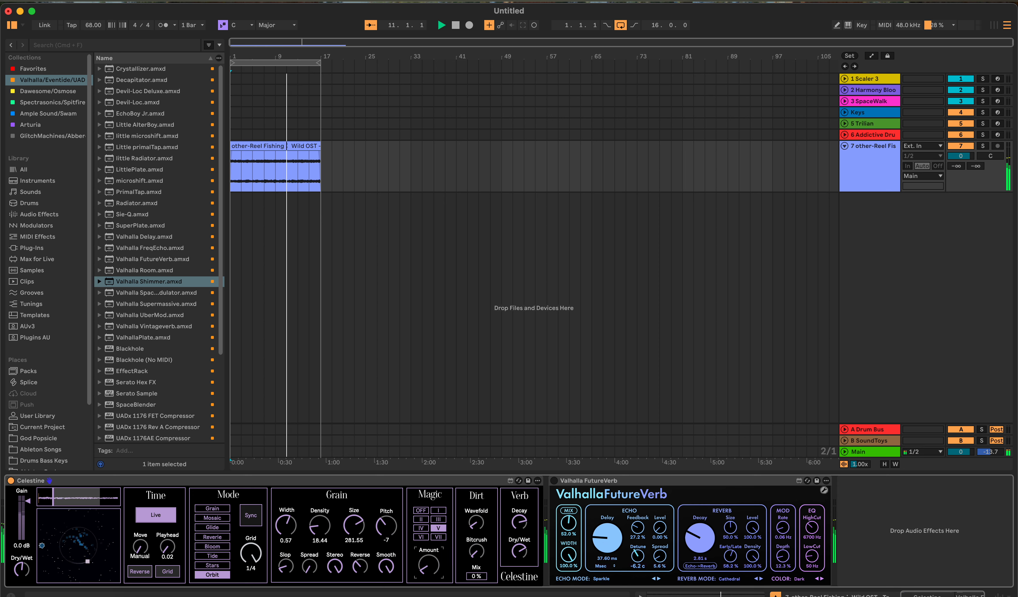
pyautogui.click(422, 537)
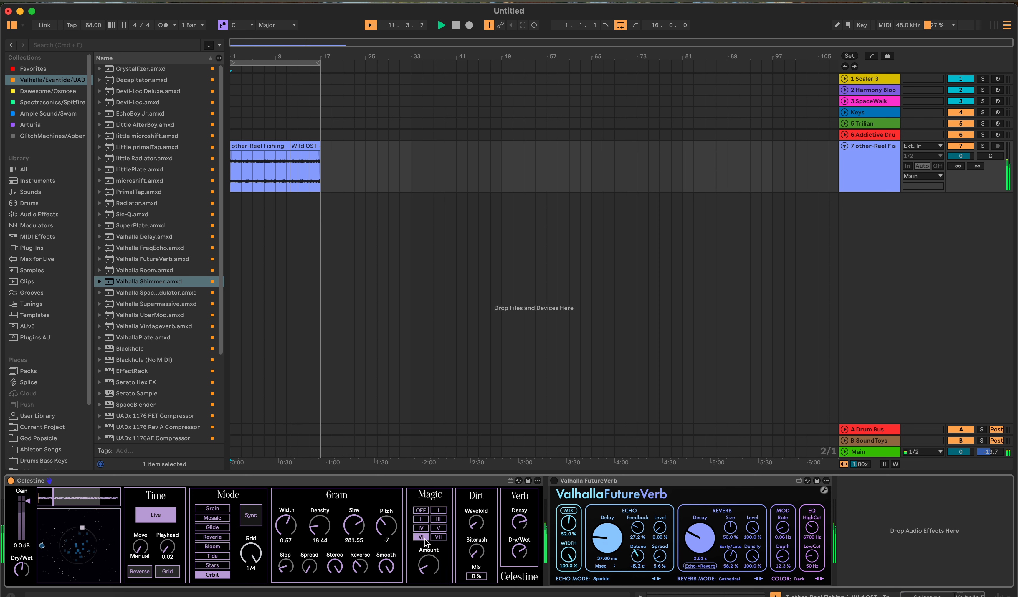
pyautogui.click(438, 536)
pyautogui.click(427, 564)
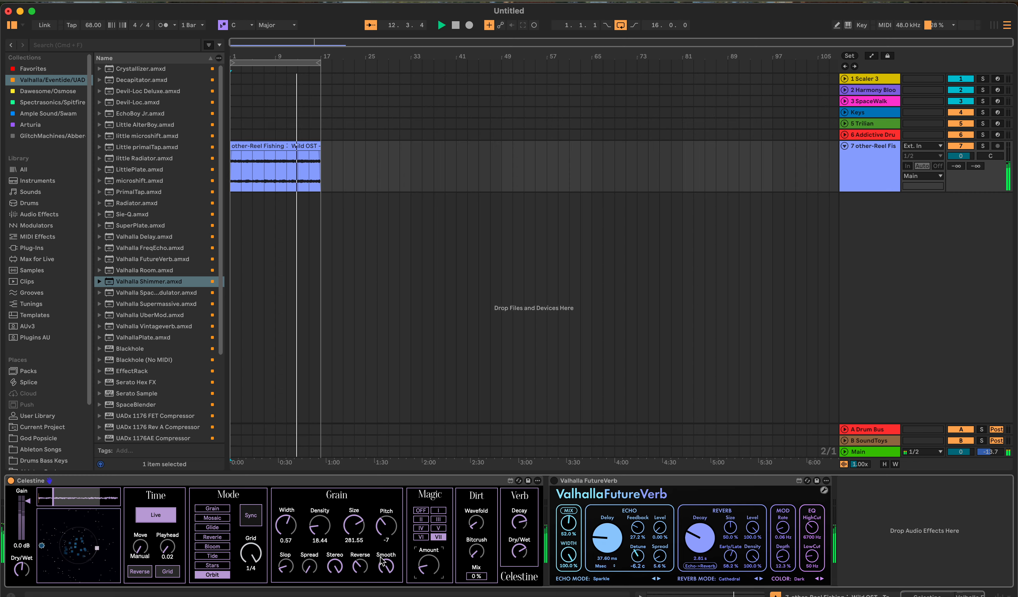
pyautogui.click(437, 510)
pyautogui.click(437, 519)
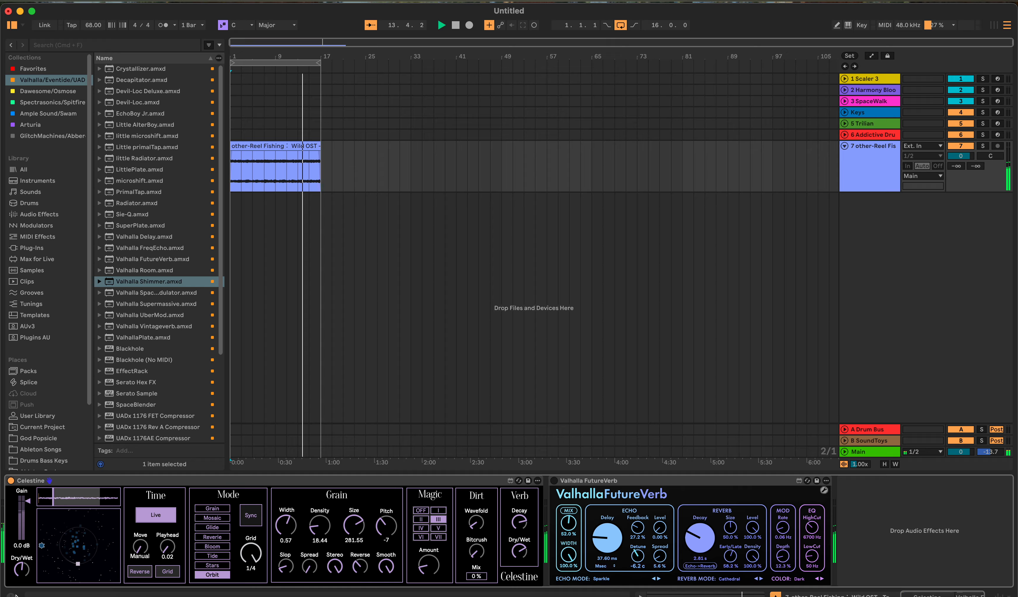
# - Display the help text for the Magic selector, audition settings V, II and I, turn Magic off and hide the help
pyautogui.hotkey('shift', '/')
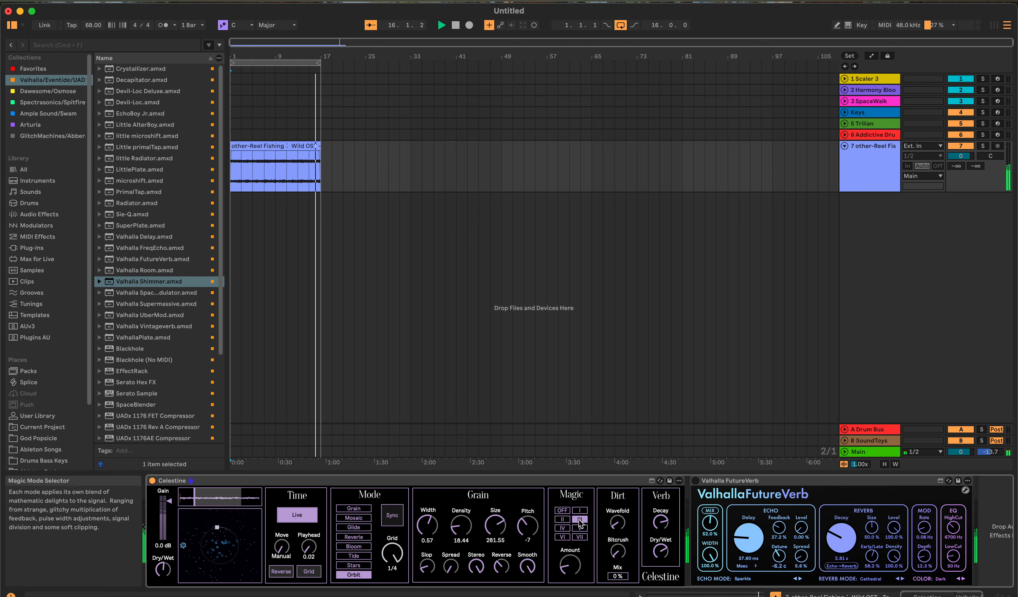
pyautogui.click(580, 529)
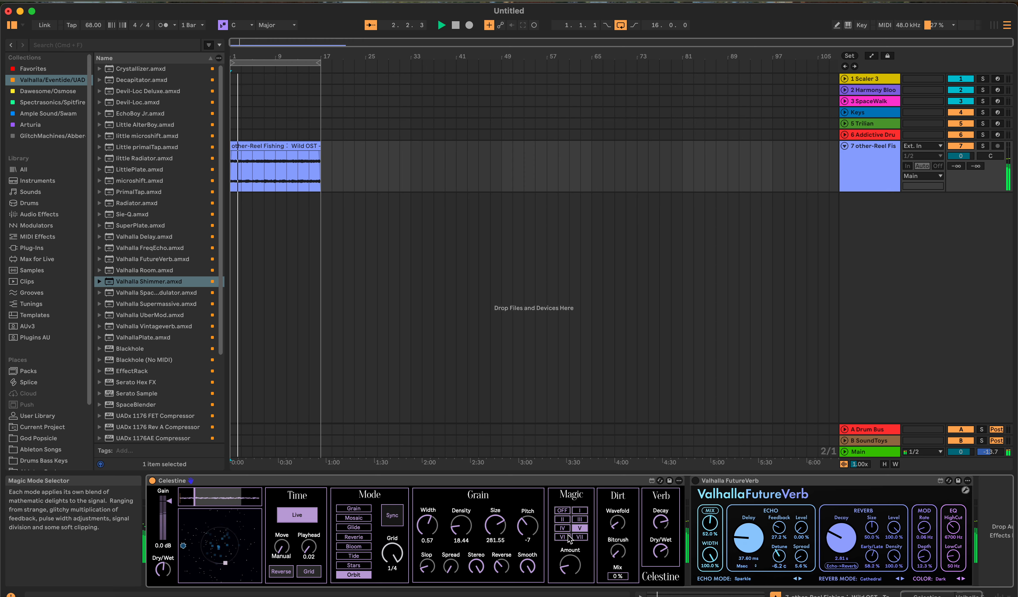
pyautogui.click(573, 537)
pyautogui.click(565, 519)
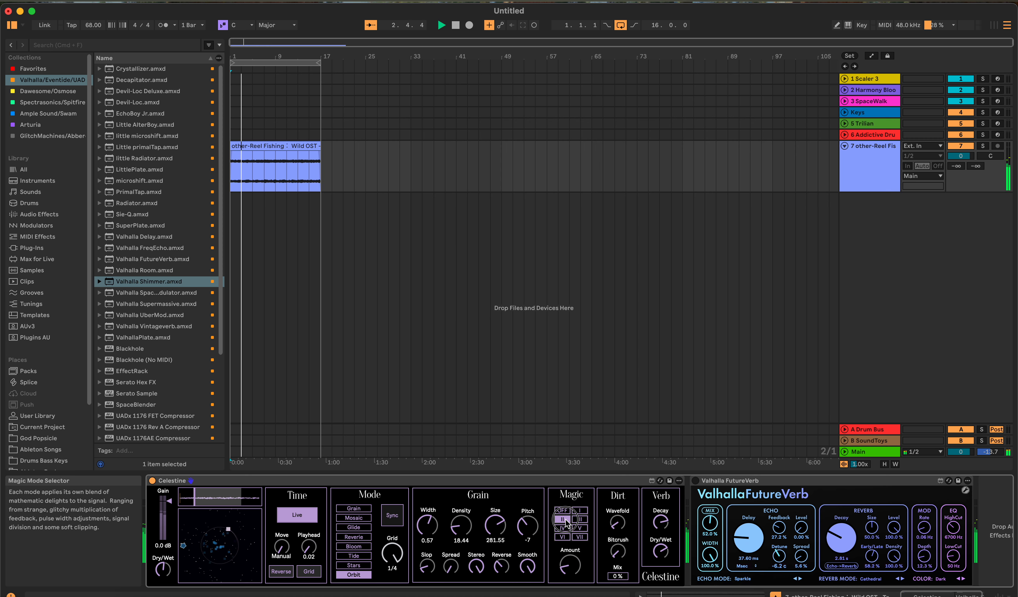
pyautogui.click(582, 510)
pyautogui.click(562, 511)
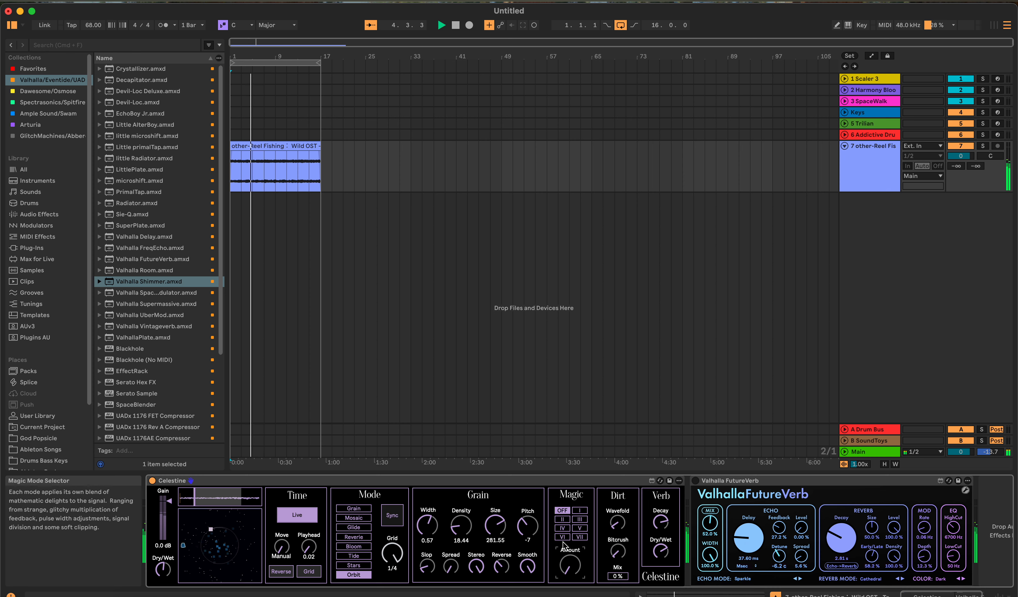
pyautogui.click(12, 595)
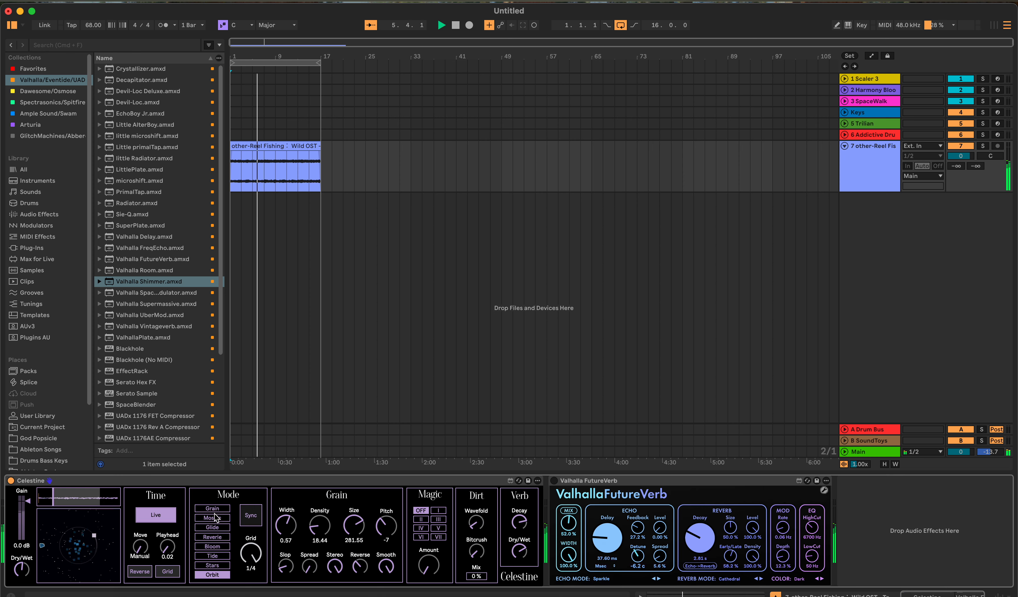
# - Switch Celestine to Tide mode and reset Spray to 0.20, Density to 20.00, Size to 175.00, Pitch to default and Smooth
pyautogui.click(223, 556)
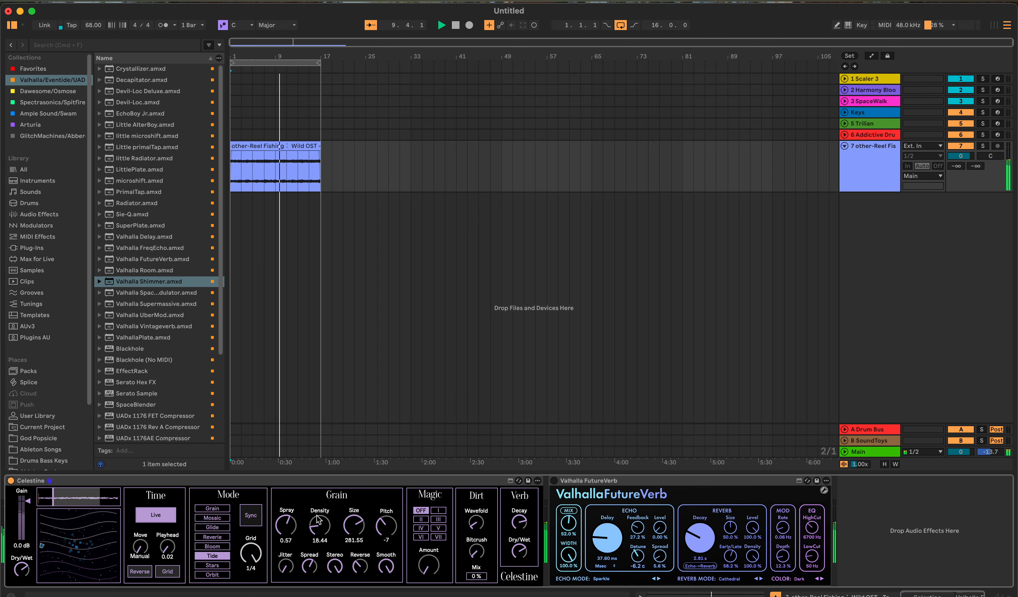
pyautogui.moveTo(318, 519)
pyautogui.mouseDown()
pyautogui.moveTo(318, 509)
pyautogui.moveTo(289, 529)
pyautogui.mouseUp()
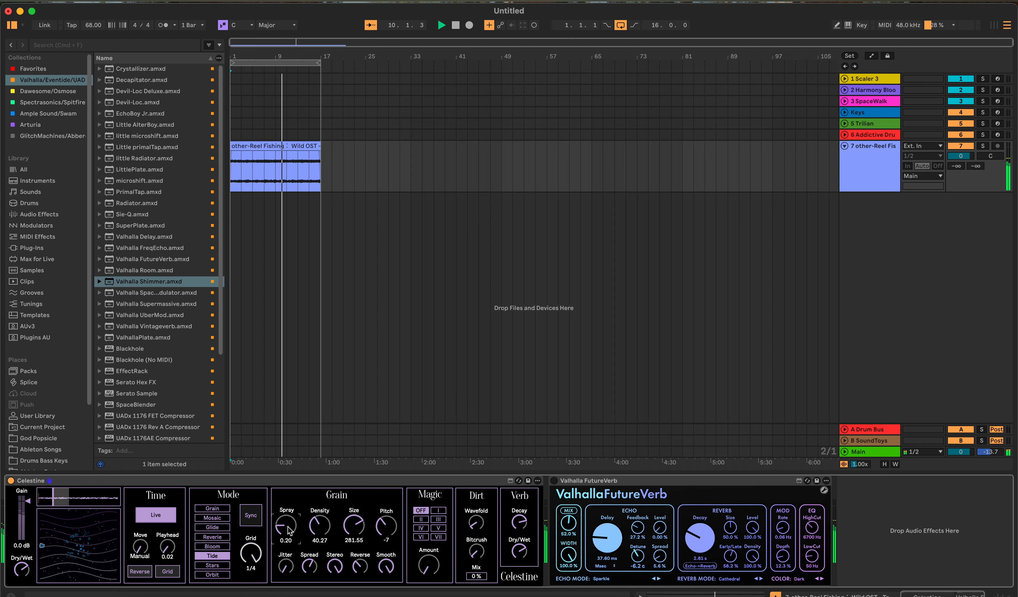
pyautogui.doubleClick(316, 528)
pyautogui.doubleClick(357, 531)
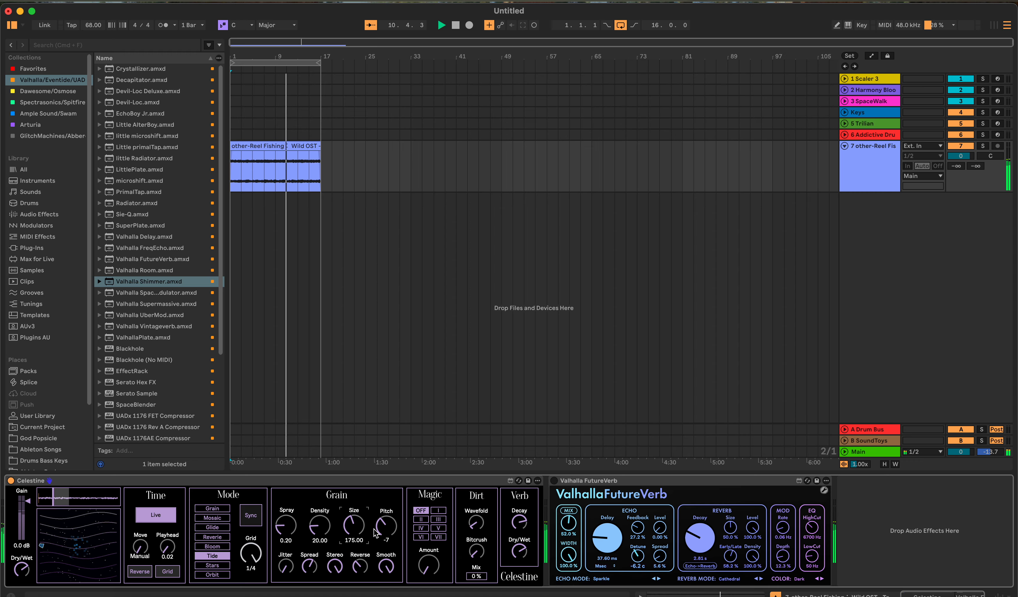
pyautogui.doubleClick(384, 527)
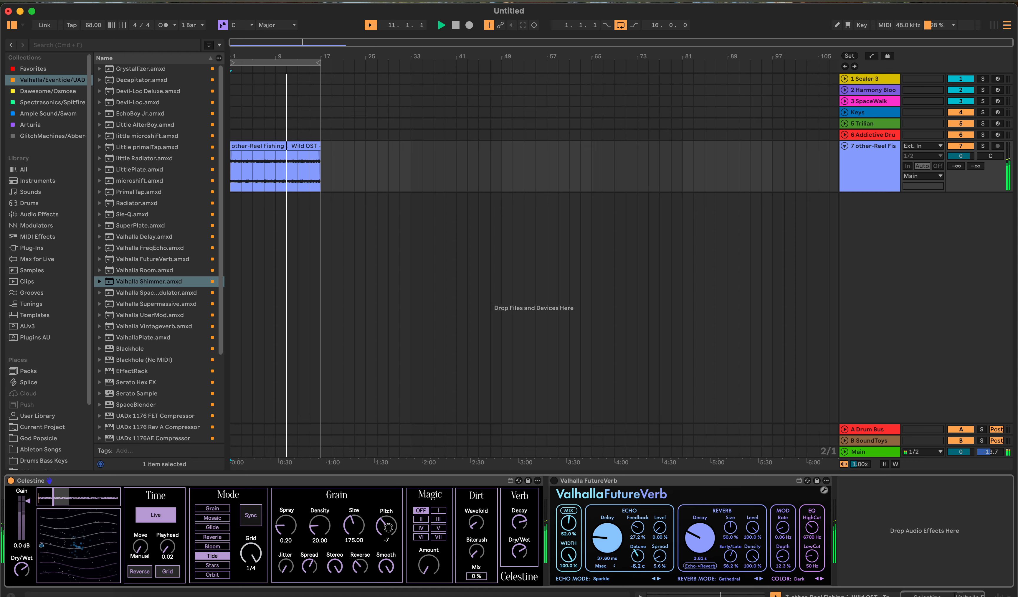
pyautogui.doubleClick(386, 567)
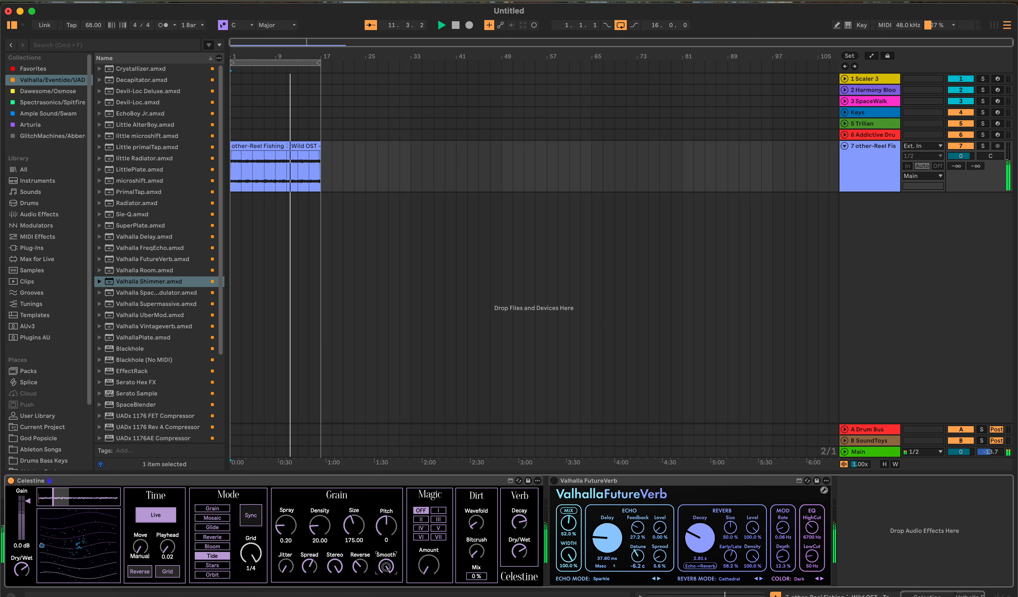
pyautogui.click(359, 562)
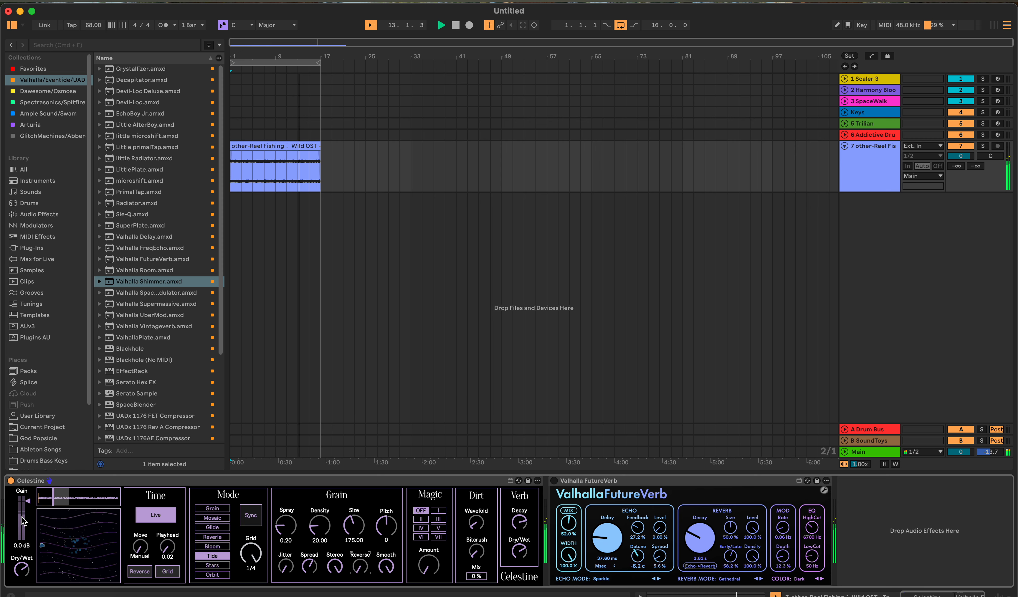
# - Move the grain playhead late in Celestine's waveform, lower Gain to -13 dB, and raise Spray to 0.64 and Density to 65.99
pyautogui.moveTo(86, 504); pyautogui.dragTo(98, 504)
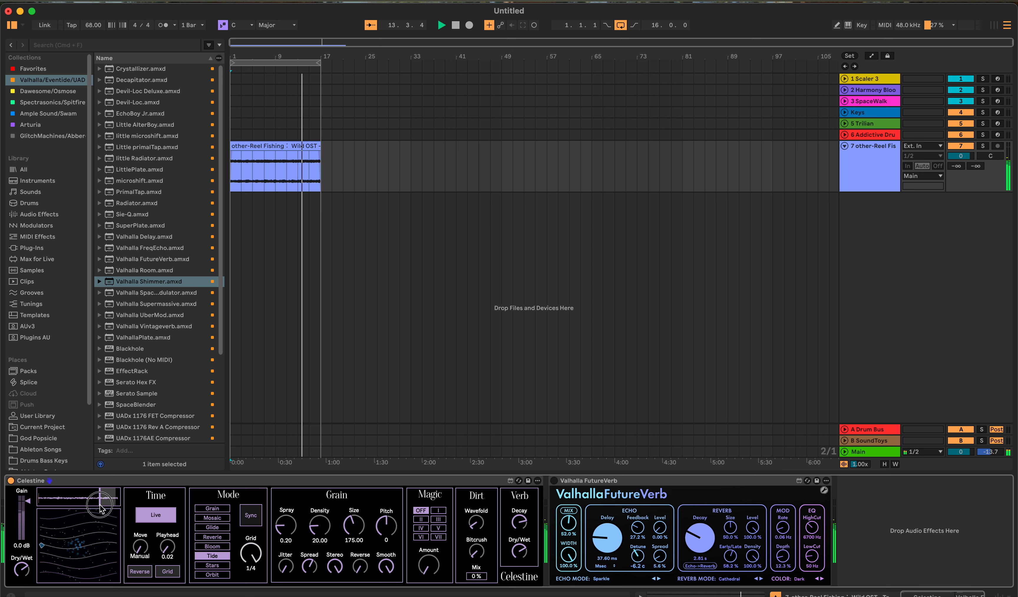
pyautogui.moveTo(28, 502); pyautogui.dragTo(30, 509)
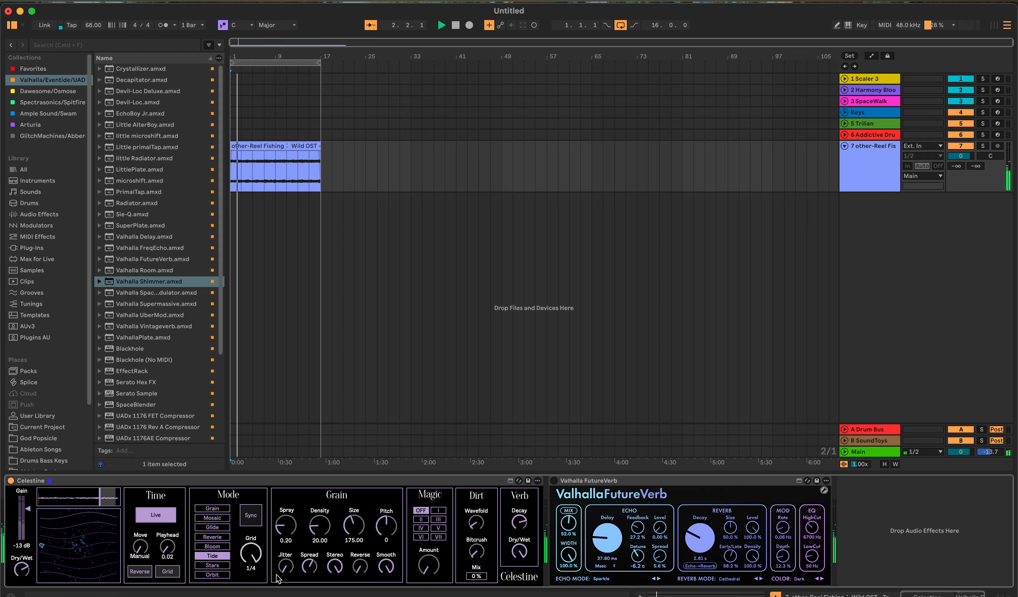
pyautogui.moveTo(287, 528); pyautogui.dragTo(294, 497)
pyautogui.moveTo(319, 530); pyautogui.dragTo(328, 492)
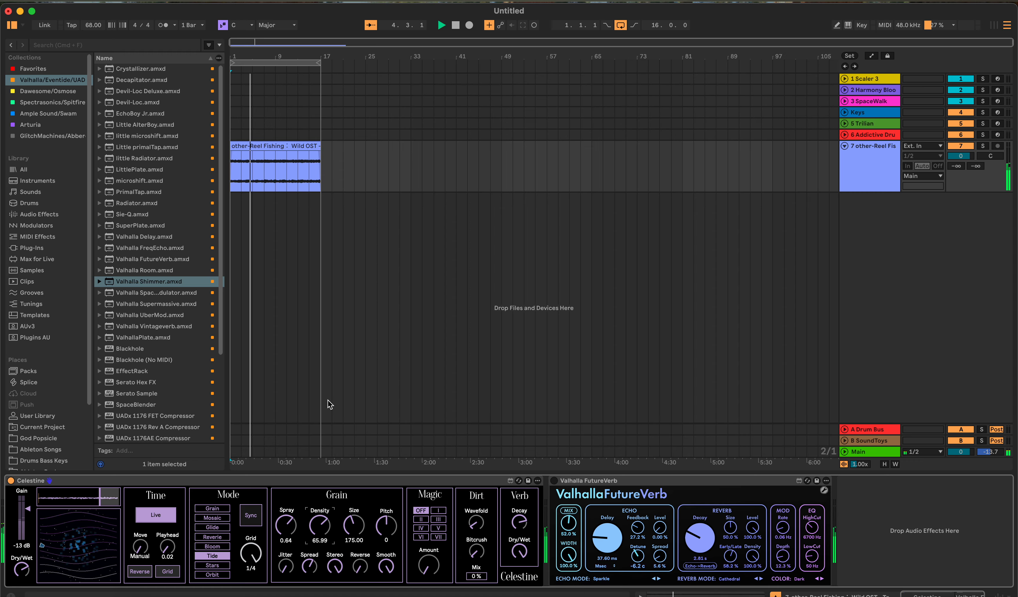
# - Move the grain playhead back near the start of Celestine's waveform and stop playback
pyautogui.moveTo(100, 496); pyautogui.dragTo(46, 501)
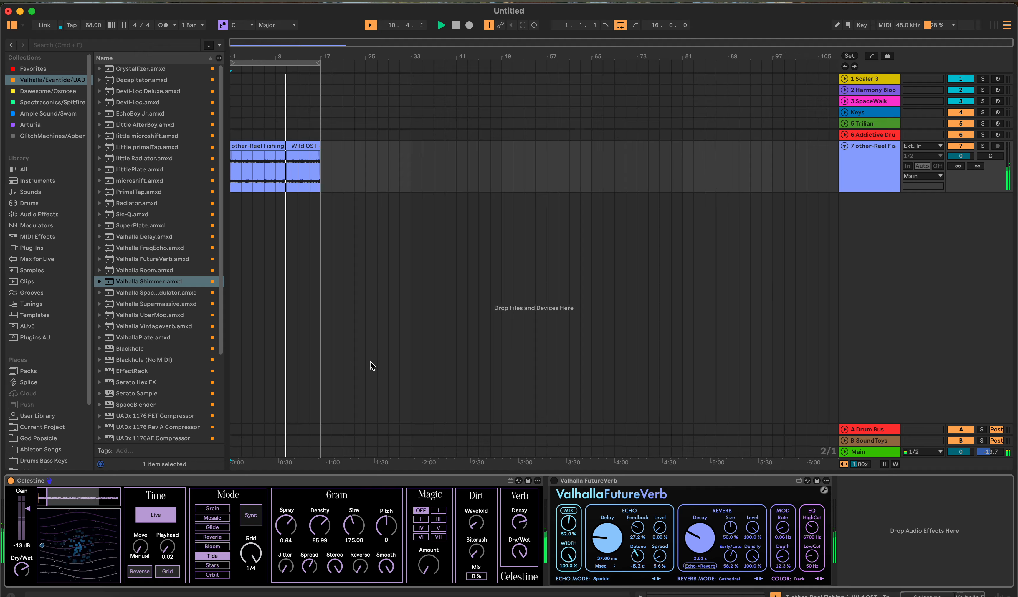
pyautogui.click(455, 26)
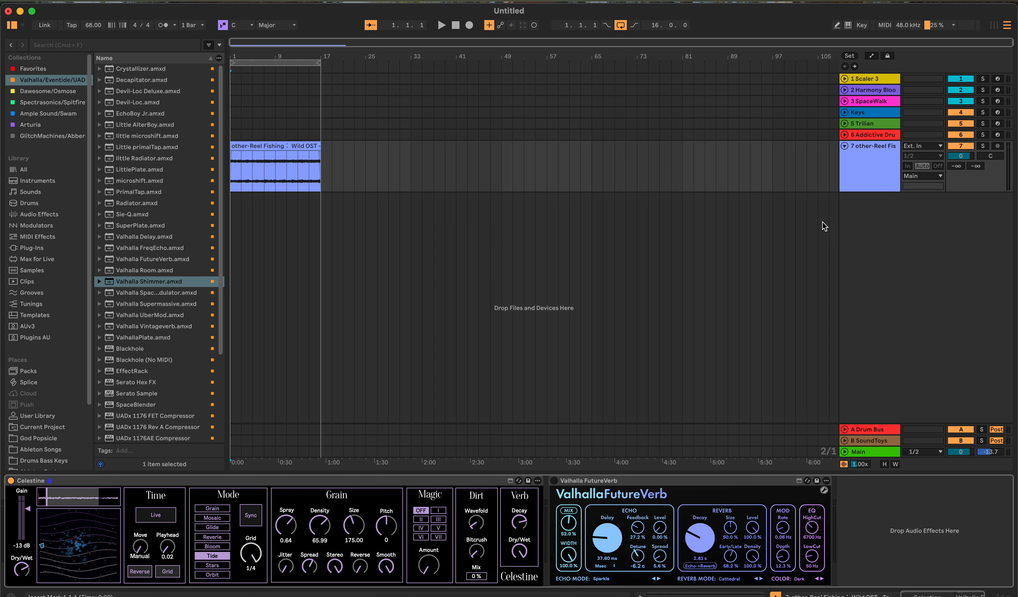
pyautogui.click(538, 481)
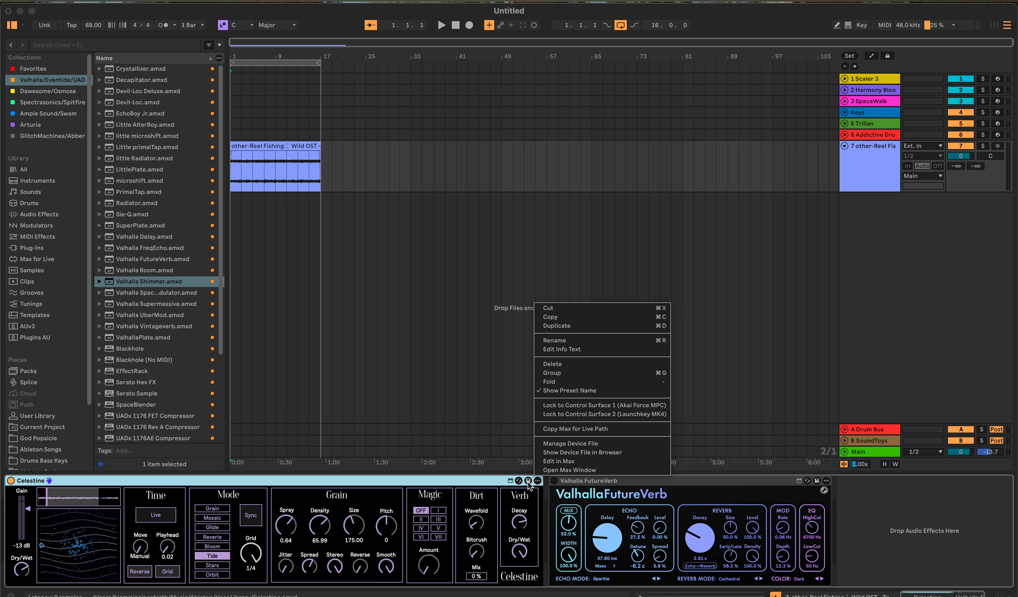
pyautogui.click(389, 479)
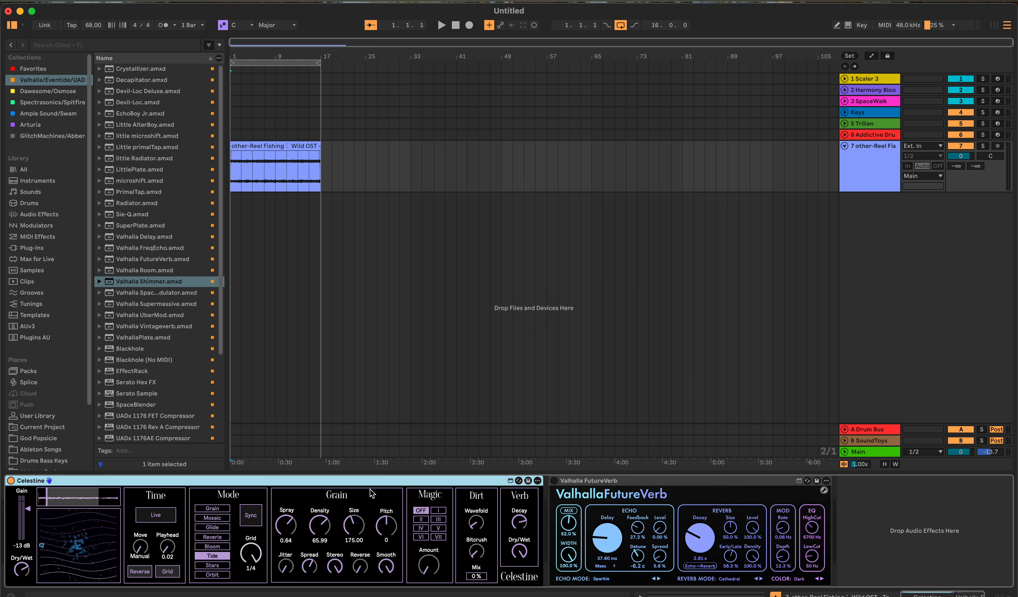